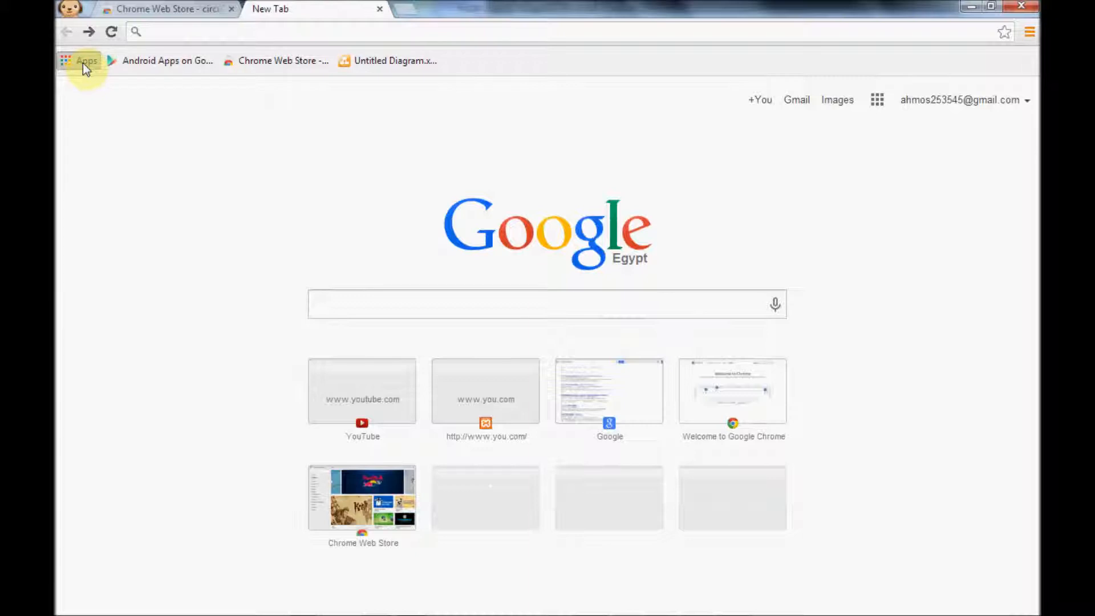
Open the Chrome Web Store from the browser's apps page.
key(F5)
click(80, 60)
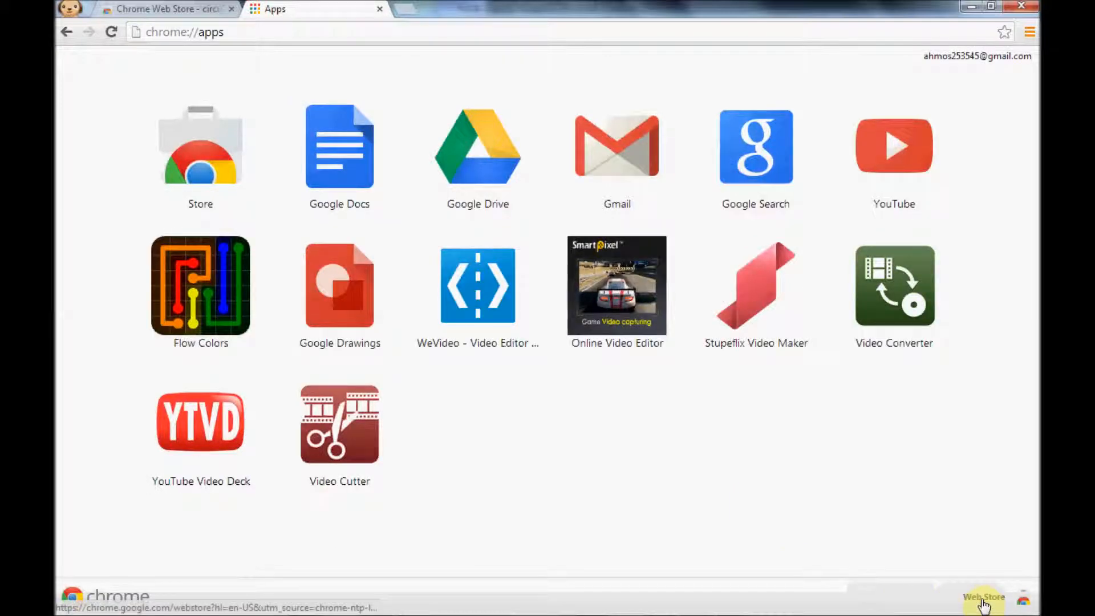
click(985, 601)
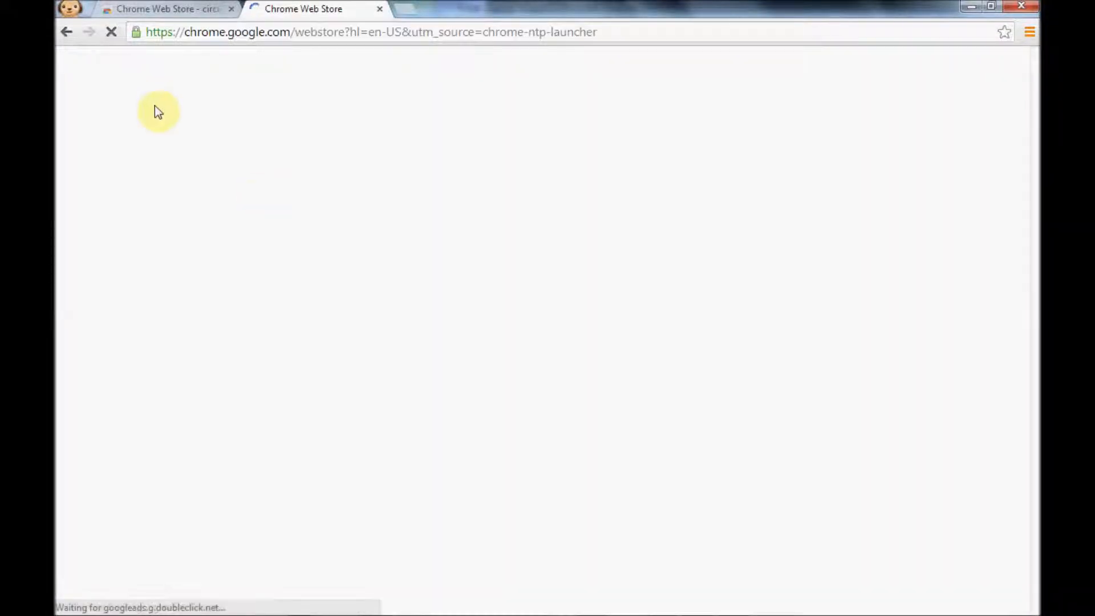
Try searching the web store for "engg" and for "eng".
text(en)
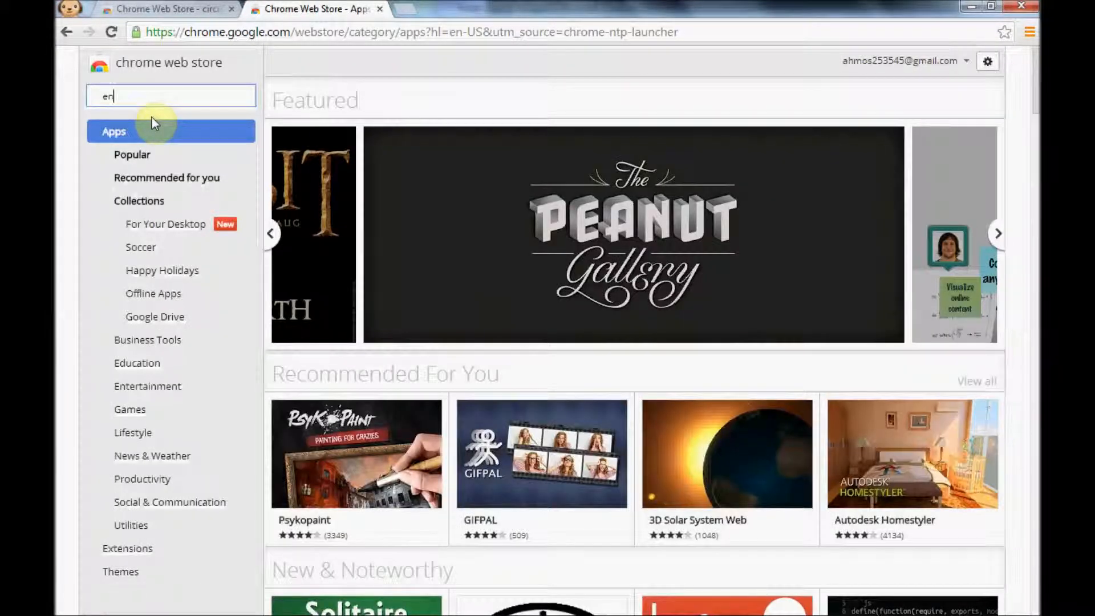
text(gg)
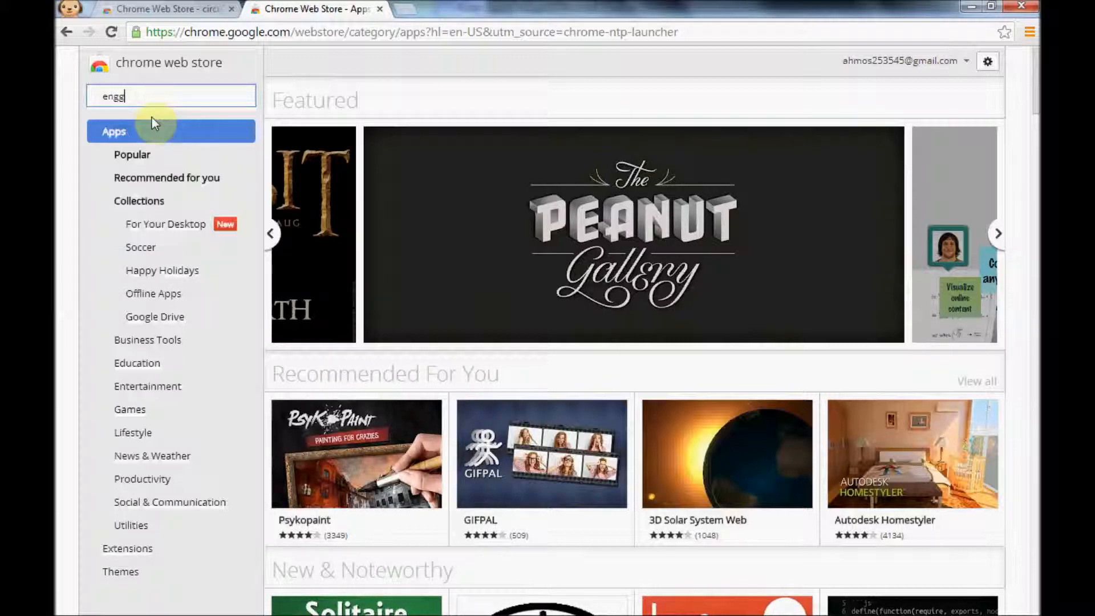
key(Return)
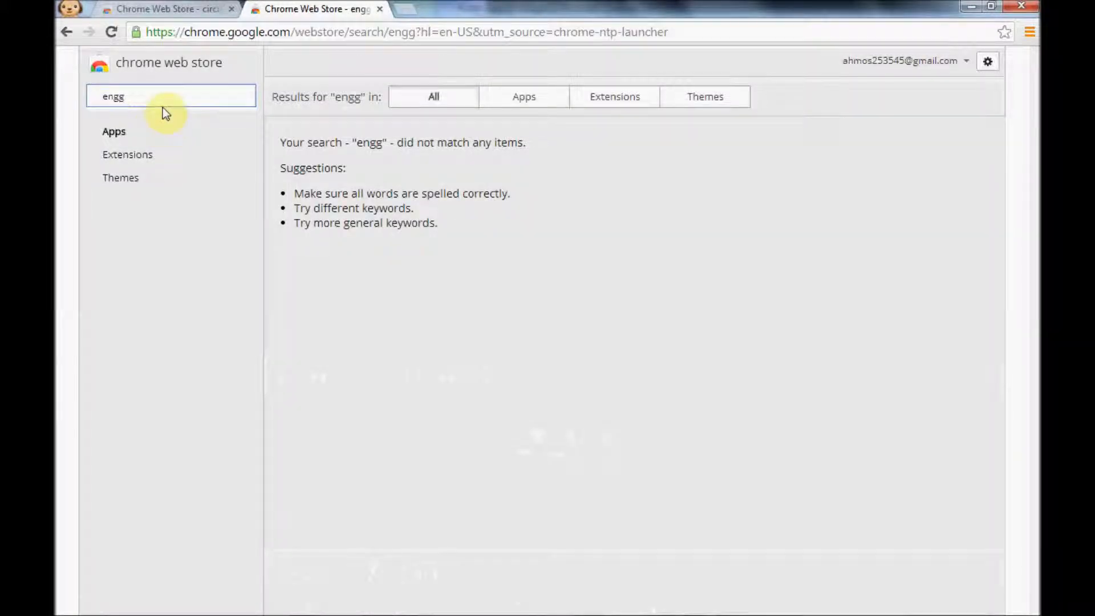
key(BackSpace)
key(Return)
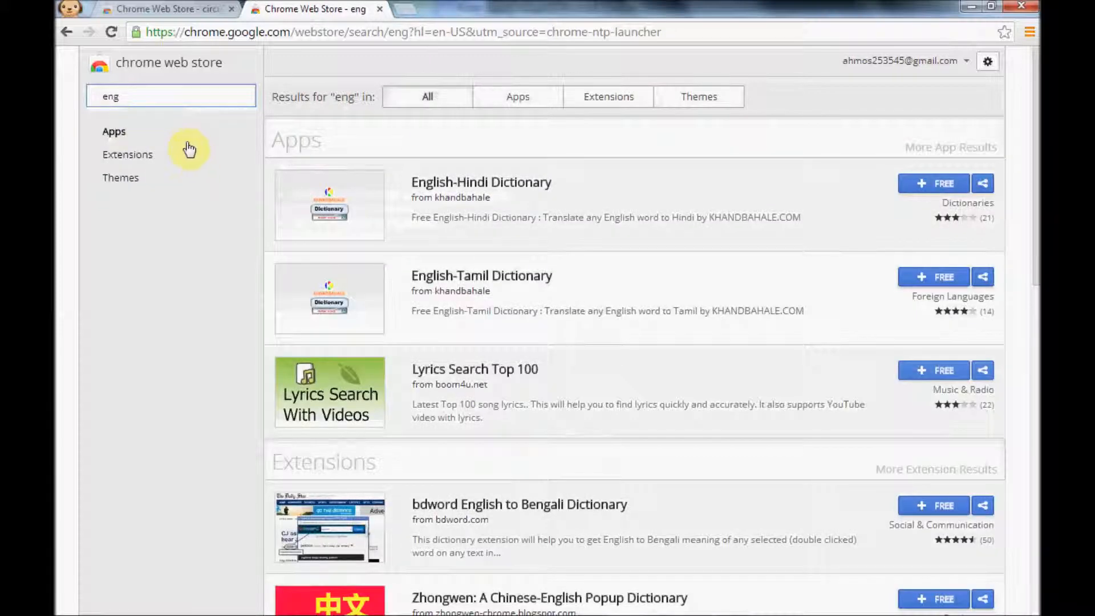
Search the web store for "circuits" in place of the current search term.
key(BackSpace)
key(BackSpace)
key(BackSpace)
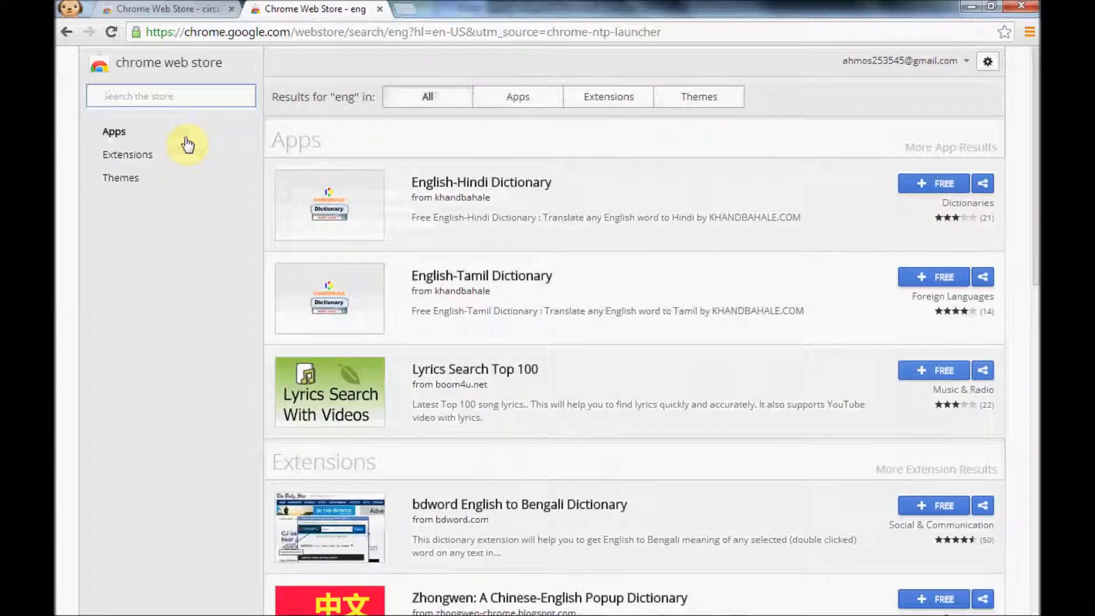
text(circuits)
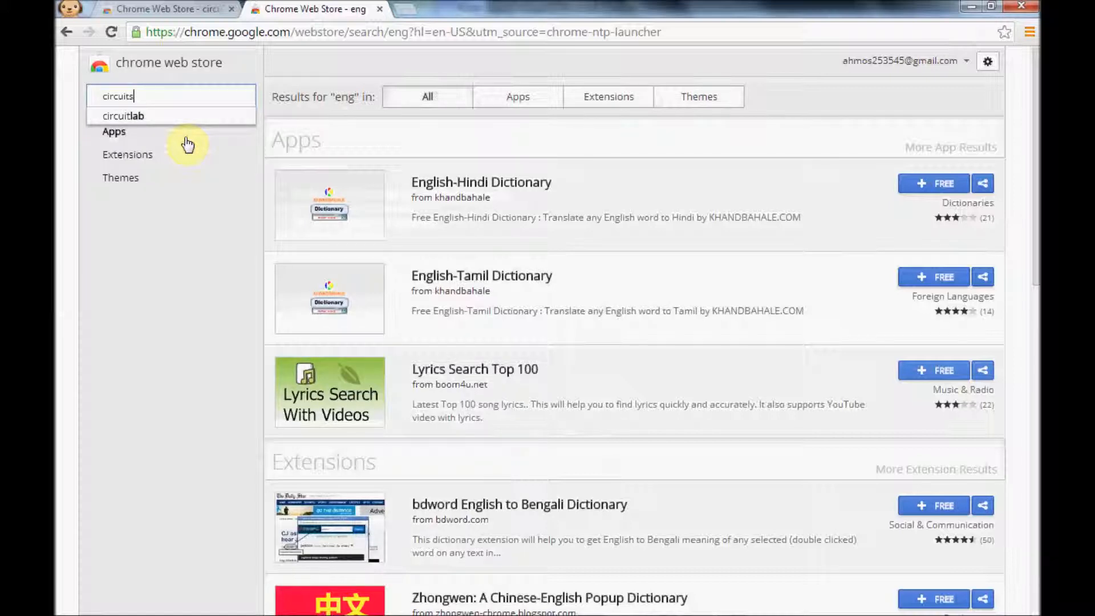
key(Return)
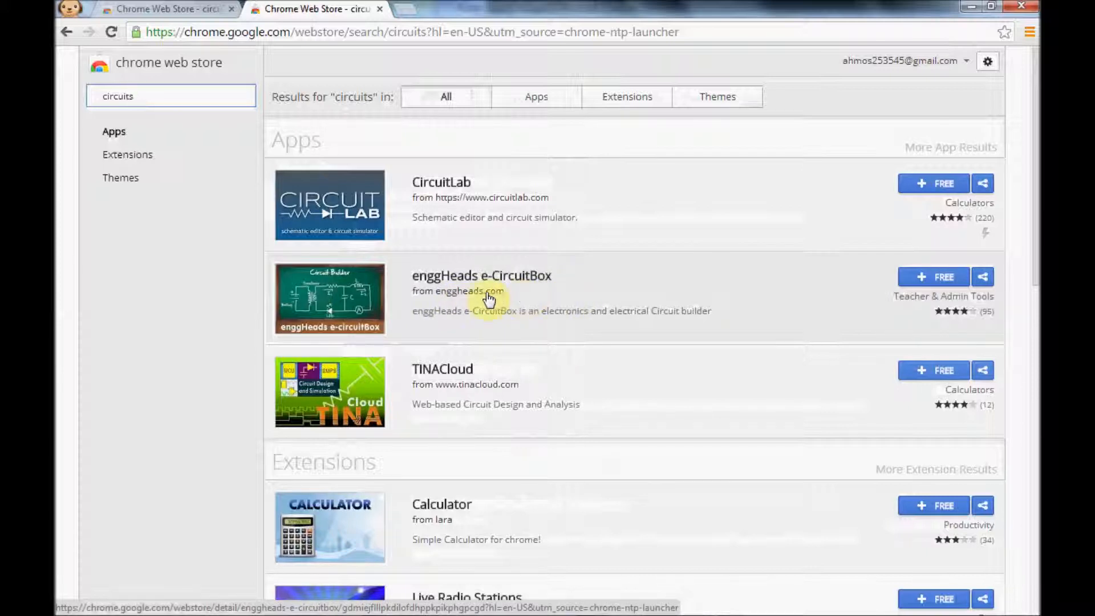
Add the free enggHeads e-CircuitBox app to the browser and open it with tooltips enabled.
click(930, 277)
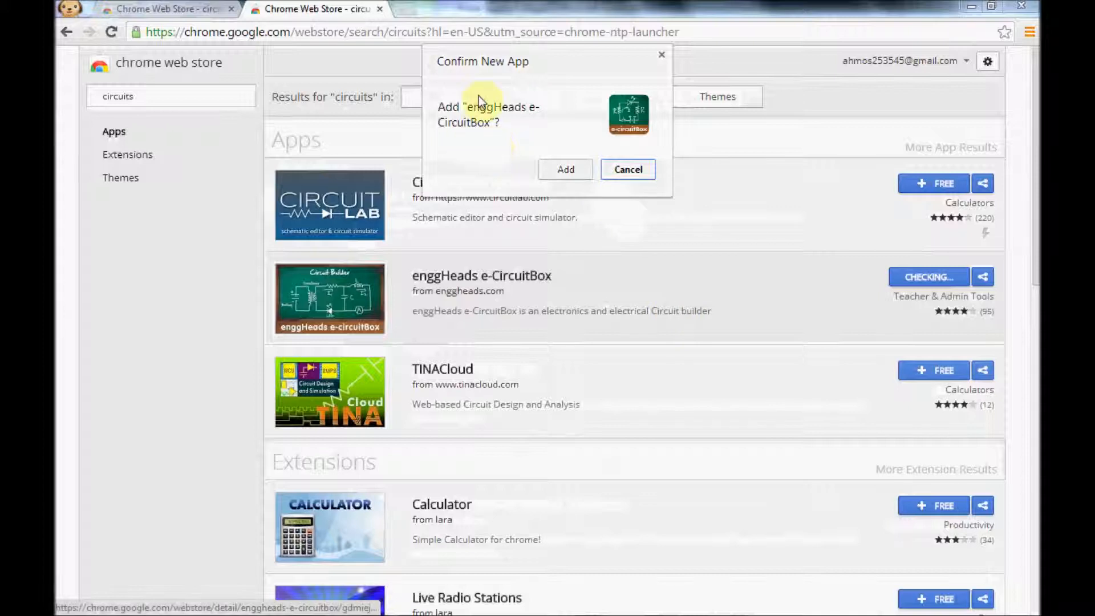
click(564, 170)
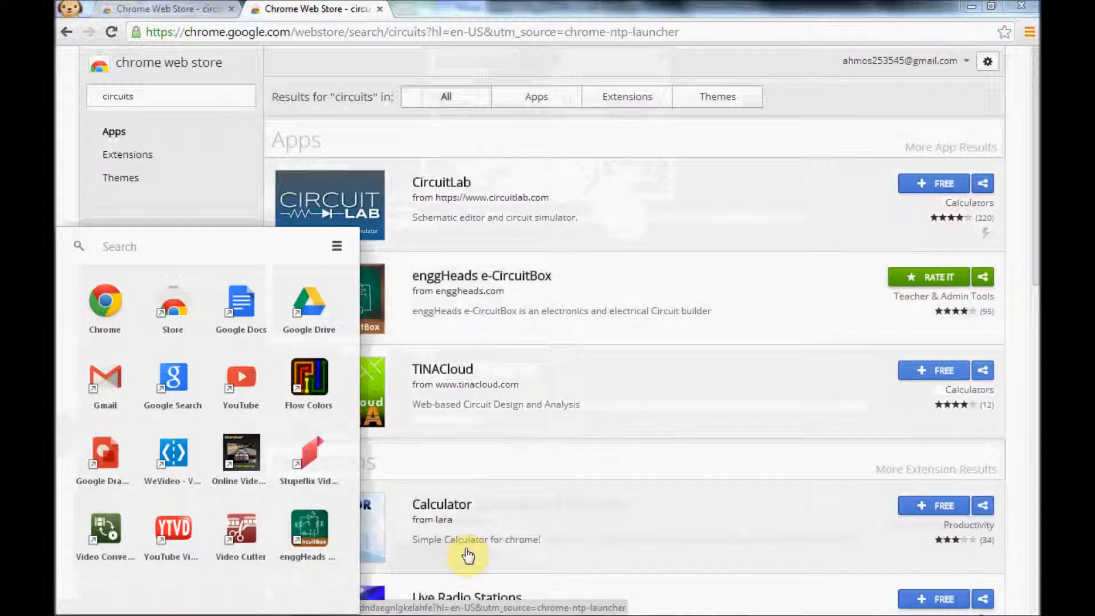
click(326, 544)
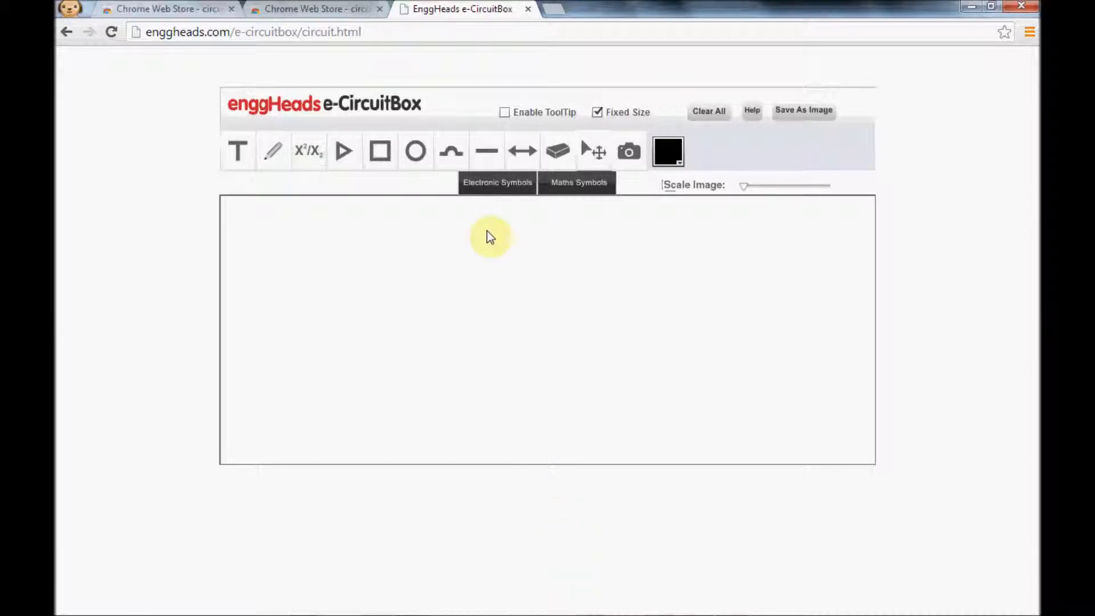
click(506, 113)
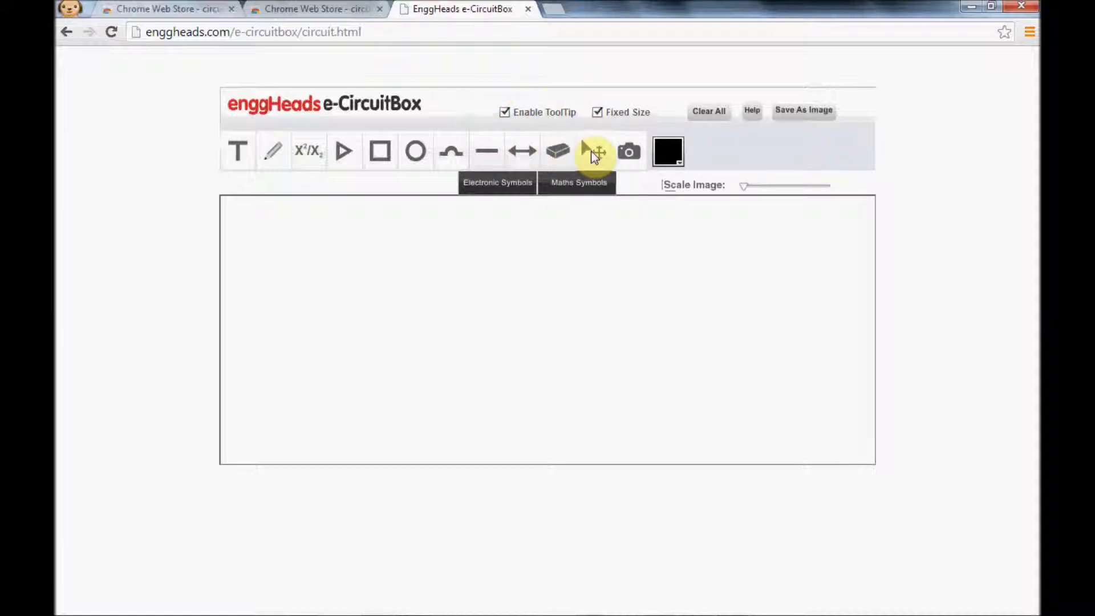
Place the text "REctifier Circuit" near the canvas's upper-left corner and outline it freehand with the pencil.
click(247, 164)
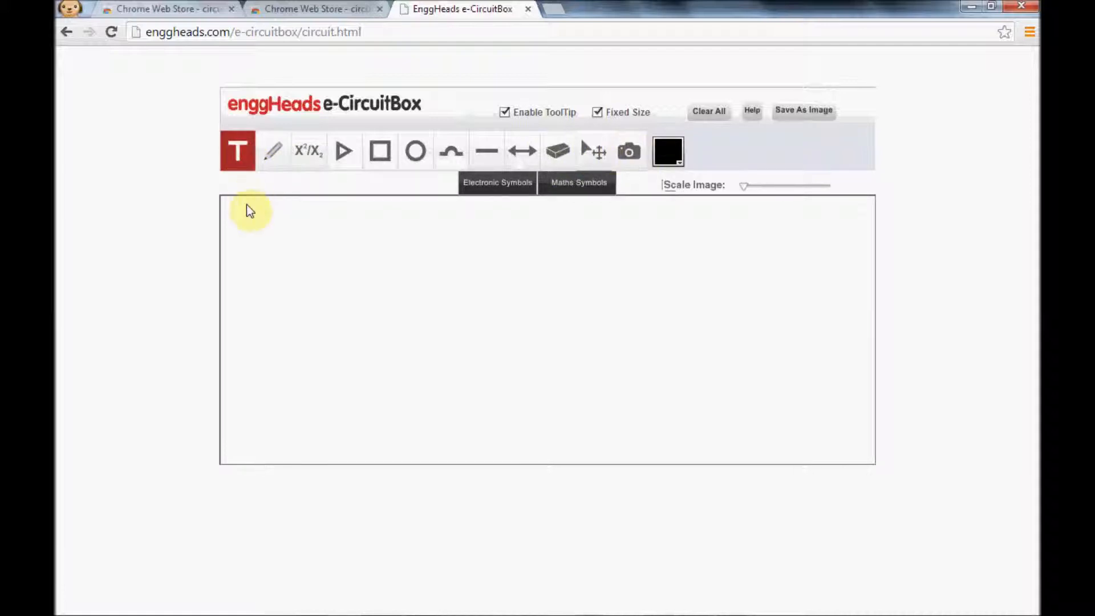
click(247, 220)
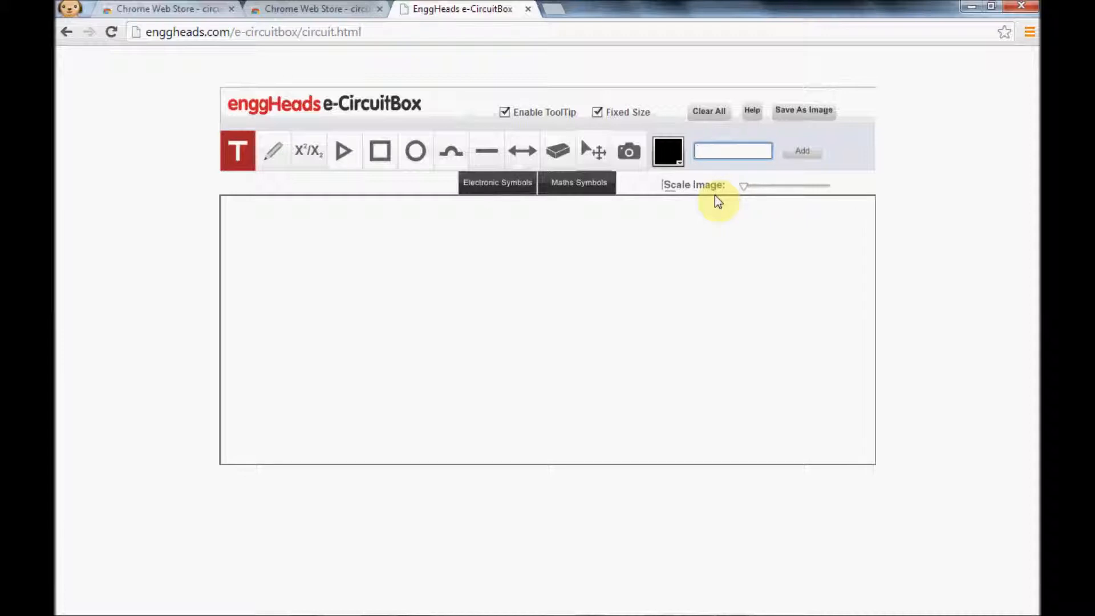
text(REctifier Circuit)
click(801, 152)
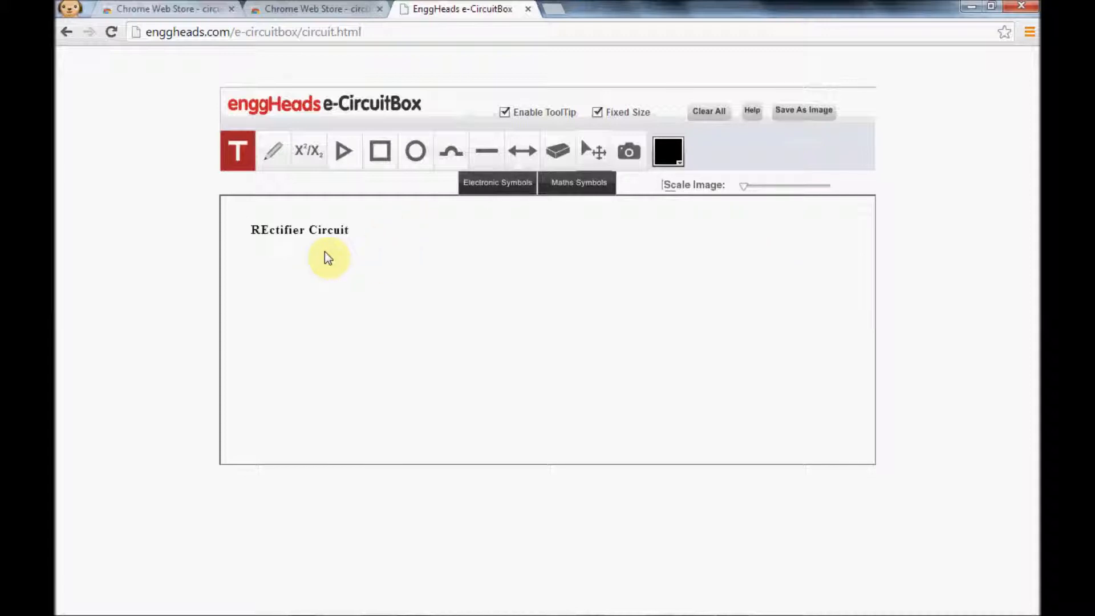
click(275, 157)
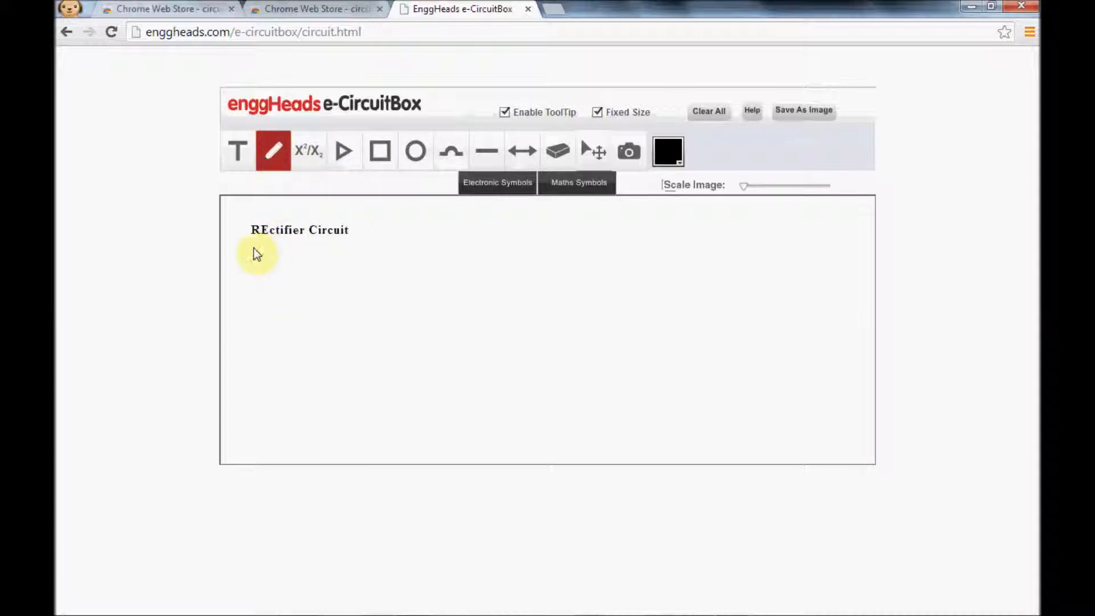
mouse_move(254, 248)
mouse_down()
mouse_move(362, 244)
mouse_move(349, 222)
mouse_move(313, 219)
mouse_move(241, 220)
mouse_move(239, 239)
mouse_up()
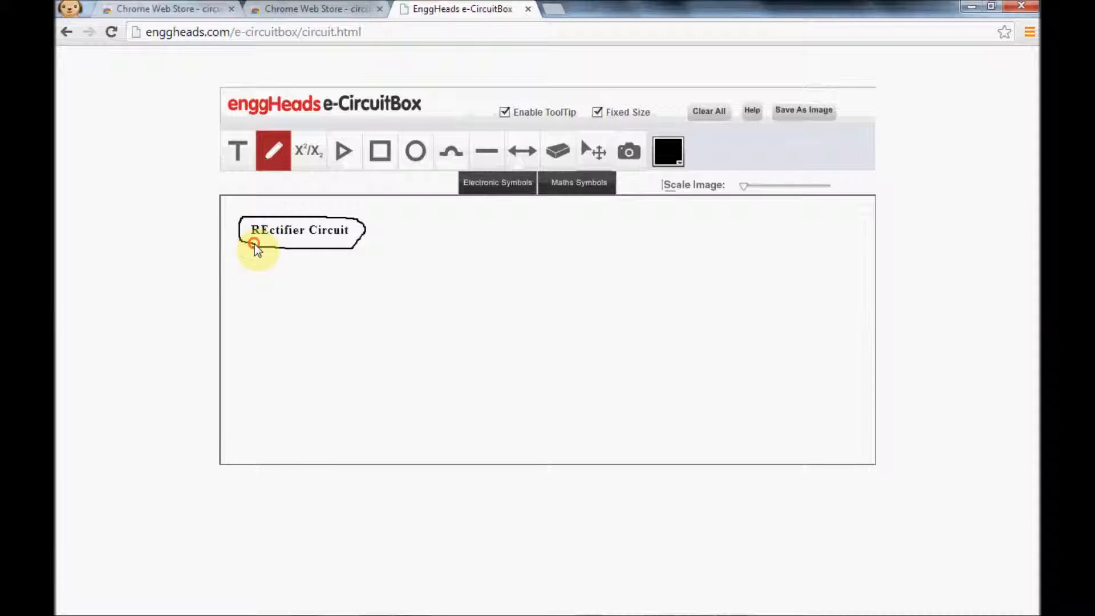
Draw two overlapping hollow triangles, a square and a circle on the canvas to the right of the title.
click(349, 154)
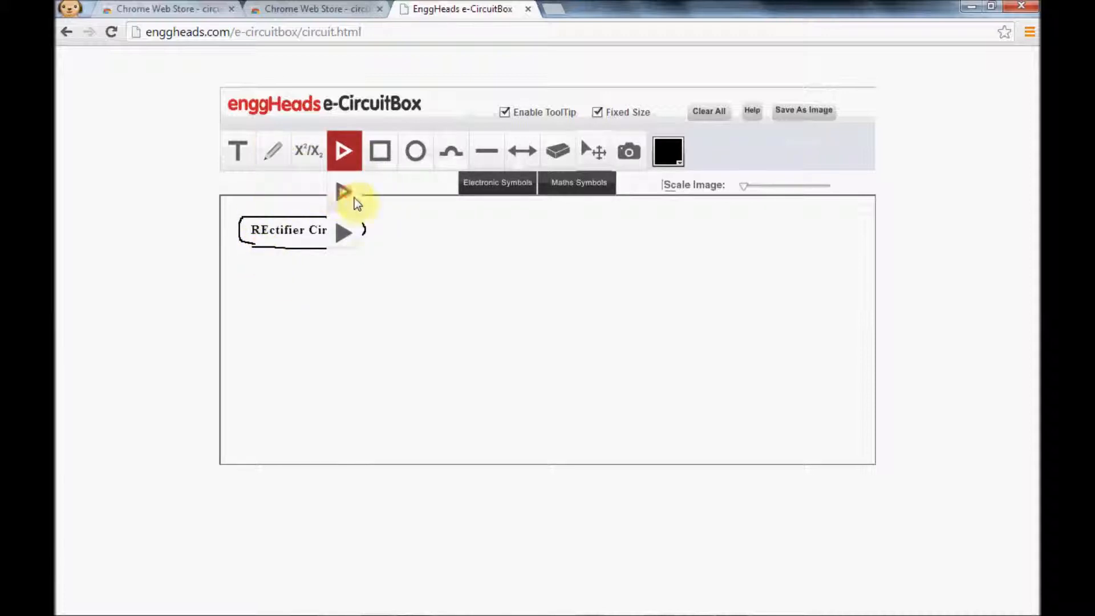
mouse_move(422, 233)
mouse_down()
mouse_move(447, 238)
mouse_move(443, 271)
mouse_move(418, 283)
mouse_move(432, 284)
mouse_up()
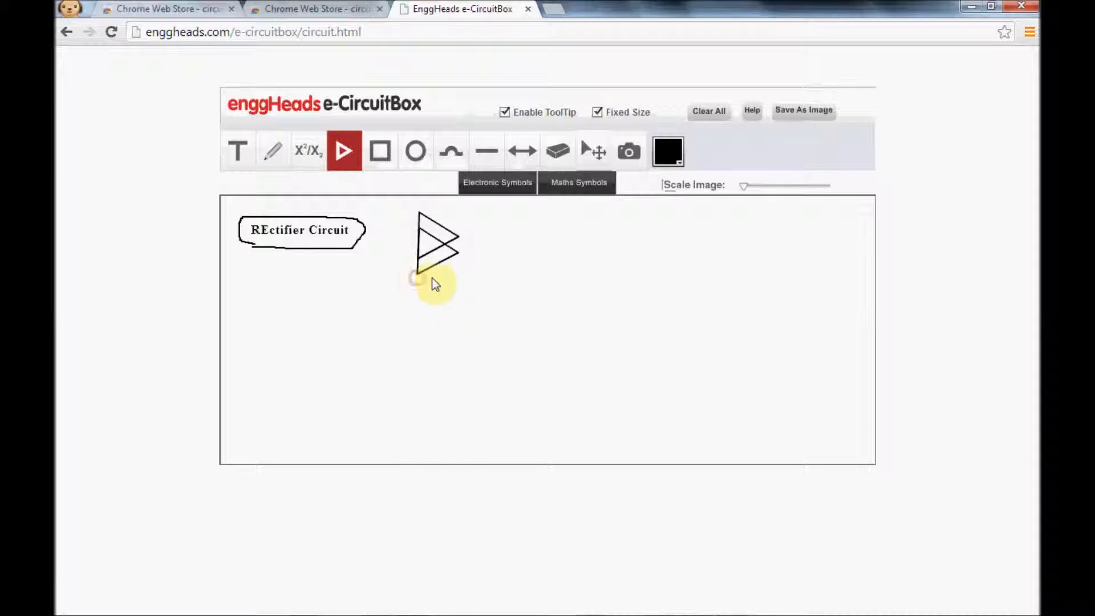
click(388, 153)
click(518, 239)
click(415, 151)
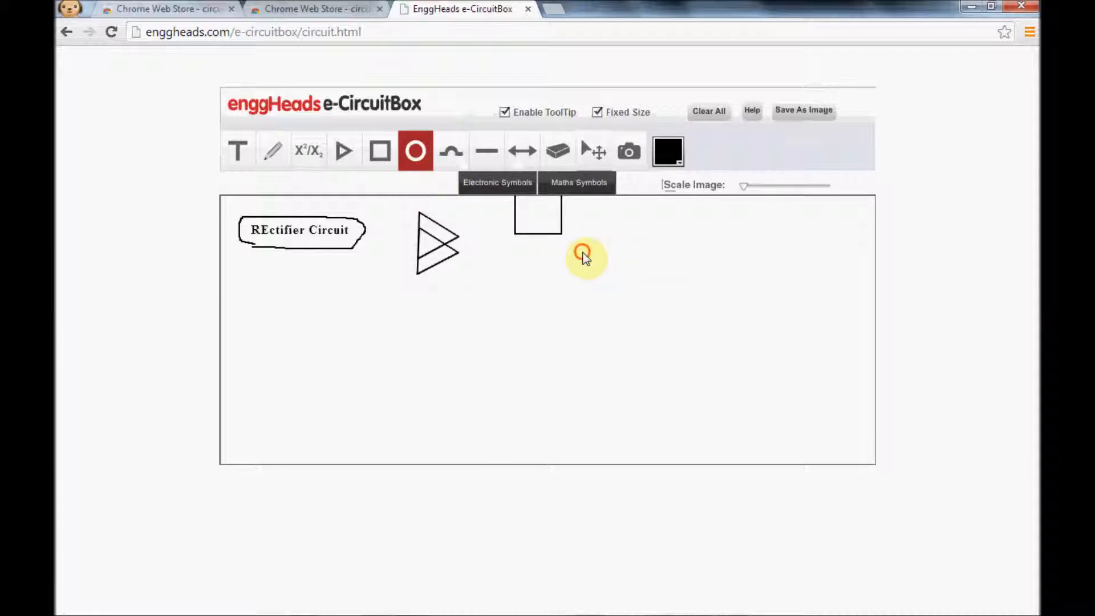
click(539, 276)
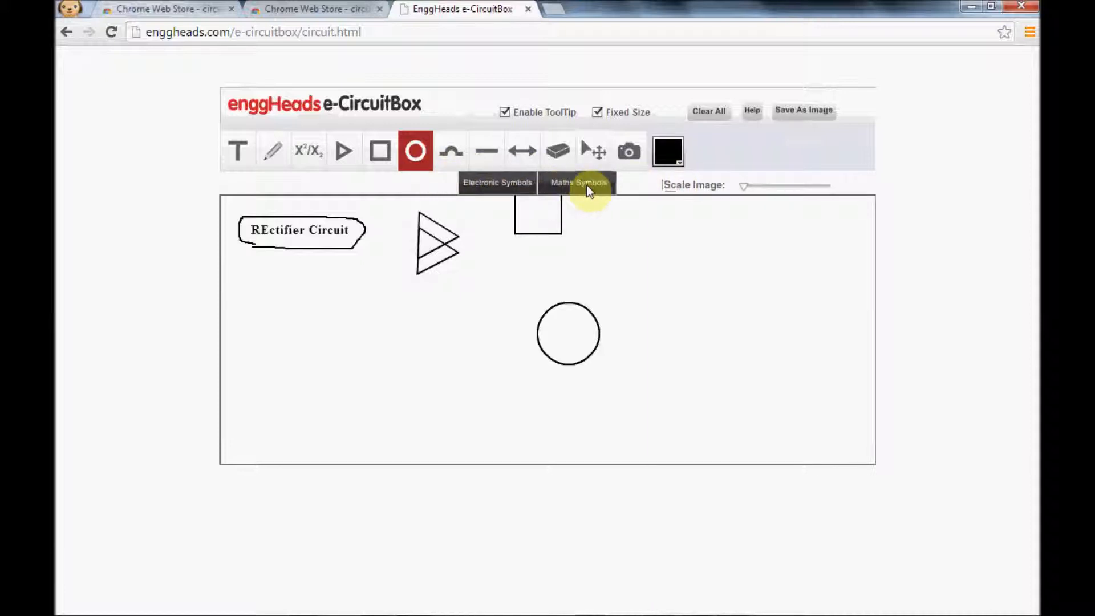
Place four standard diode symbols in a cluster below the title.
click(479, 183)
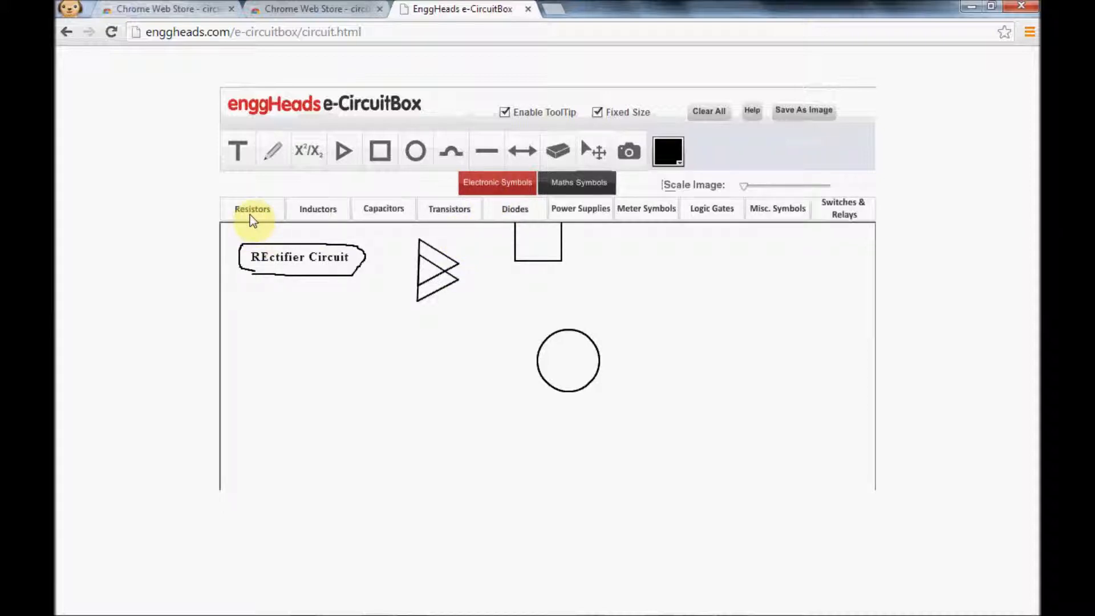
click(515, 208)
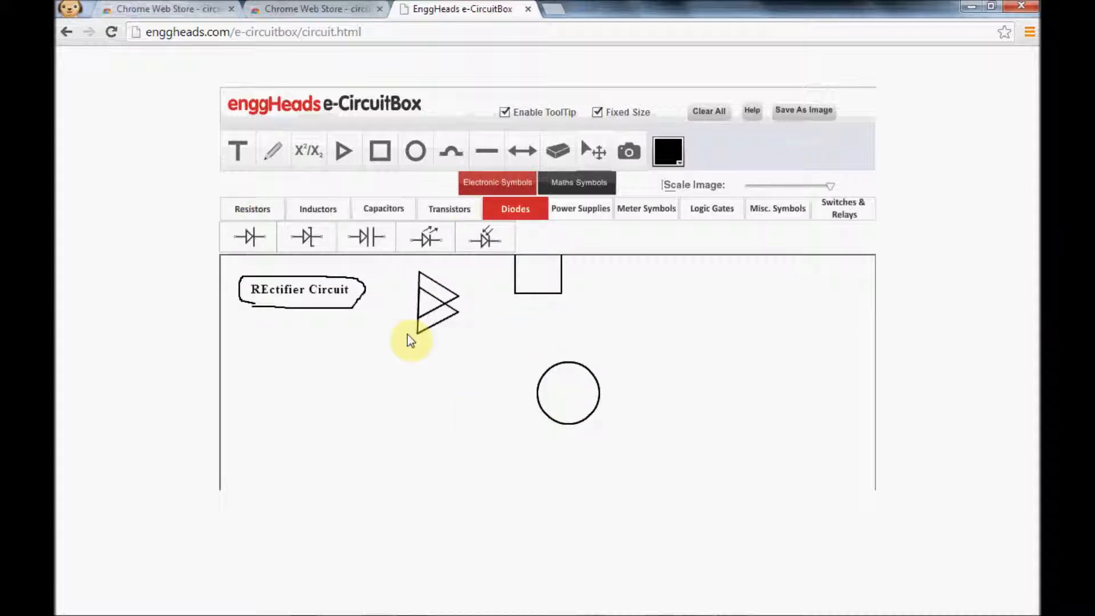
click(249, 237)
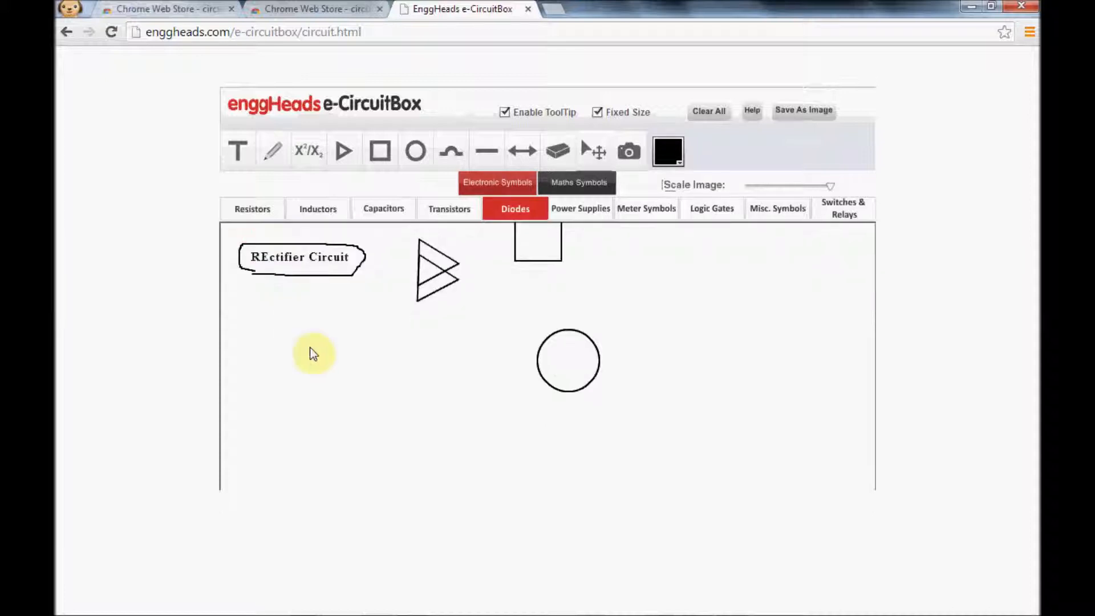
click(355, 376)
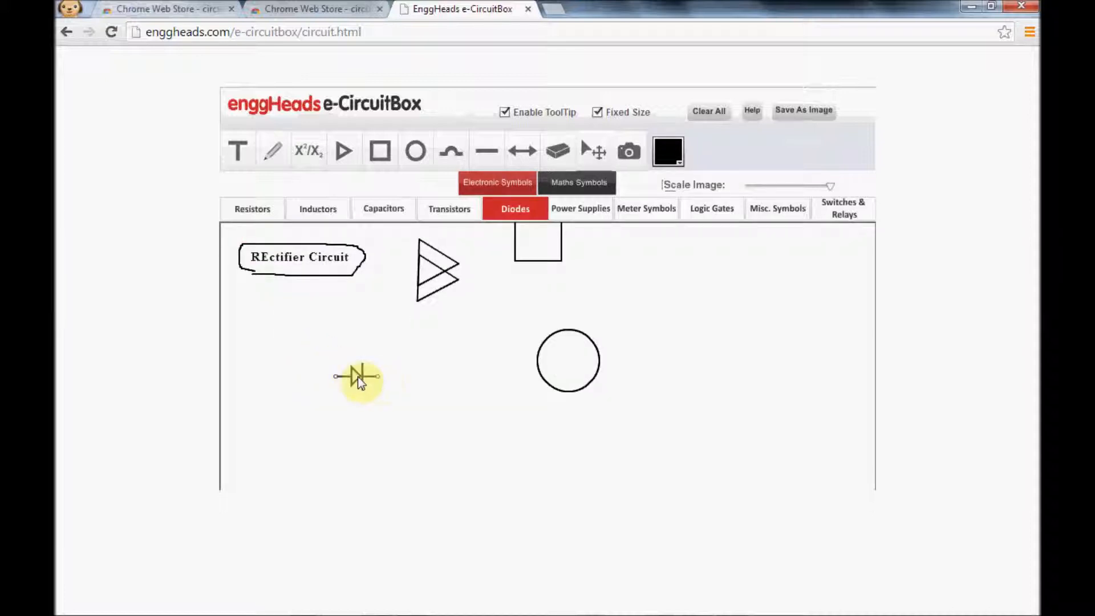
click(361, 377)
click(415, 412)
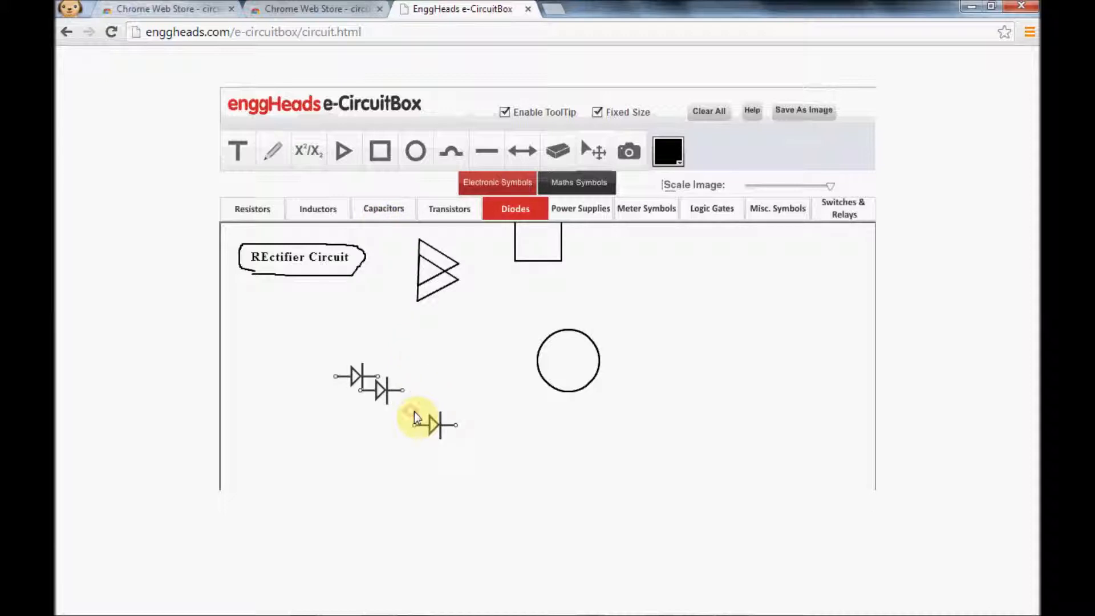
click(379, 438)
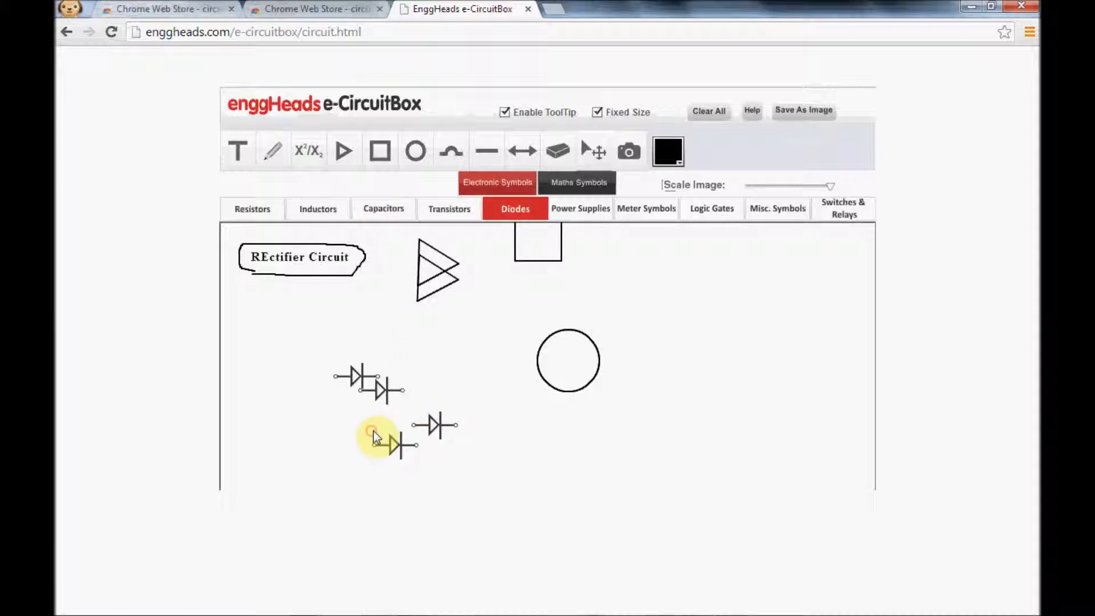
Place an extra diode over the cluster, move it to the right of the upper diodes and erase it.
right_click(359, 379)
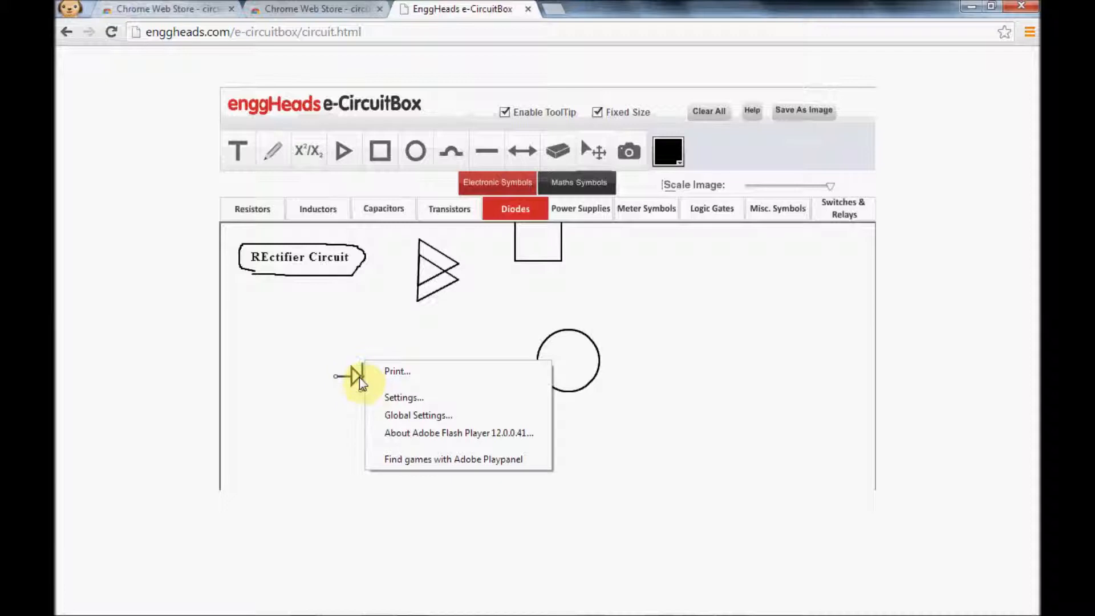
click(358, 383)
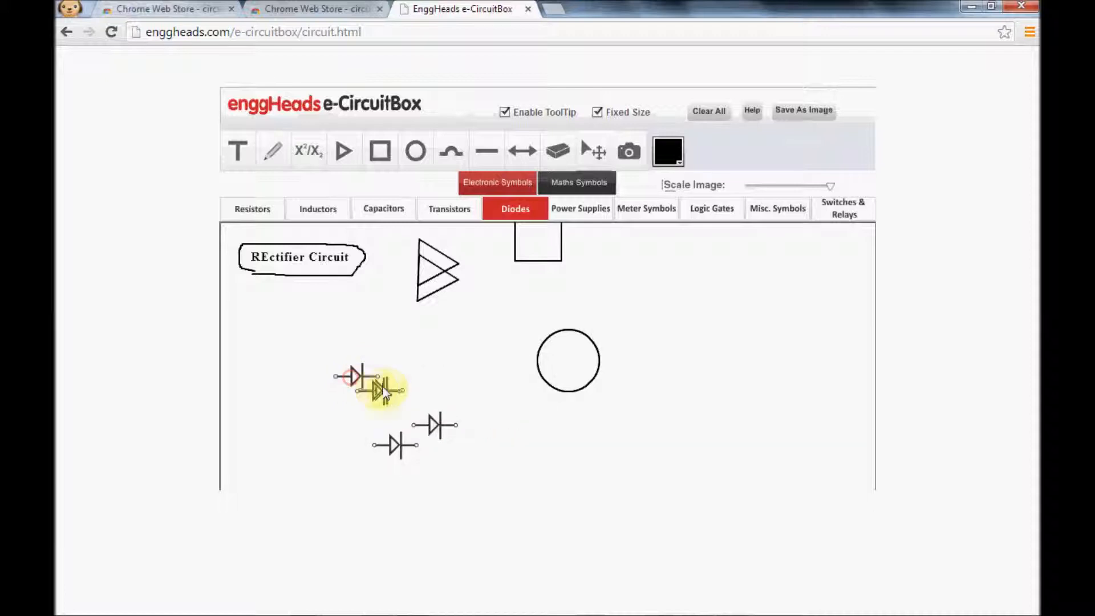
click(593, 151)
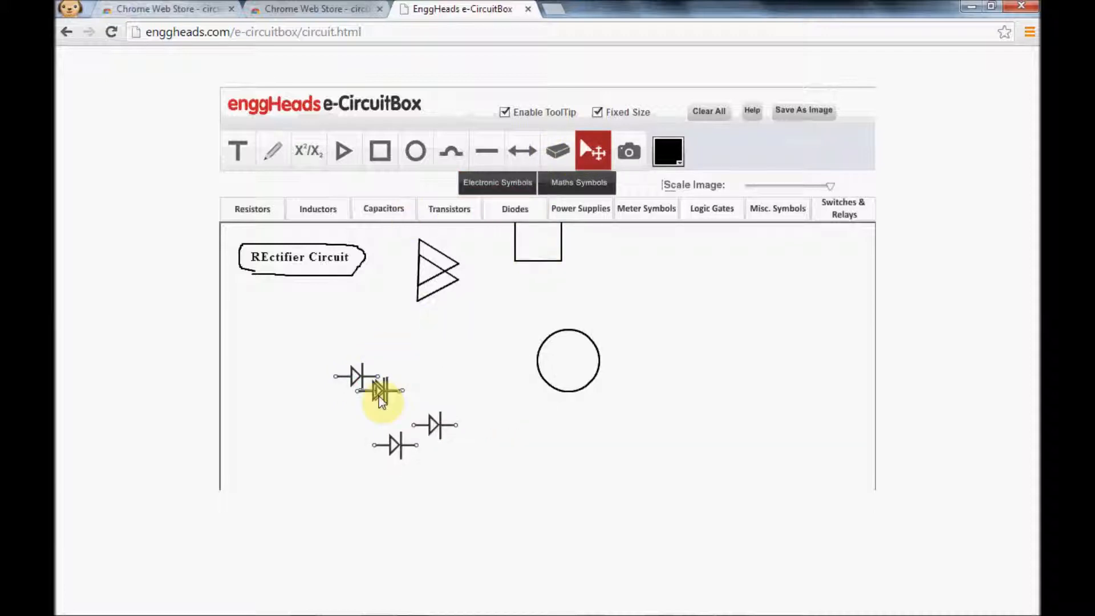
drag(384, 396, 443, 369)
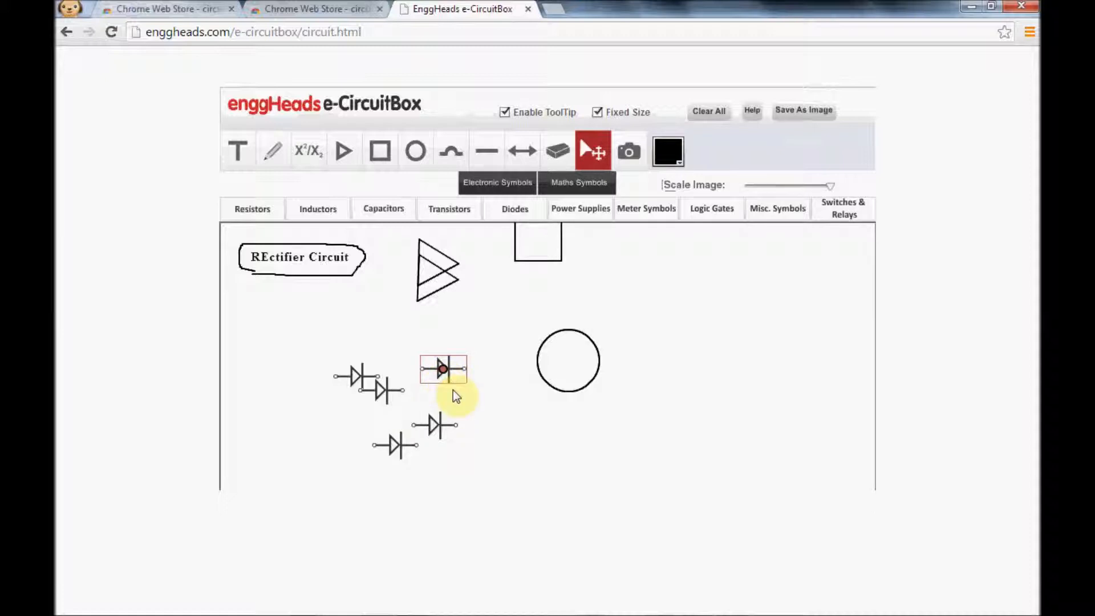
click(558, 150)
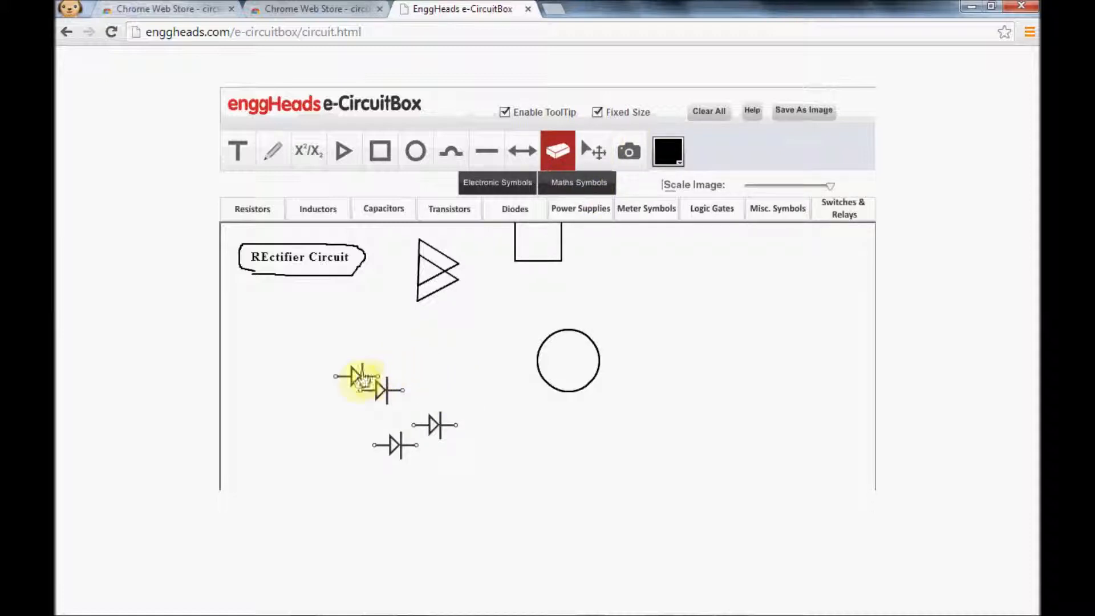
Move the upper-left diode to the cluster's right side and rotate it and the diode below it to point diagonally downward.
drag(358, 381, 446, 391)
click(445, 390)
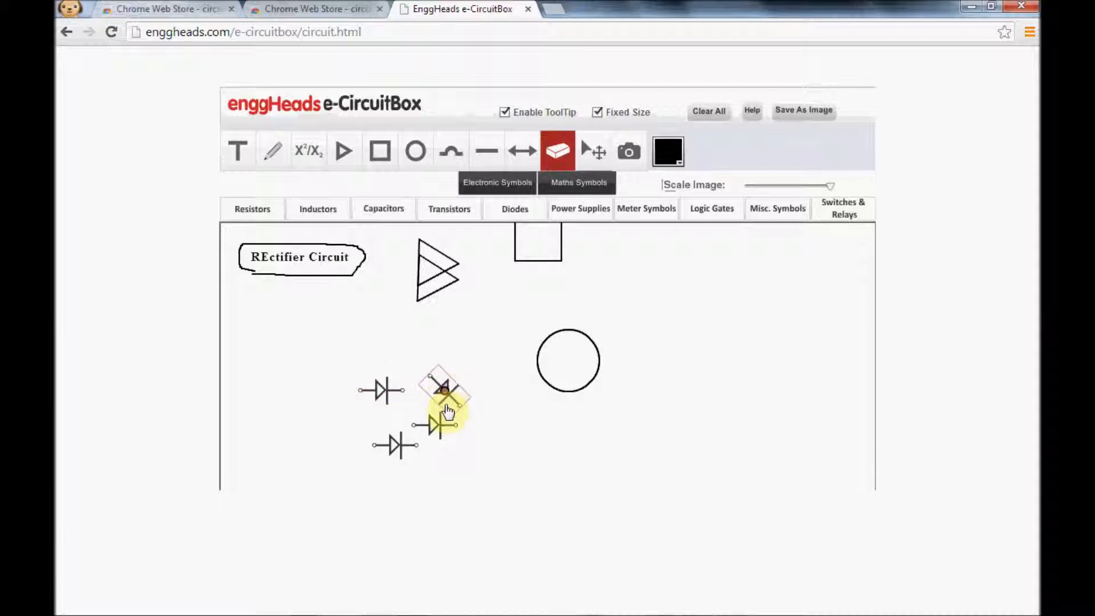
click(435, 430)
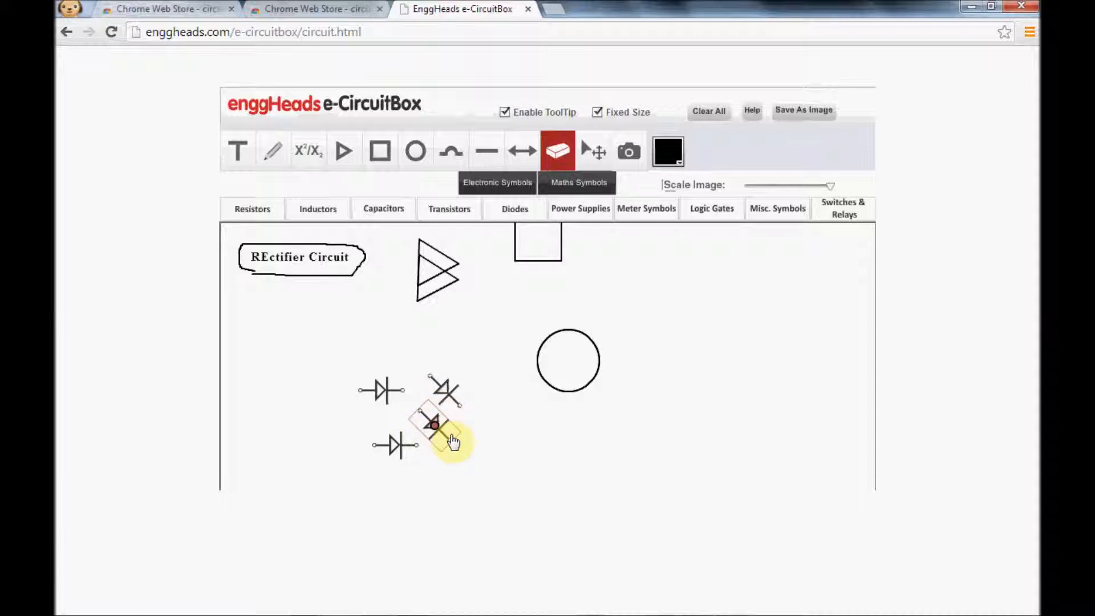
Shift the lower-right diode toward the lower-left one and turn the lower-left diode to point straight up.
mouse_move(453, 446)
mouse_down()
mouse_move(452, 423)
mouse_move(442, 454)
mouse_up()
click(387, 447)
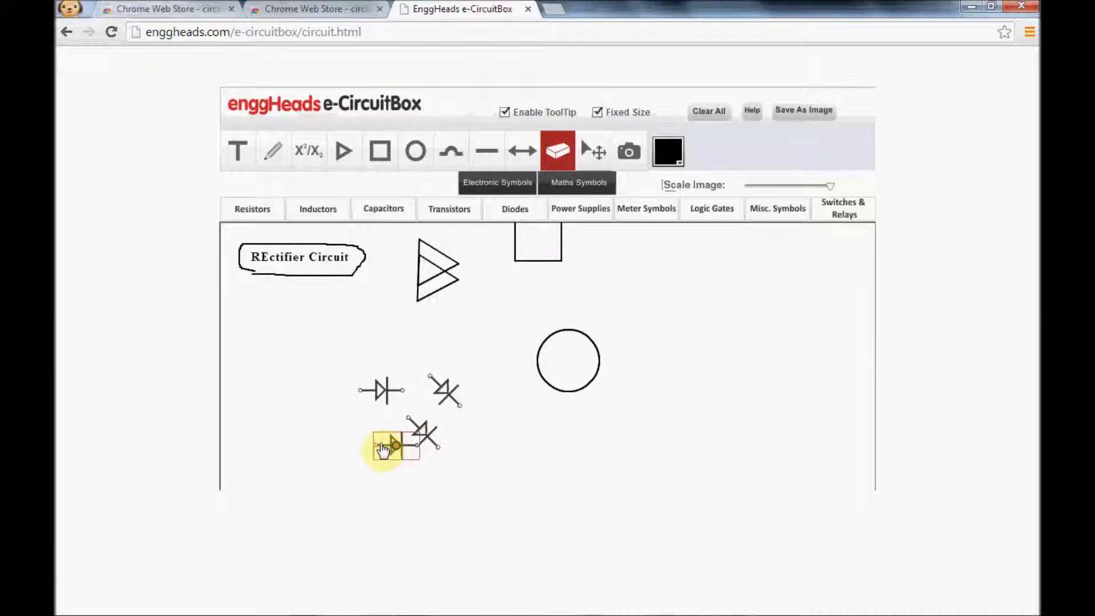
mouse_move(391, 450)
mouse_down()
mouse_move(399, 455)
mouse_move(386, 436)
mouse_up()
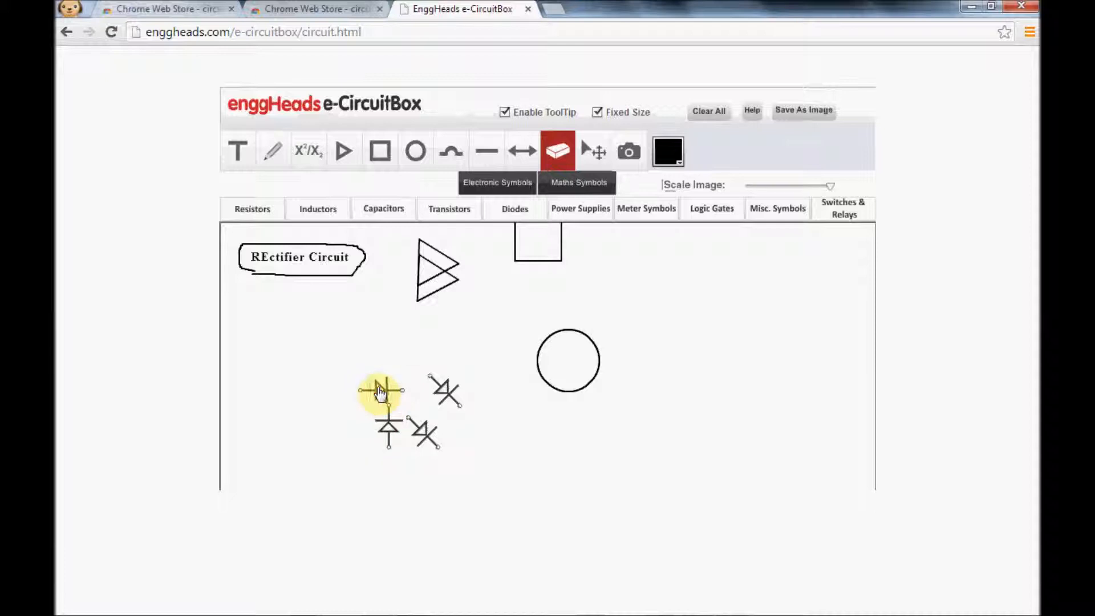
Rotate the upper-left diode diagonally, join it to the upper-right diode's top end, and turn the lower-left diode to point diagonally downward.
click(381, 393)
mouse_move(395, 399)
mouse_down()
mouse_move(399, 380)
mouse_move(386, 384)
mouse_move(415, 388)
mouse_move(409, 410)
mouse_up()
click(392, 428)
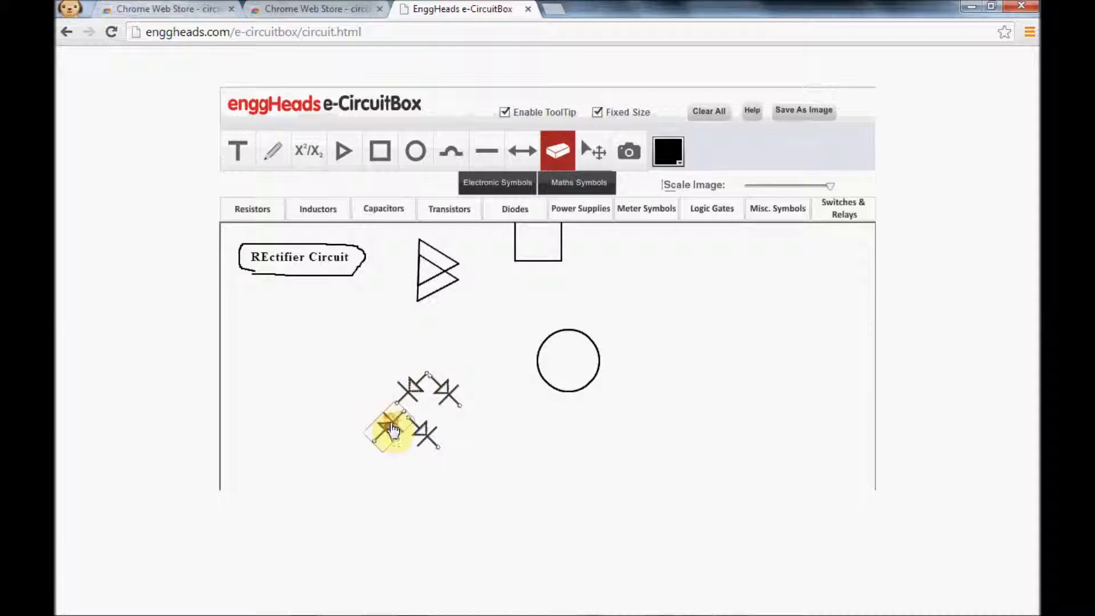
click(392, 428)
click(393, 429)
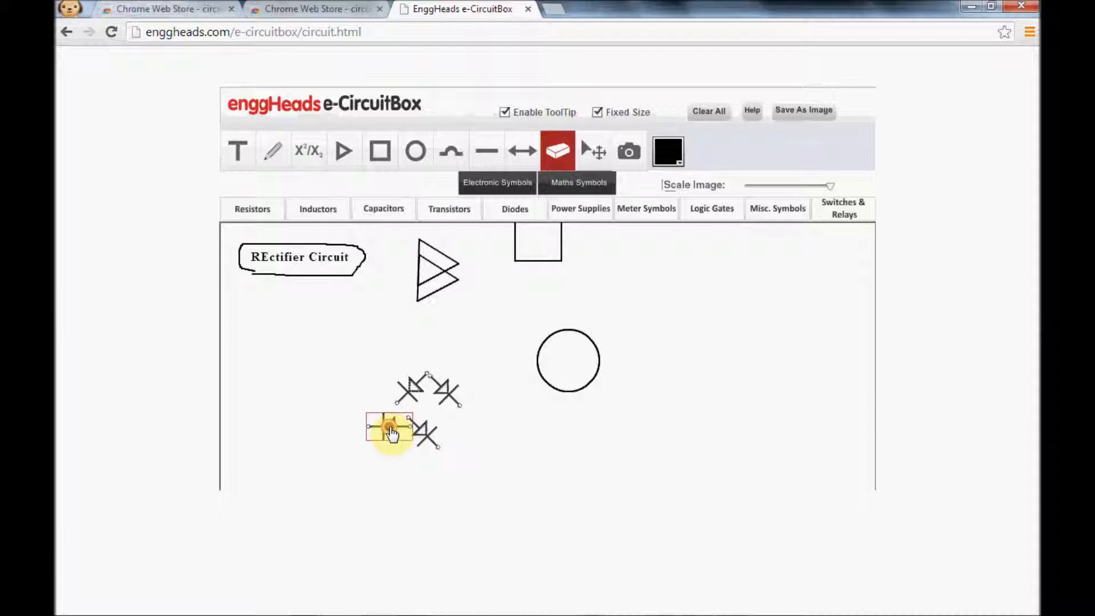
click(391, 432)
click(393, 433)
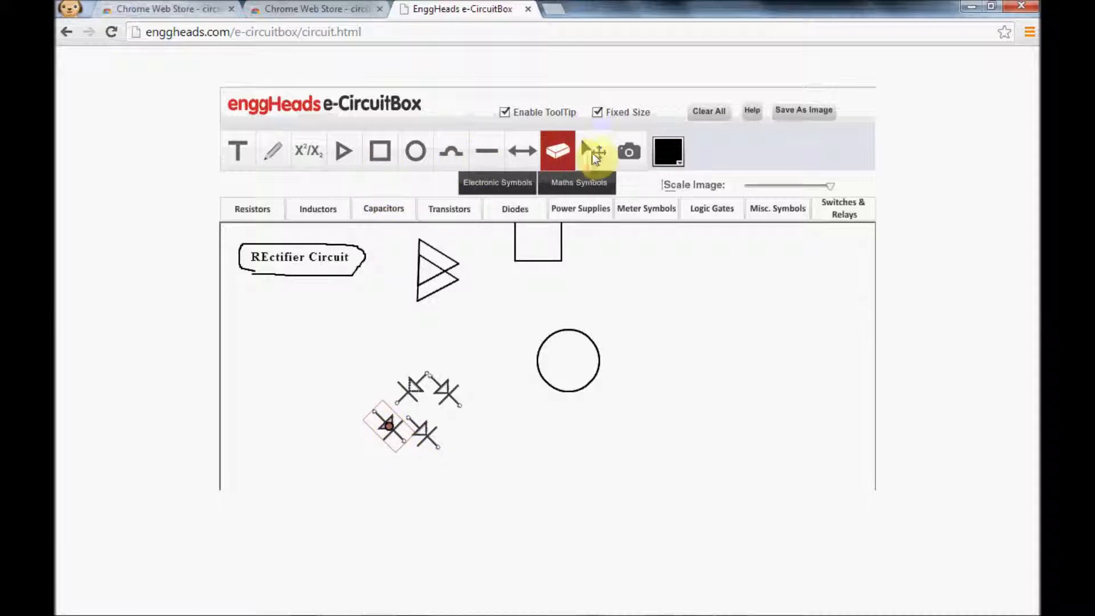
Move the lower-right diode aside, then turn the lower-left diode to point up-left and join it to the upper-left diode's lower end.
click(592, 152)
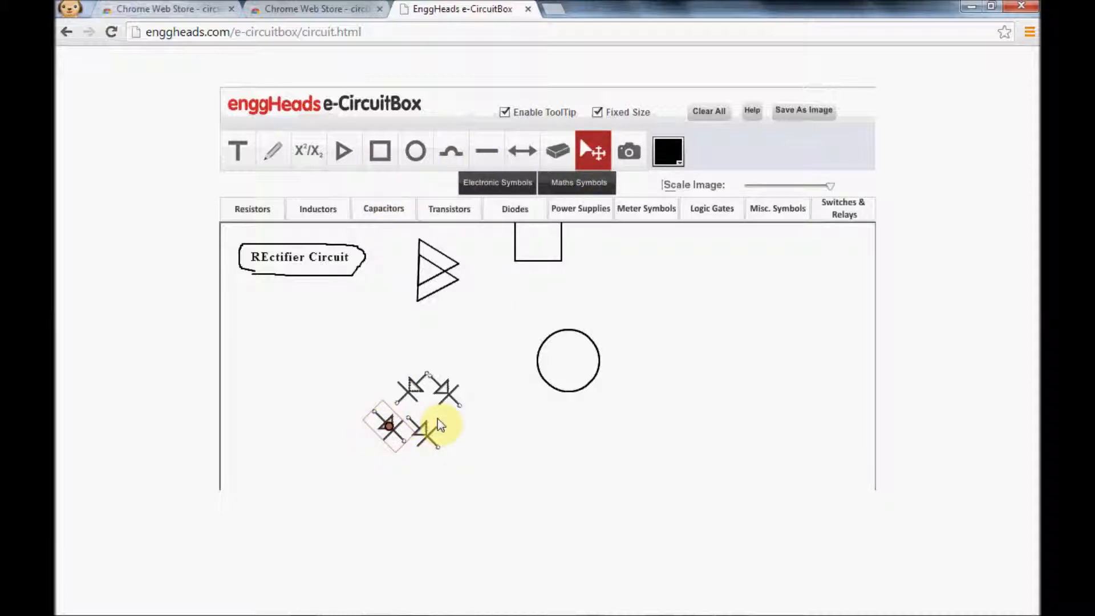
click(403, 433)
drag(430, 438, 489, 447)
click(394, 435)
click(394, 434)
click(394, 435)
click(393, 435)
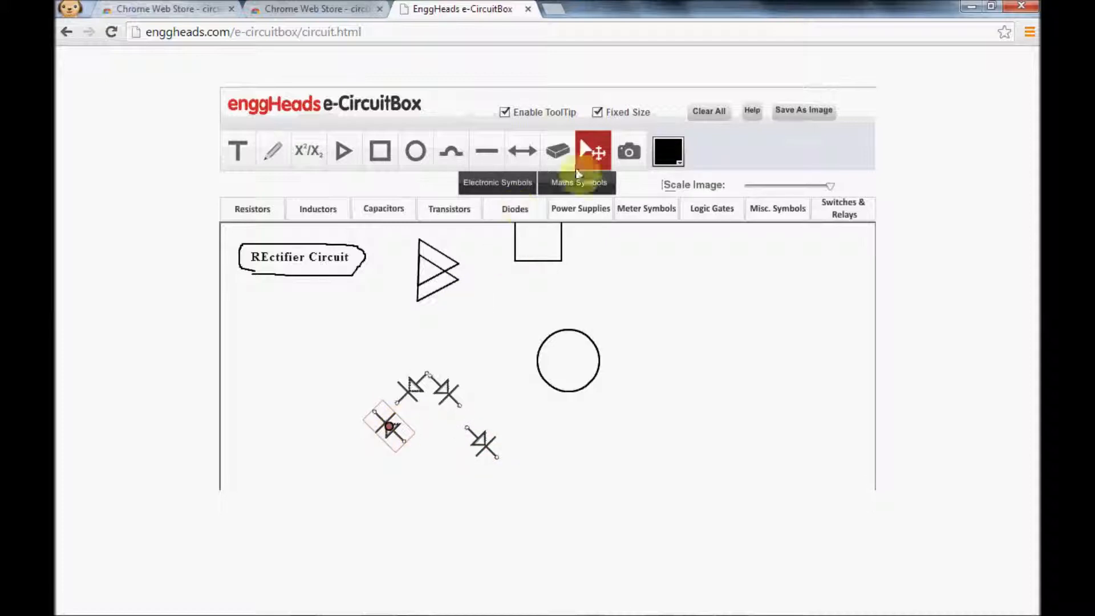
drag(397, 445, 418, 444)
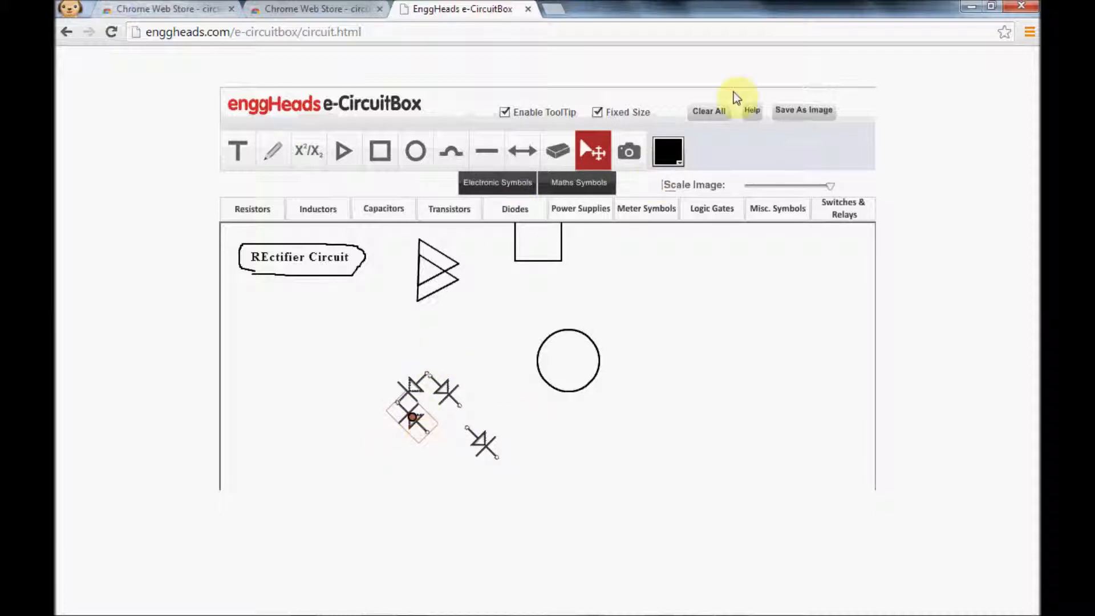
Rotate the detached lower-right diode to point up-right and move it into the open corner to close the diode bridge.
mouse_move(828, 185)
mouse_down()
mouse_move(768, 193)
mouse_move(838, 194)
mouse_up()
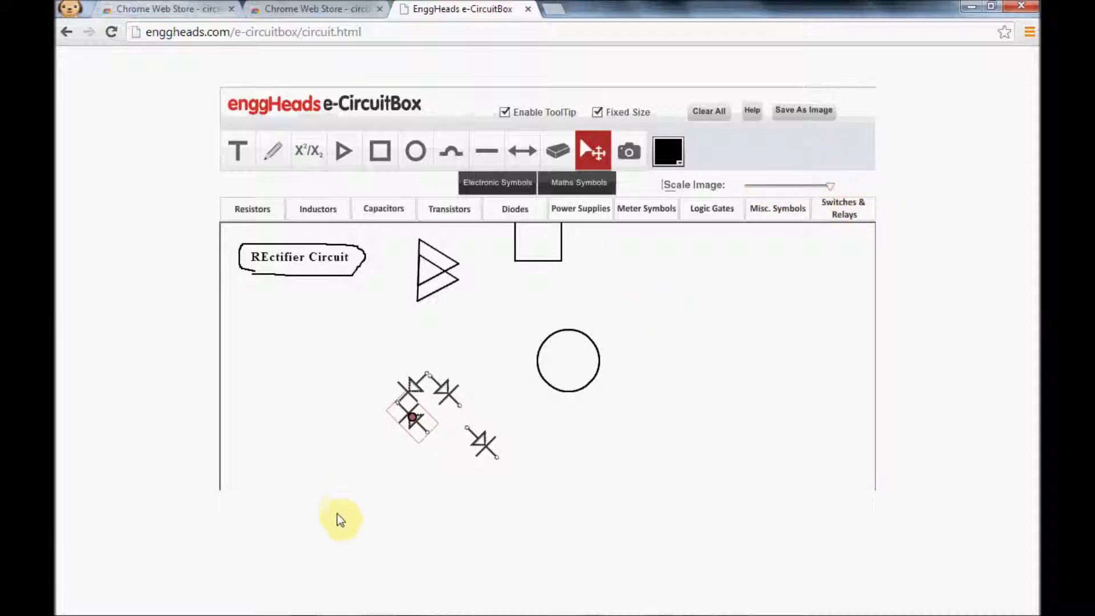
click(481, 444)
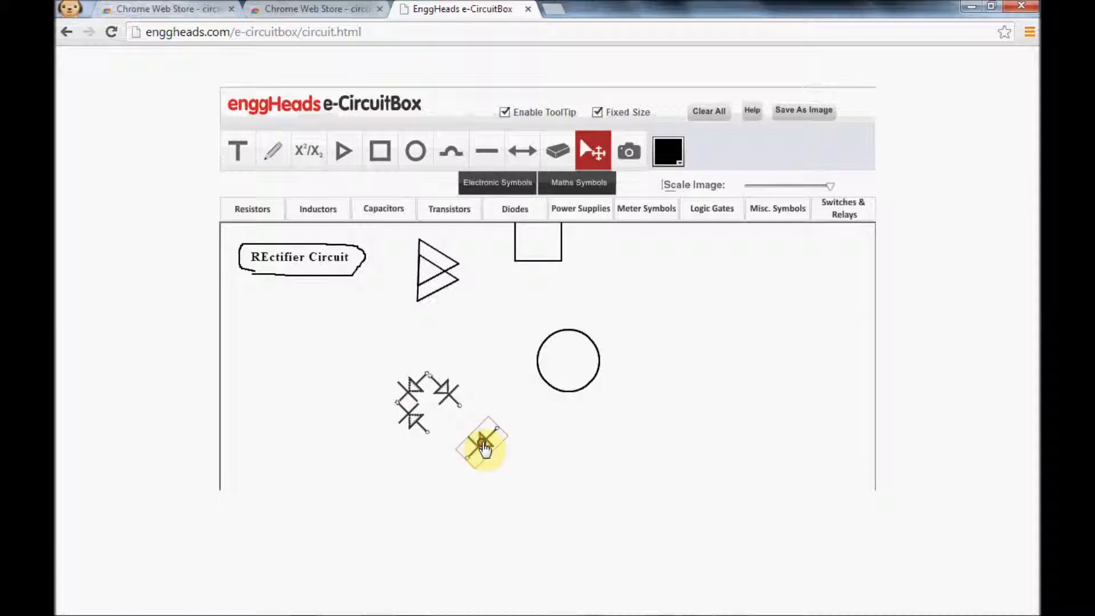
click(482, 448)
click(481, 444)
click(481, 444)
click(480, 444)
click(481, 443)
click(480, 444)
click(481, 443)
click(481, 444)
click(467, 444)
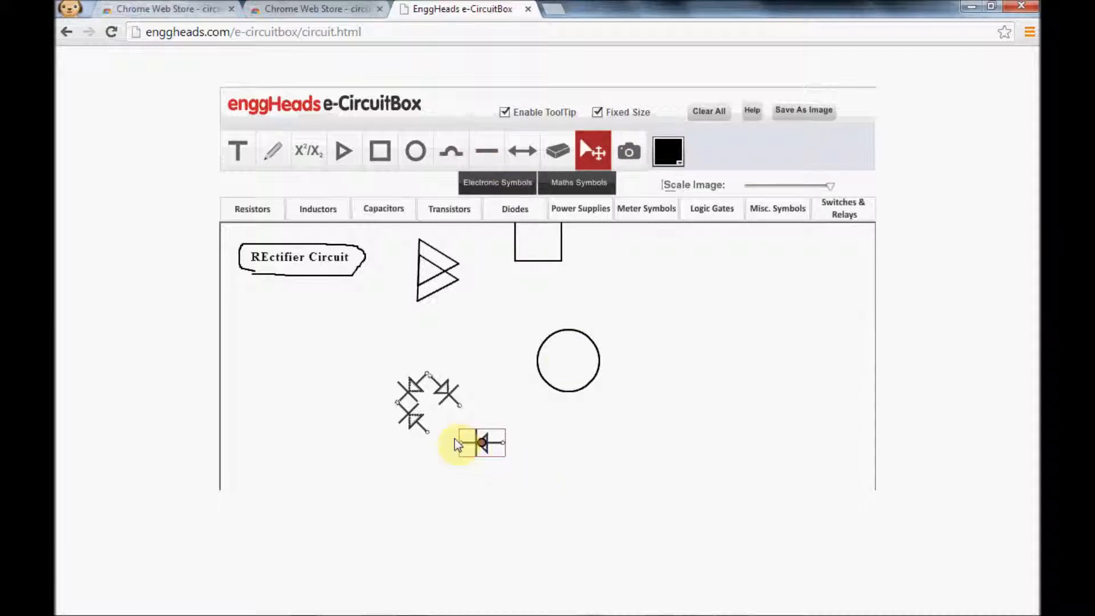
double_click(483, 442)
click(484, 445)
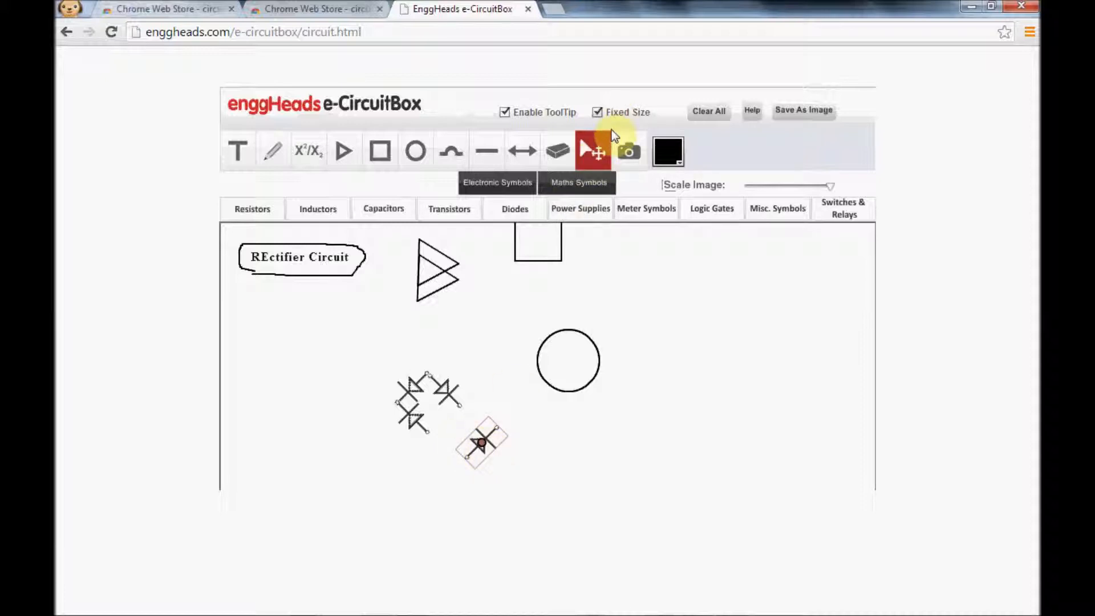
drag(472, 468, 431, 445)
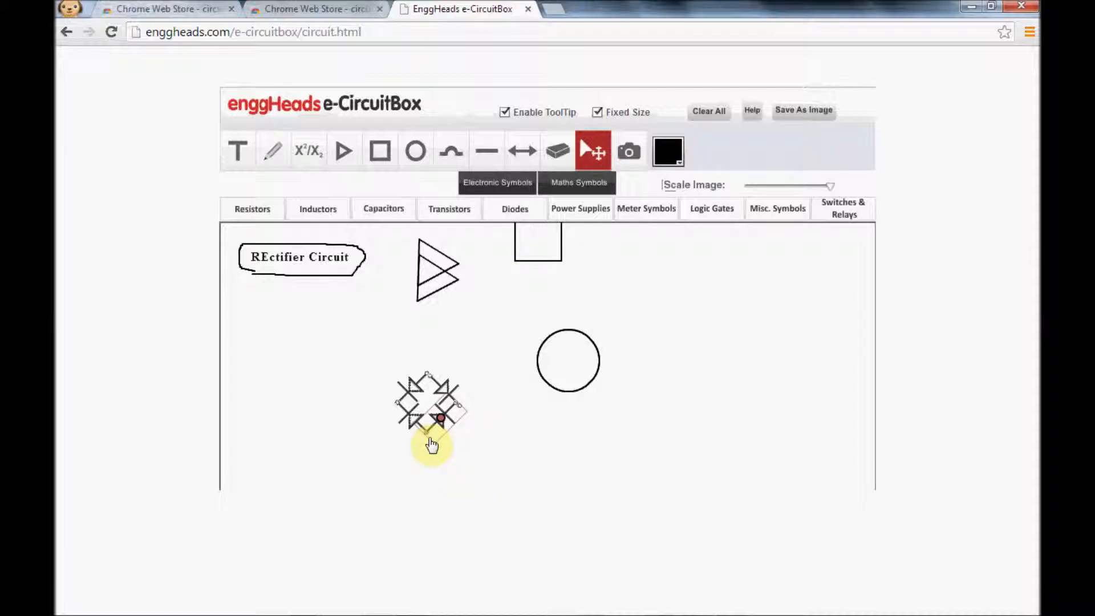
Draw horizontal wires rightward from the bridge's top and bottom nodes and a crossover wire from its right node down across the lower wire.
click(494, 155)
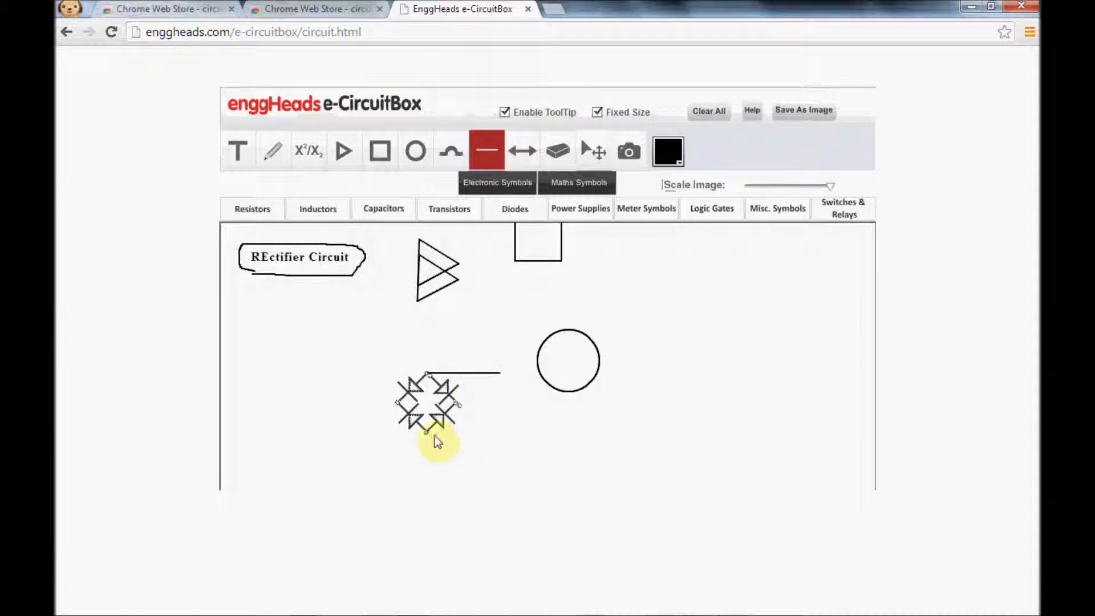
drag(428, 433, 512, 435)
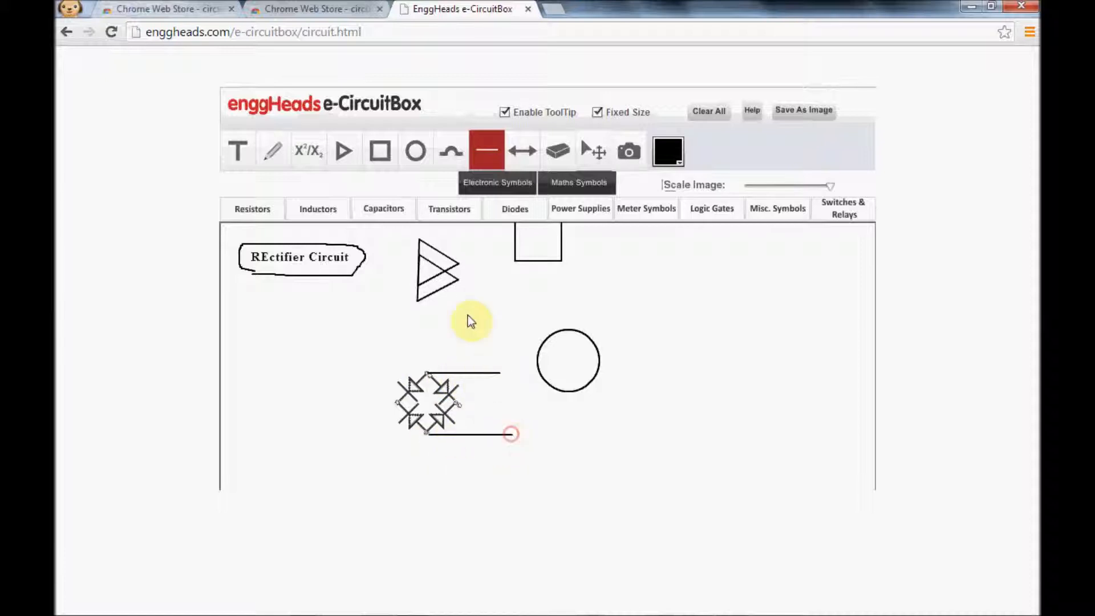
click(449, 153)
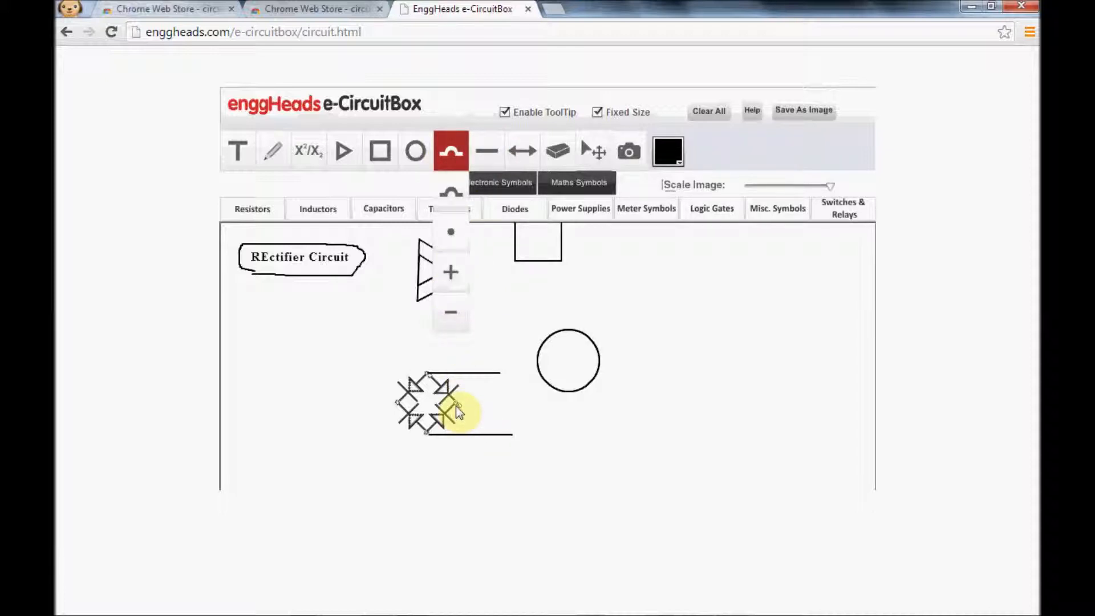
click(445, 196)
drag(458, 404, 461, 466)
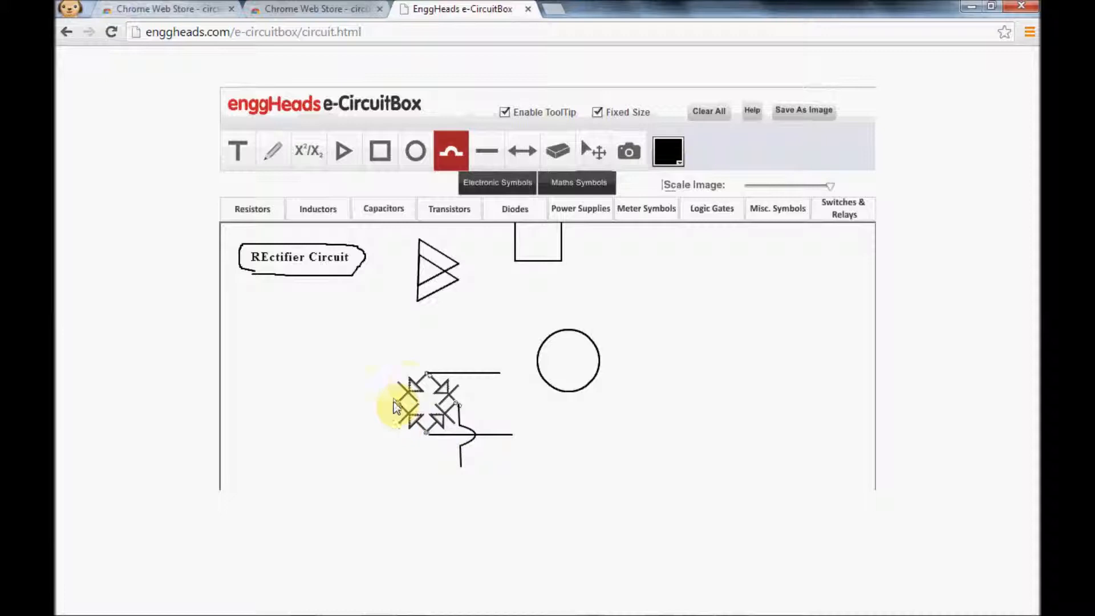
Draw thin input wires running left from the bridge's left node and from the lower end of the crossover wire.
click(487, 151)
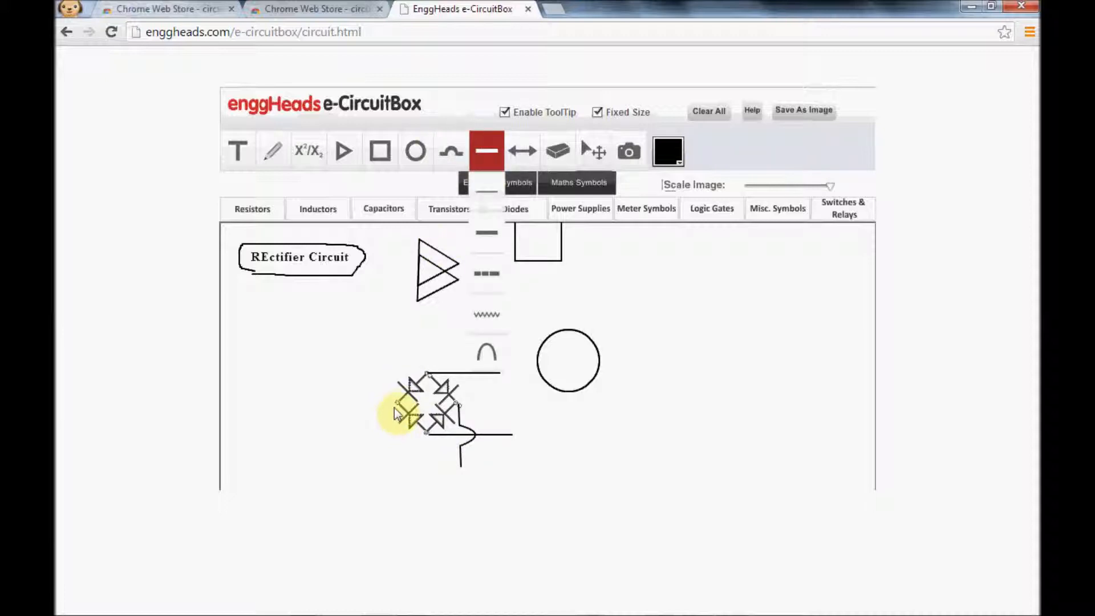
click(396, 405)
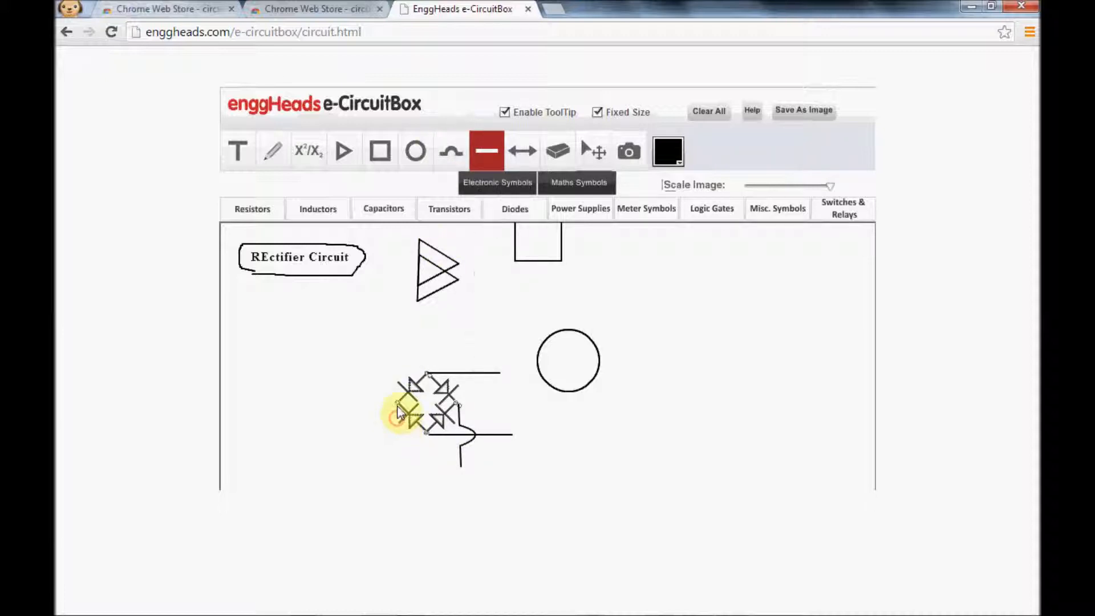
click(479, 150)
click(488, 193)
drag(377, 402, 340, 402)
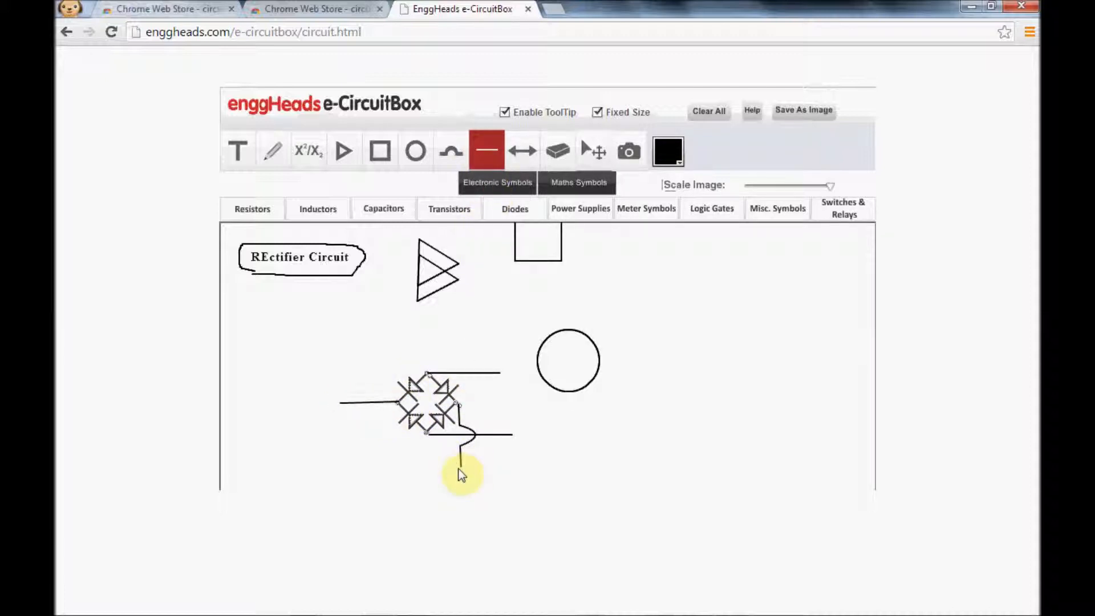
drag(461, 466, 437, 467)
drag(328, 466, 328, 467)
Place two polarized capacitor symbols below the circle, to the right of the bridge's output wires.
click(383, 208)
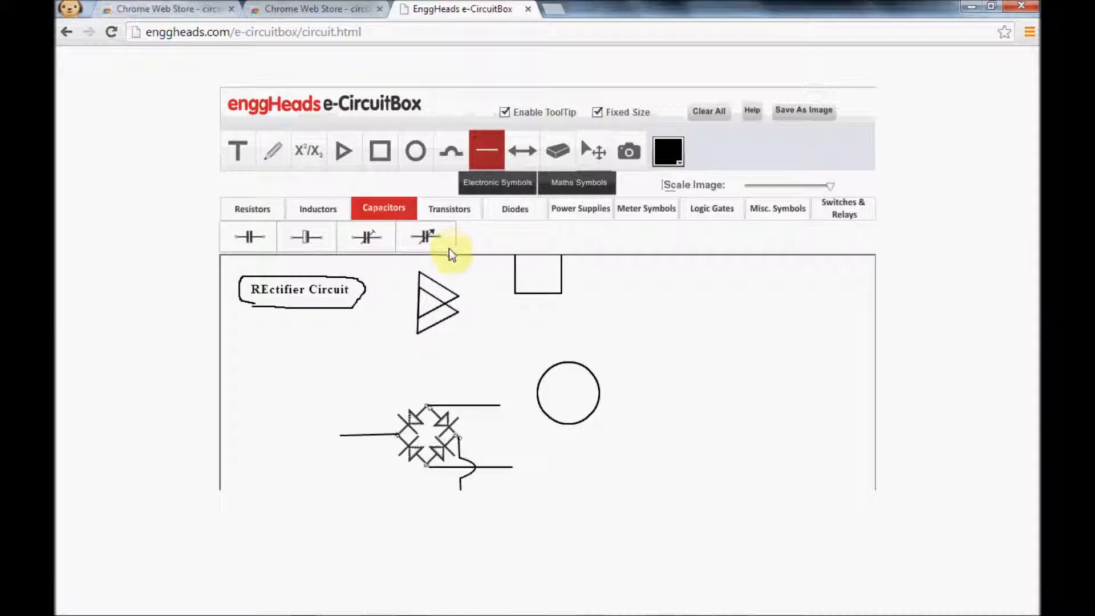
click(307, 238)
click(546, 419)
click(563, 428)
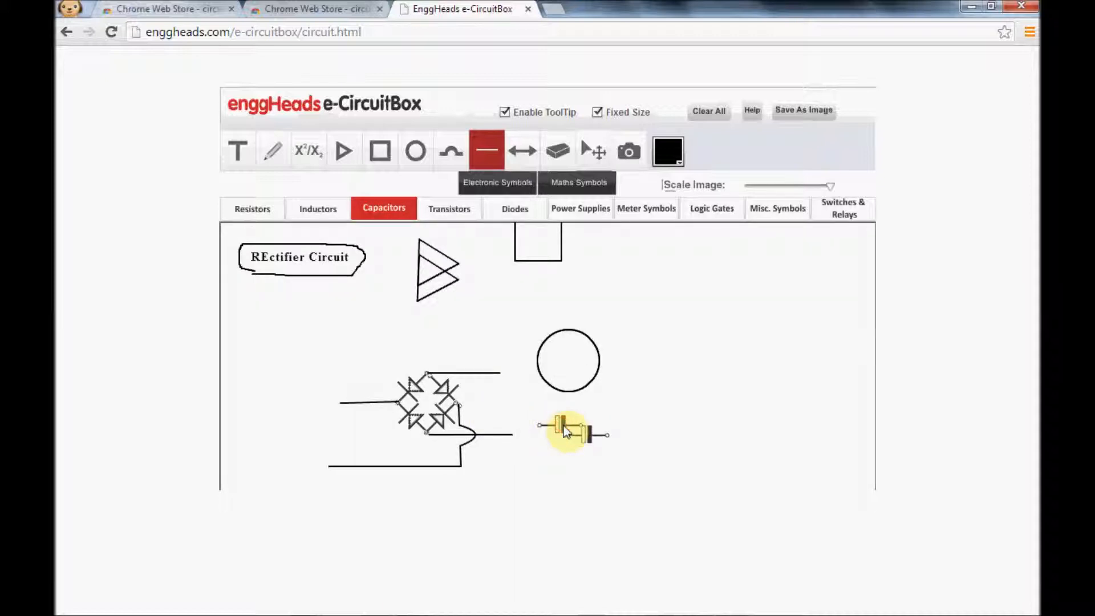
Erase the circle and the extra capacitor at the lower right of the pair.
click(593, 151)
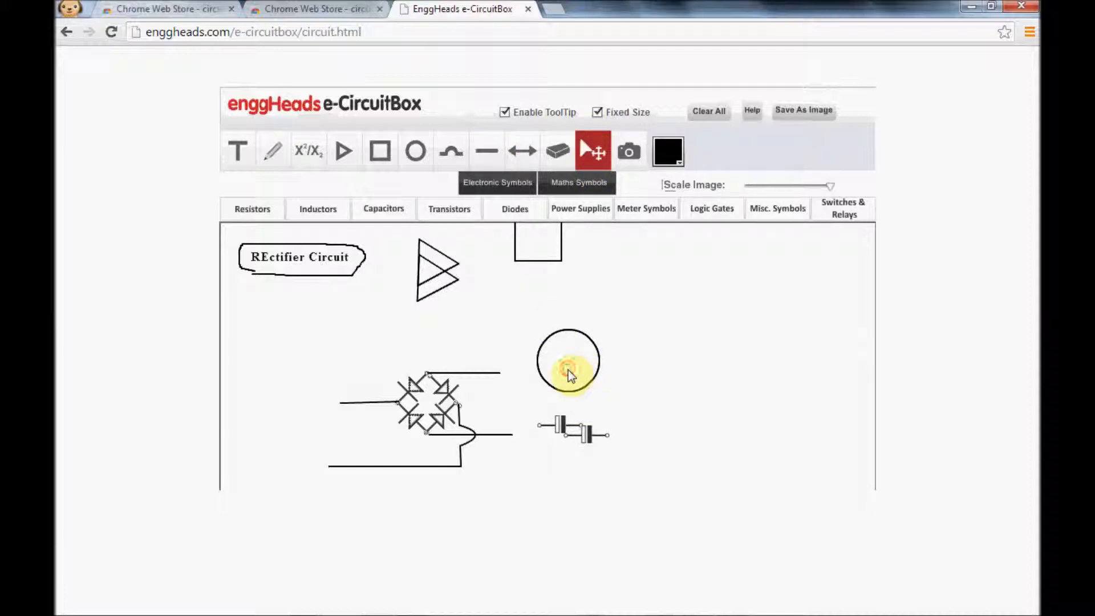
click(568, 337)
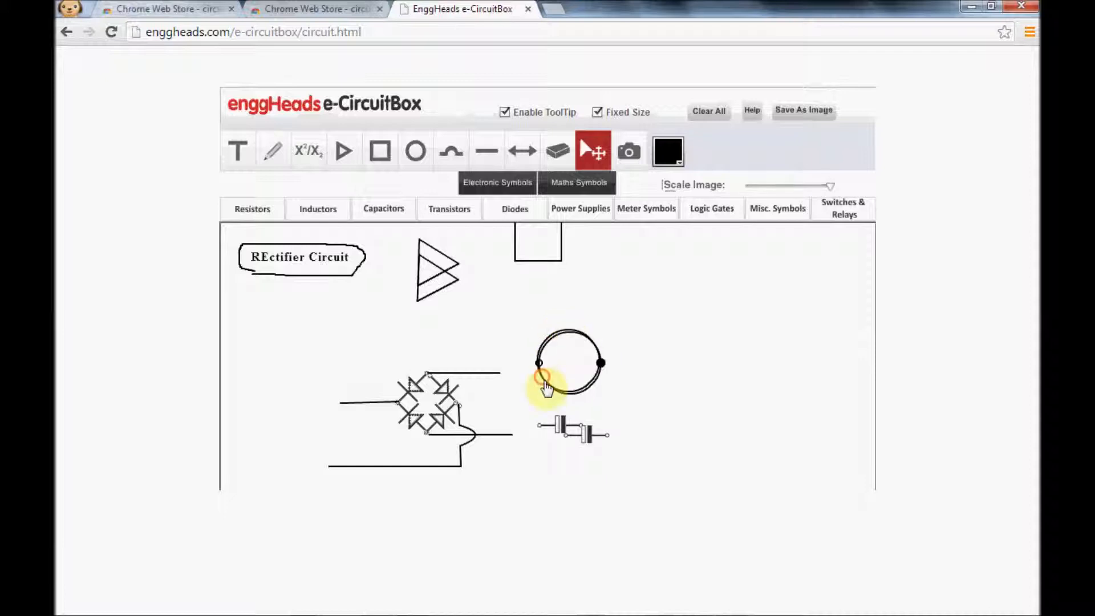
click(556, 155)
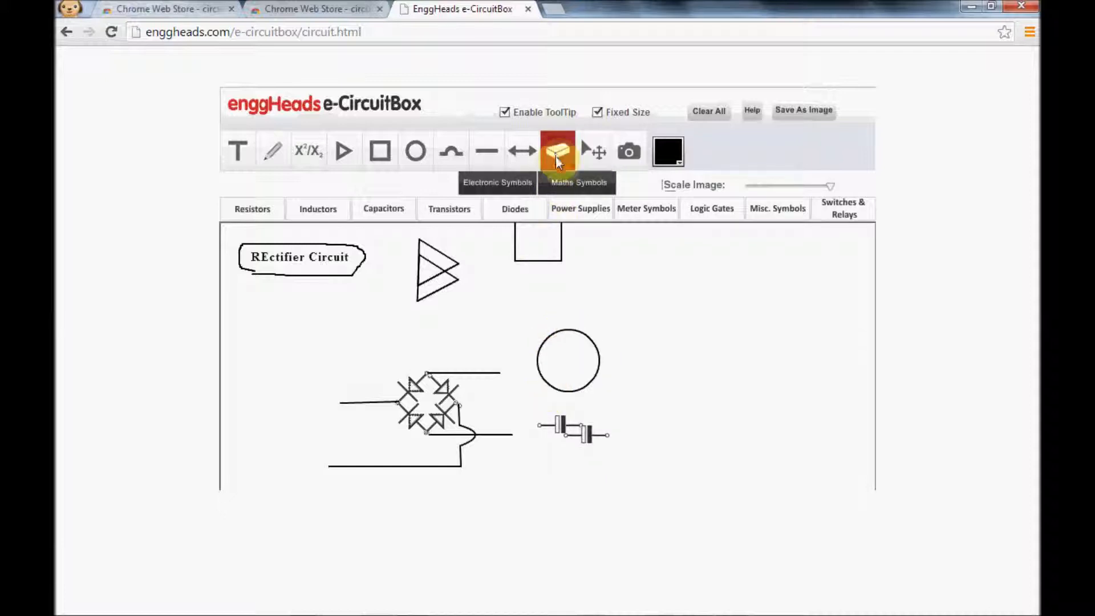
mouse_move(572, 341)
mouse_down()
mouse_move(568, 328)
mouse_move(582, 347)
mouse_up()
click(575, 339)
click(574, 152)
click(584, 434)
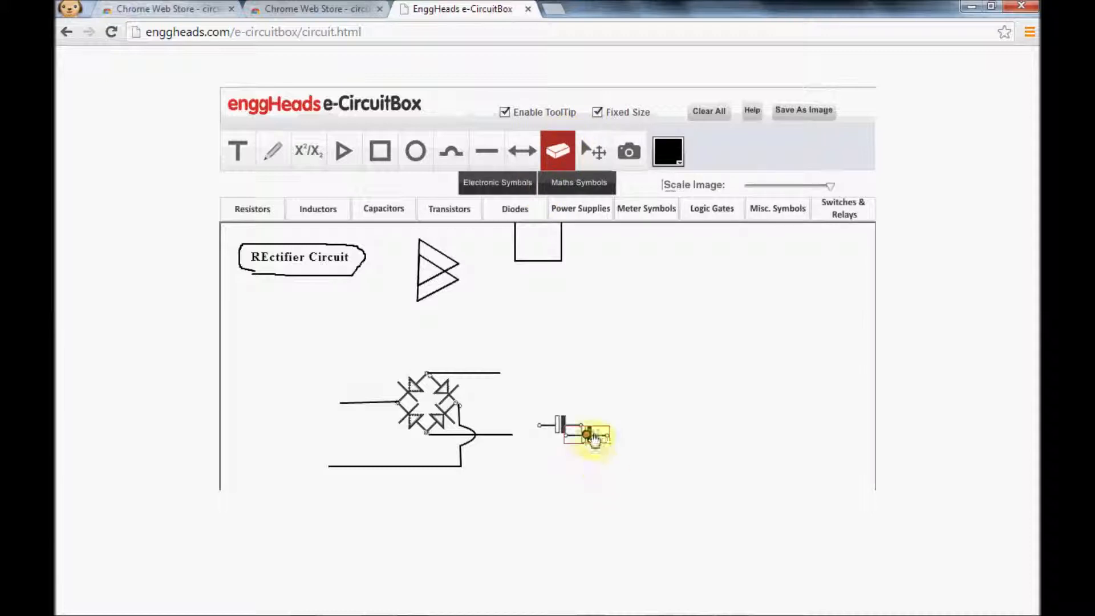
click(558, 149)
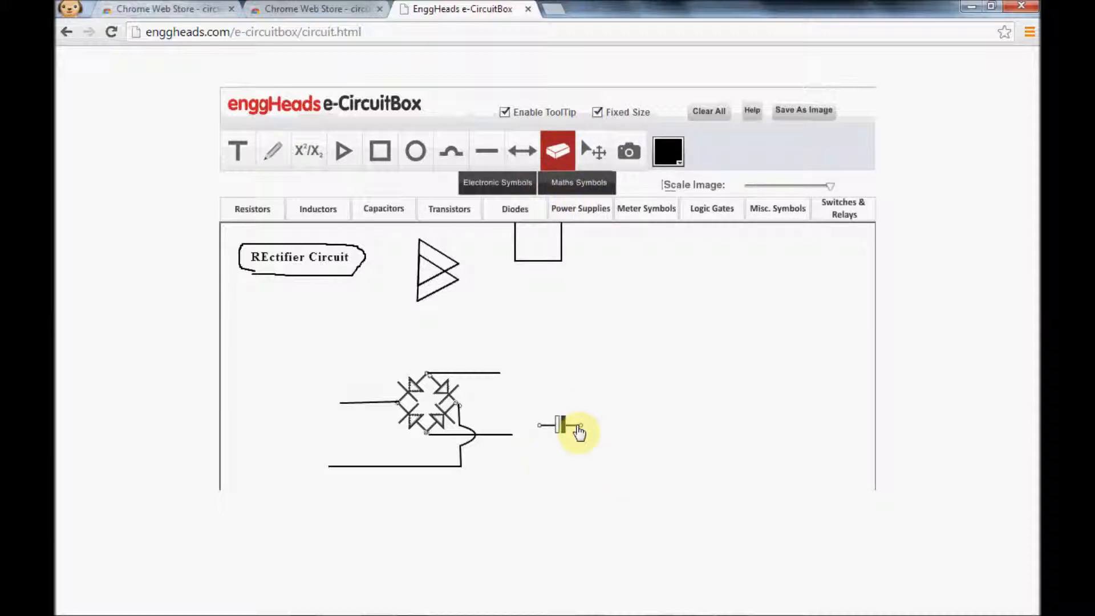
Rotate the remaining capacitor upright with its solid plate at the bottom and attach its top end to the upper output wire.
drag(558, 427, 523, 408)
click(523, 406)
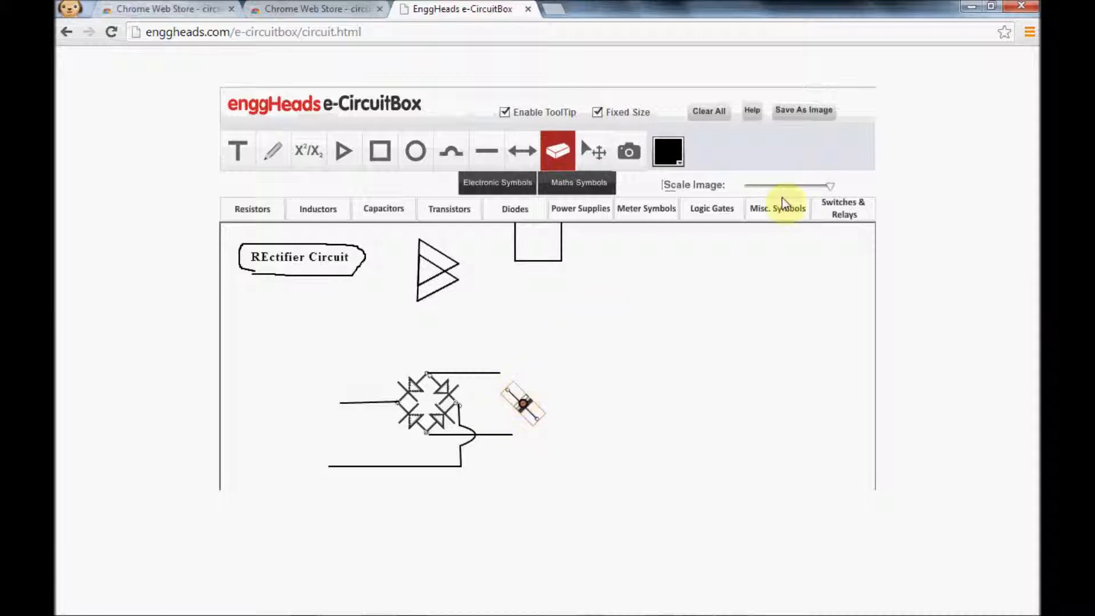
click(524, 408)
click(523, 406)
click(524, 406)
click(523, 406)
click(523, 406)
click(523, 406)
click(523, 406)
click(524, 406)
click(523, 406)
click(521, 406)
click(527, 403)
click(525, 405)
click(525, 405)
click(525, 405)
click(525, 405)
click(524, 404)
click(525, 406)
drag(522, 386, 501, 378)
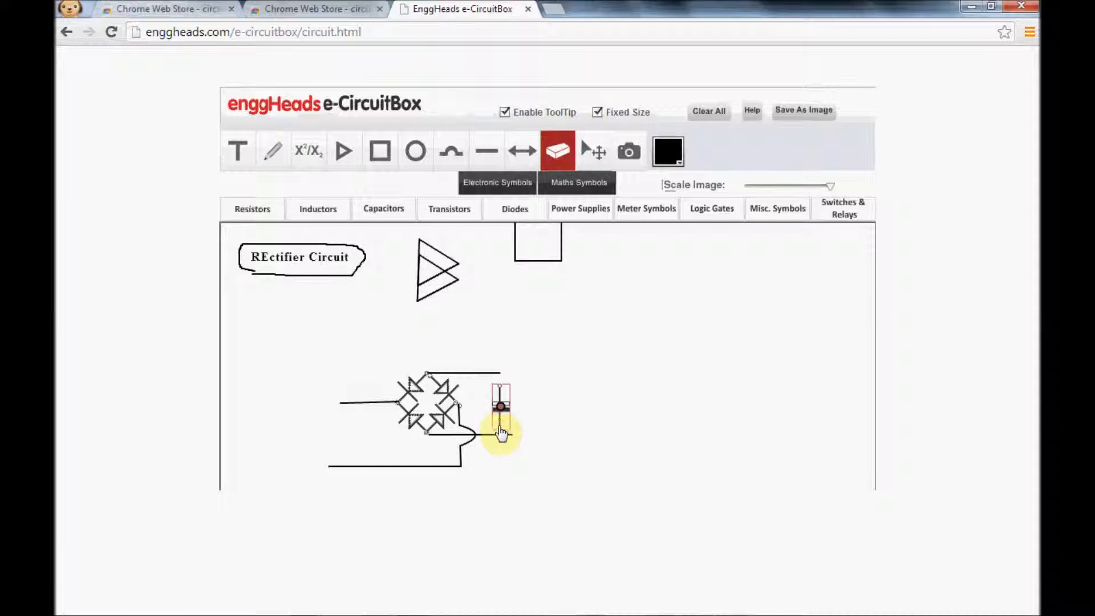
Draw a thin wire from the capacitor's lower end to the lower output wire.
click(496, 152)
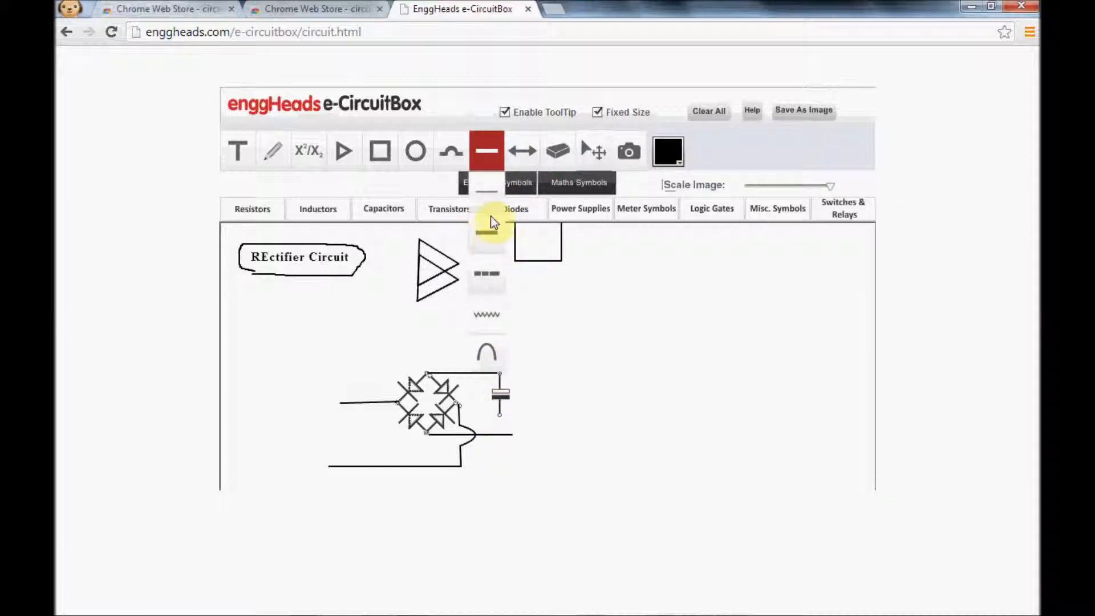
click(488, 191)
drag(499, 415, 502, 443)
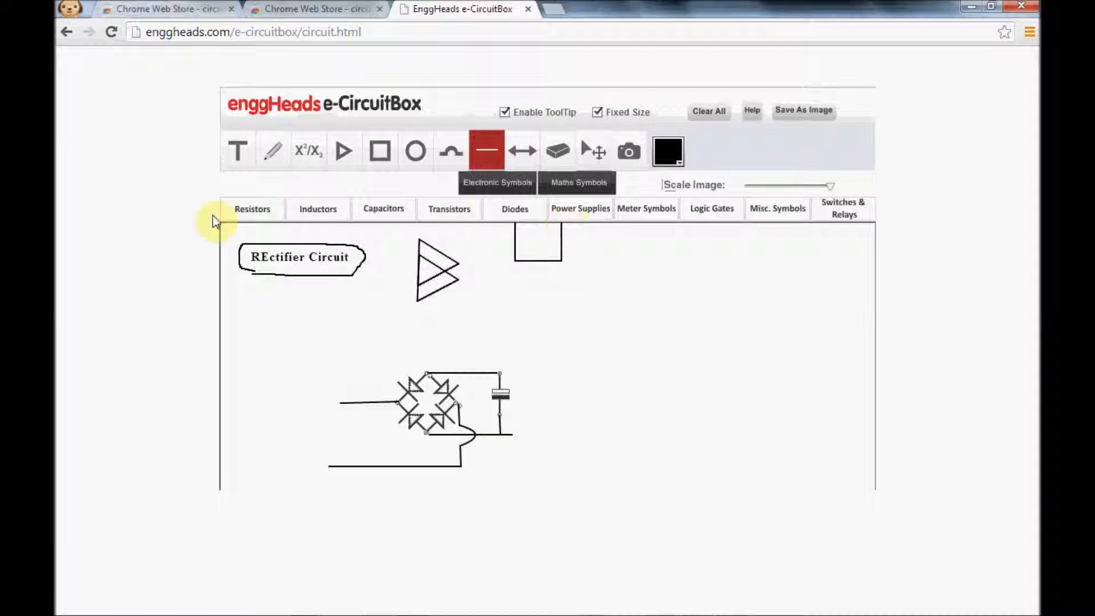
Place a potentiometer symbol to the right of the circuit and erase its duplicate.
click(253, 211)
click(254, 215)
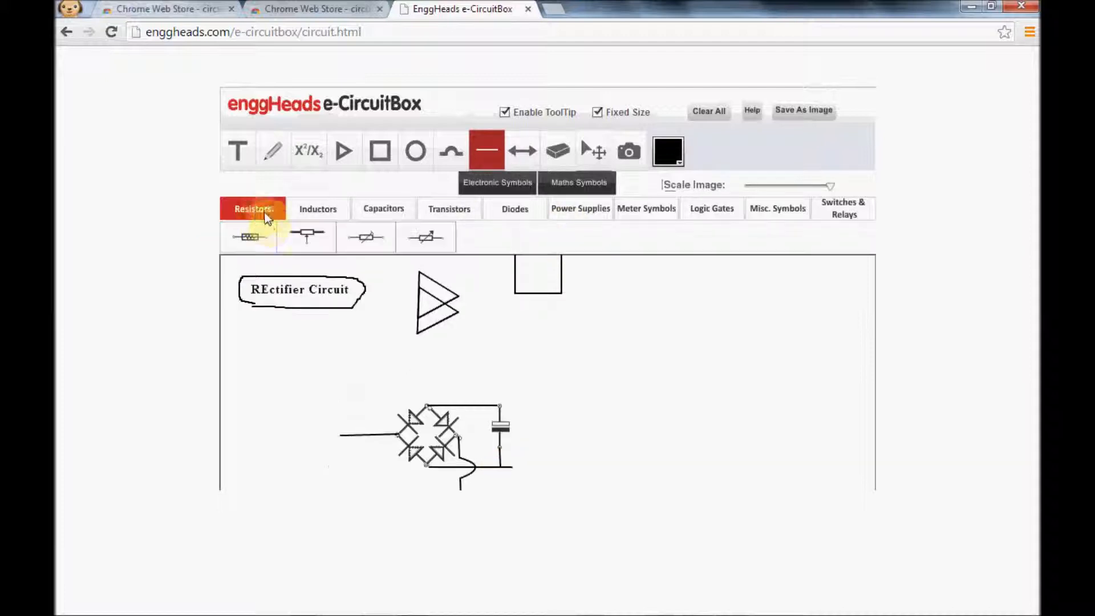
click(312, 241)
click(612, 355)
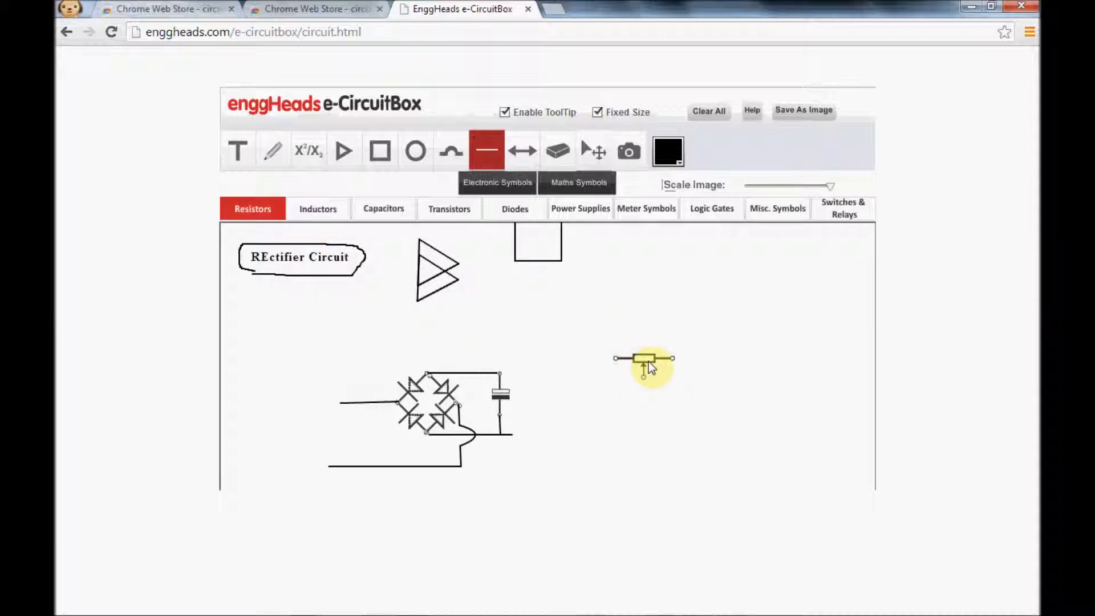
click(650, 364)
click(594, 151)
click(679, 369)
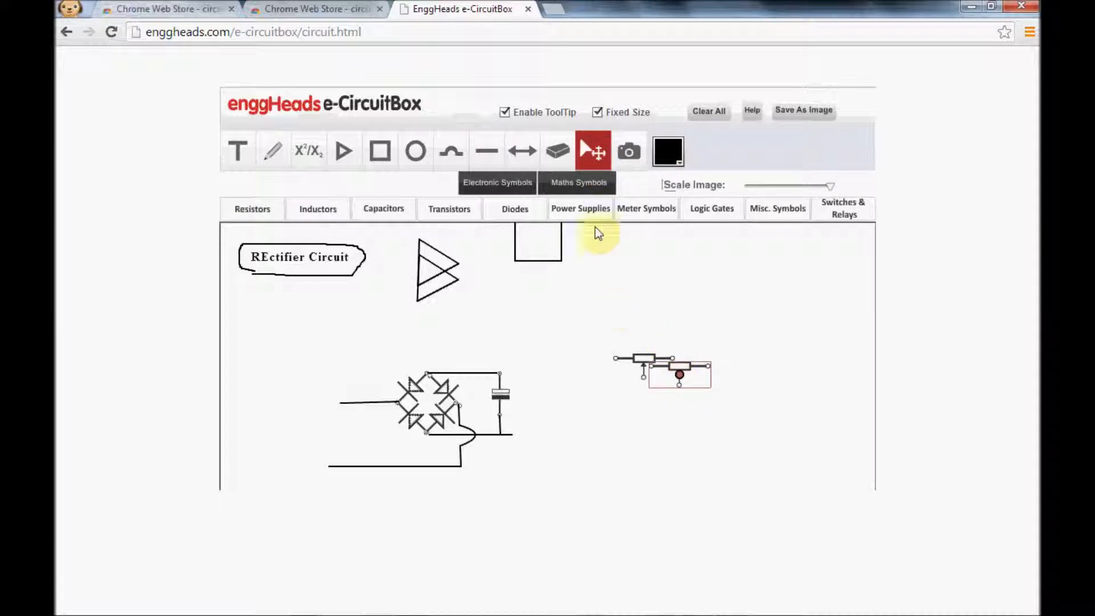
click(556, 153)
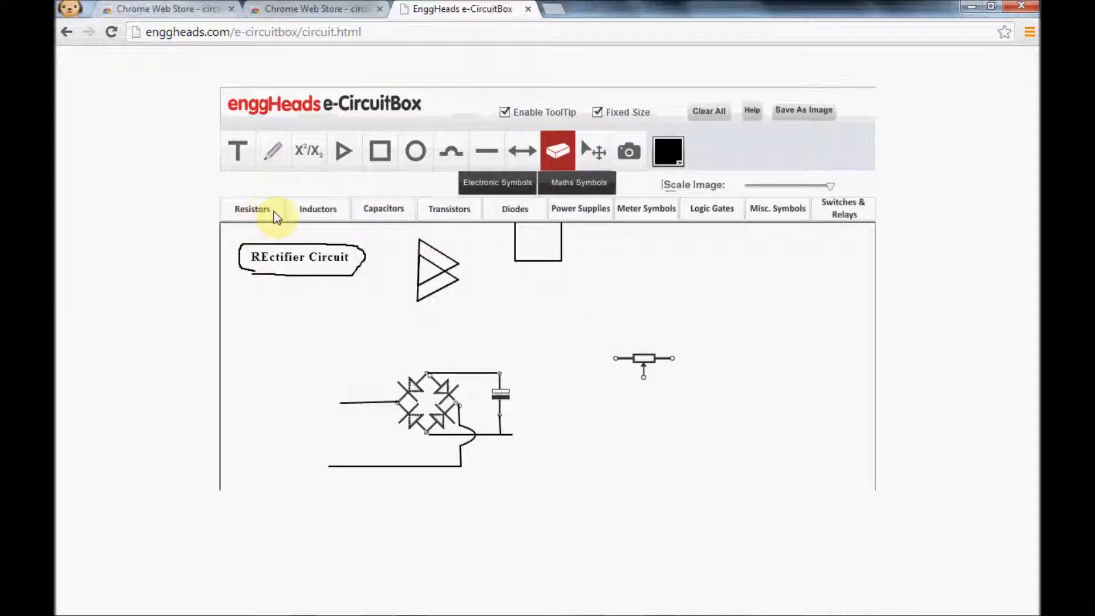
Look through the available resistor, inductor, capacitor, transistor and diode symbols.
click(256, 211)
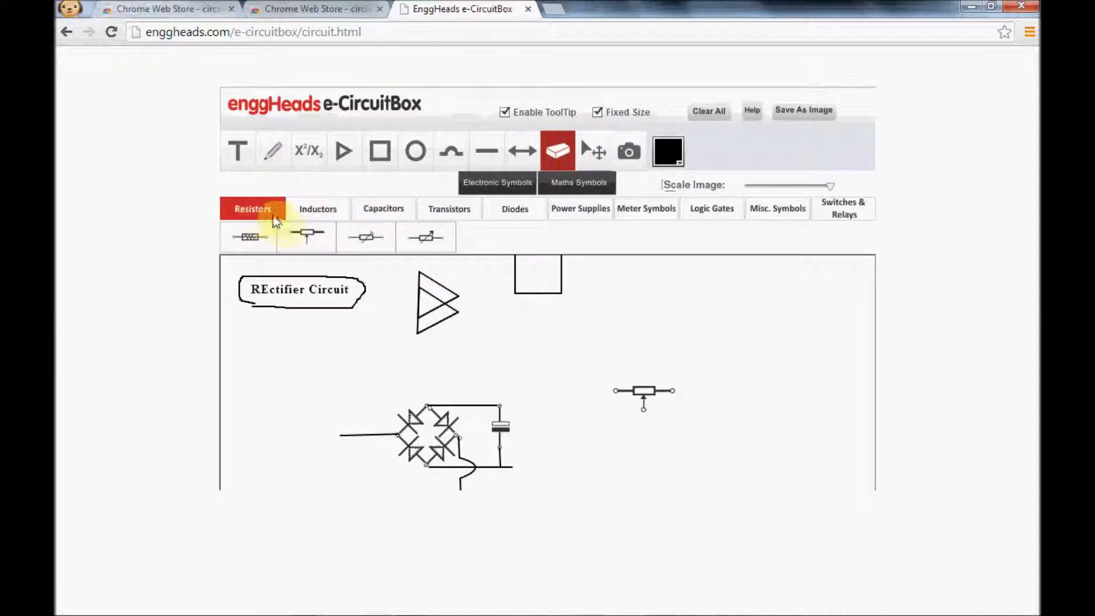
click(304, 213)
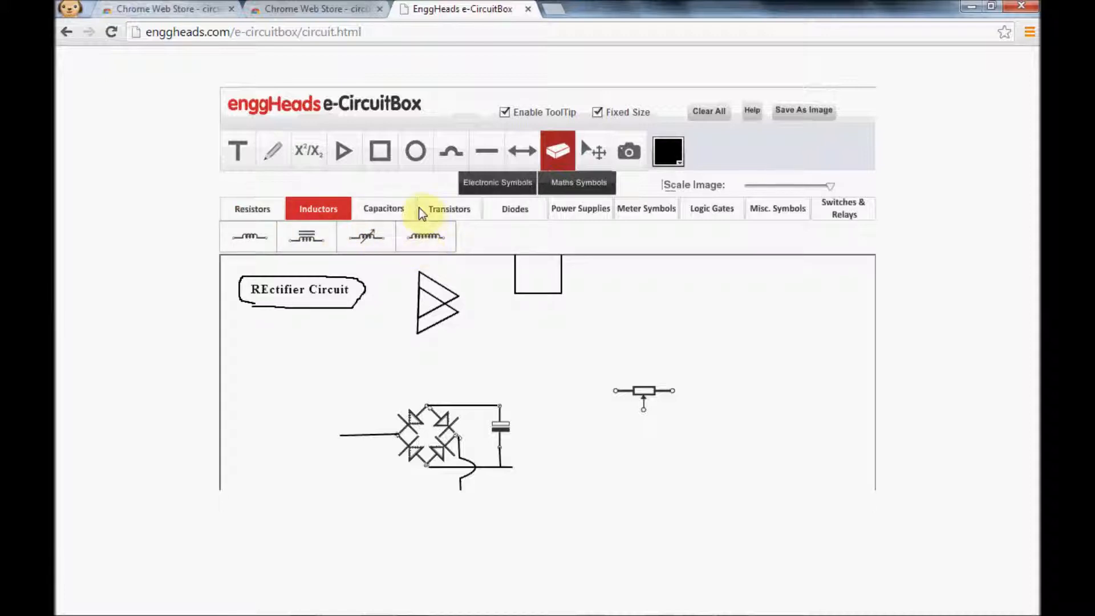
click(392, 210)
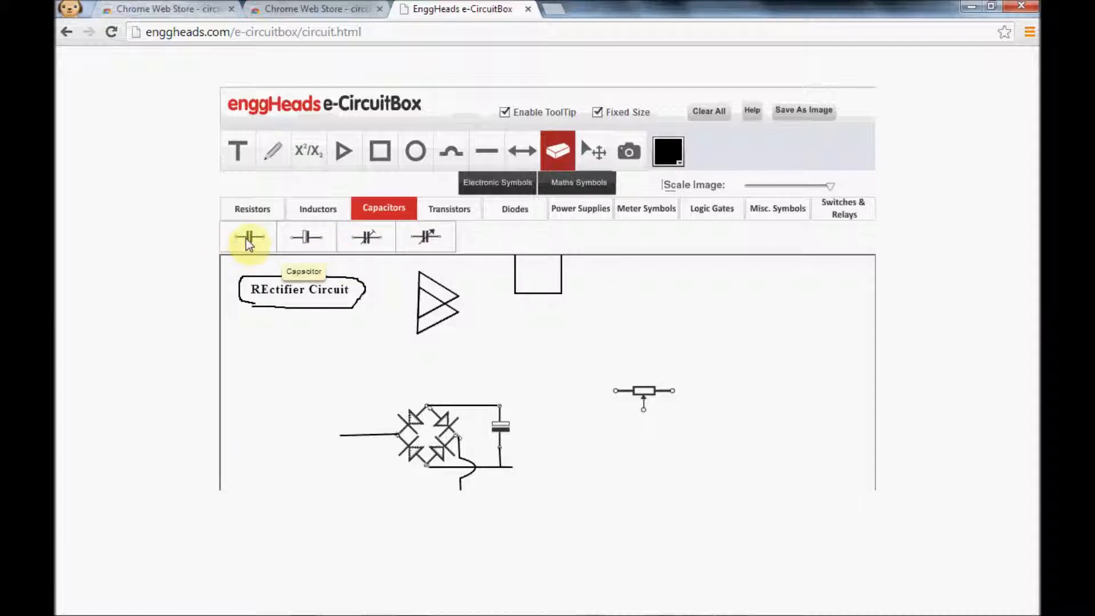
click(451, 210)
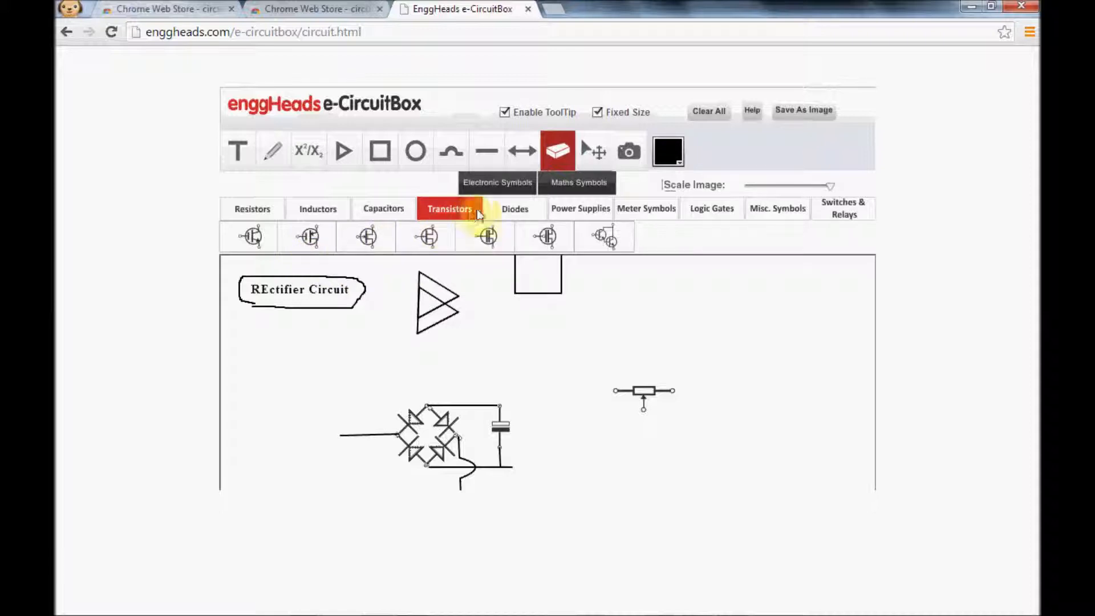
click(500, 211)
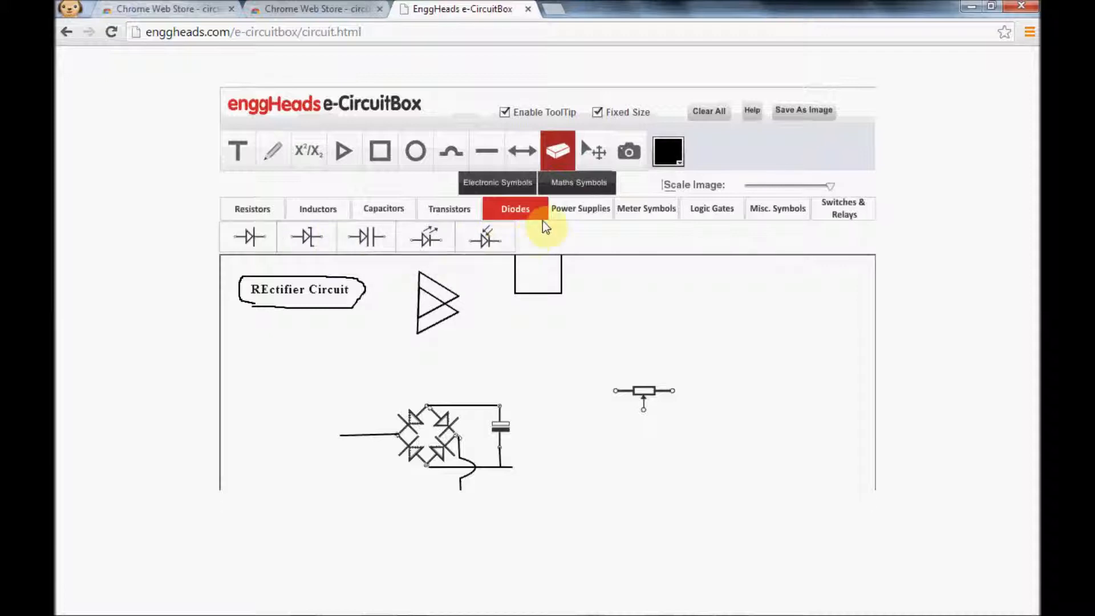
Place an AC source symbol between the two input wires at the lower left of the drawing and erase its duplicate.
click(571, 211)
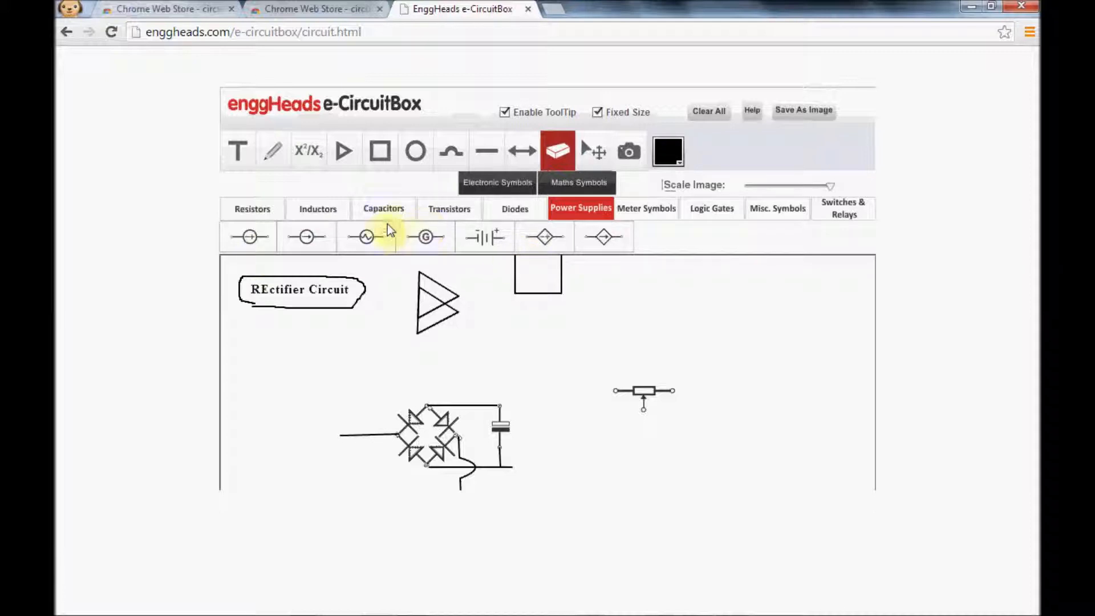
click(371, 236)
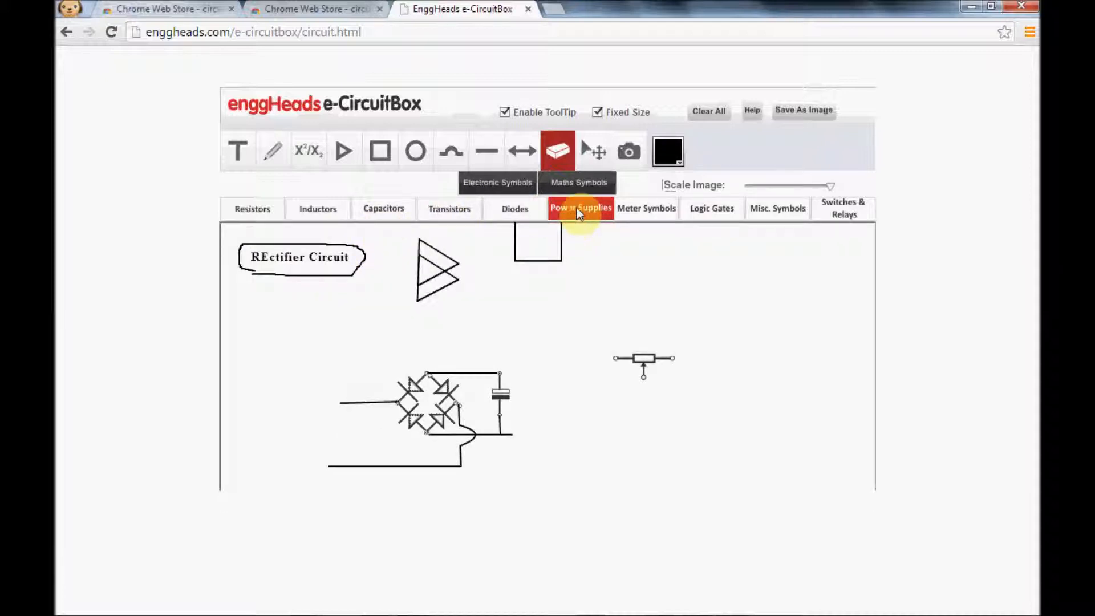
click(576, 207)
click(366, 237)
click(302, 435)
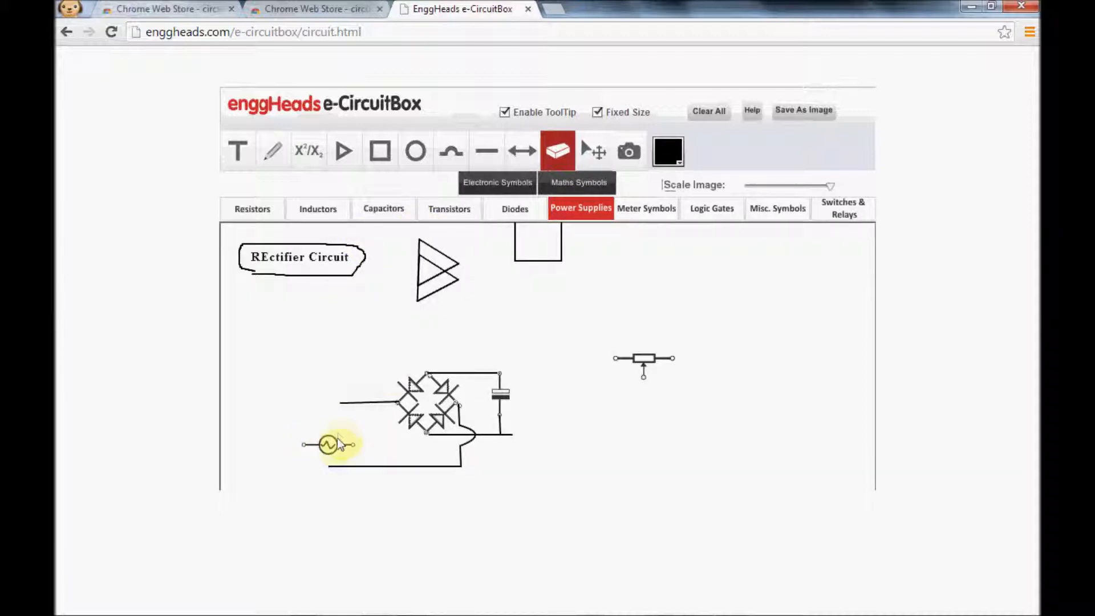
click(332, 452)
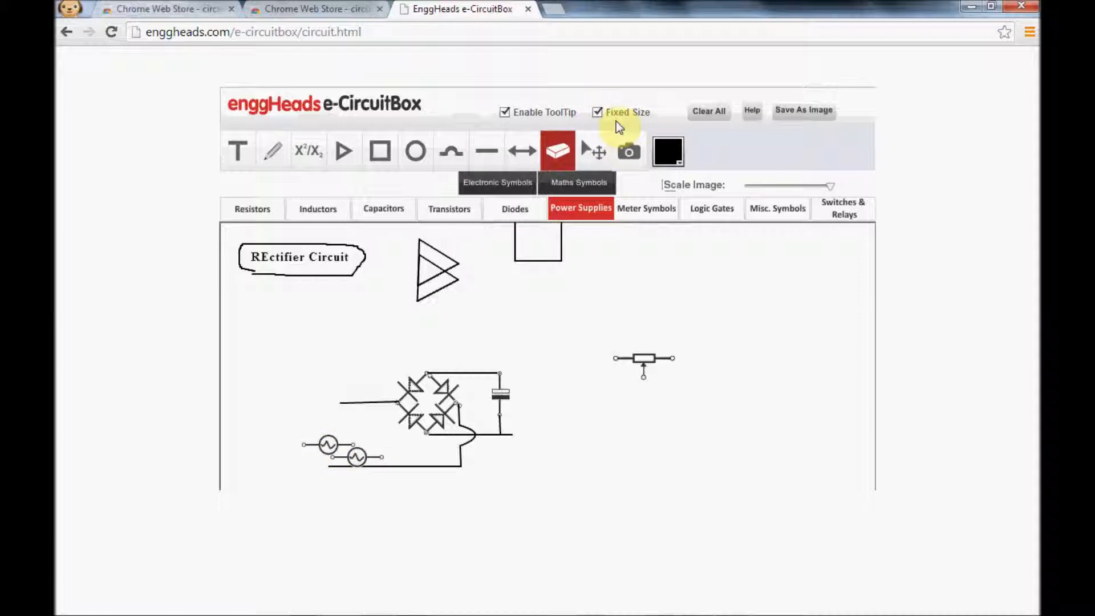
click(593, 159)
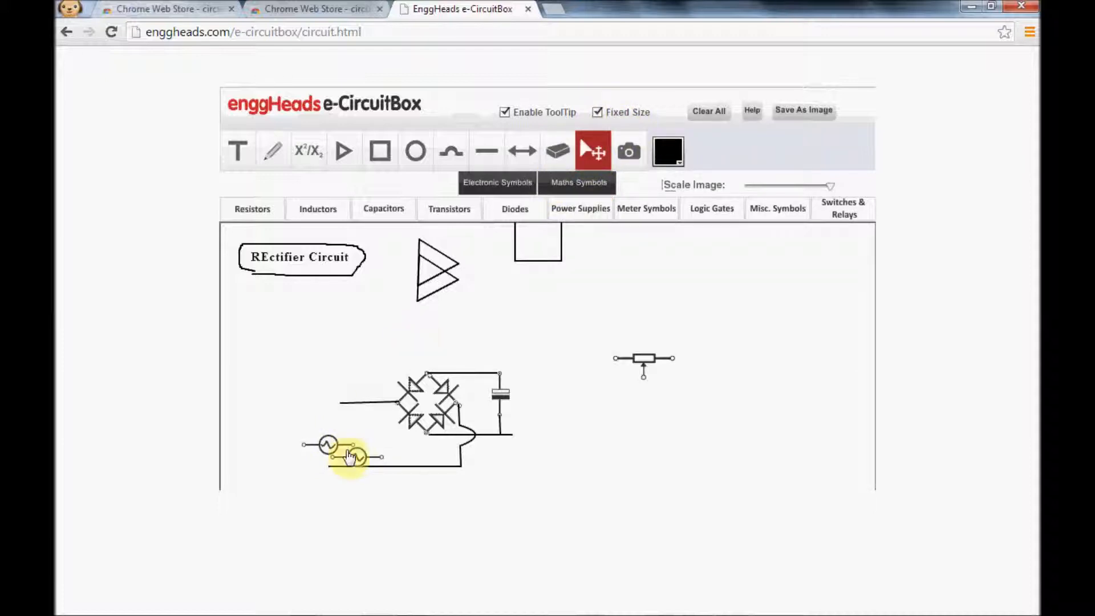
drag(354, 448, 298, 360)
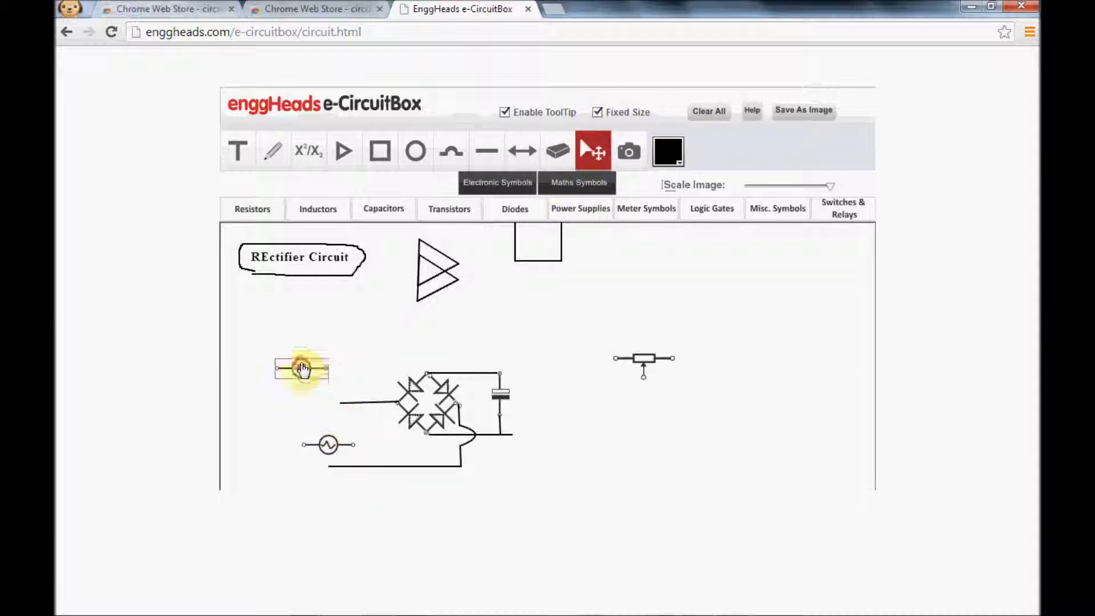
click(560, 155)
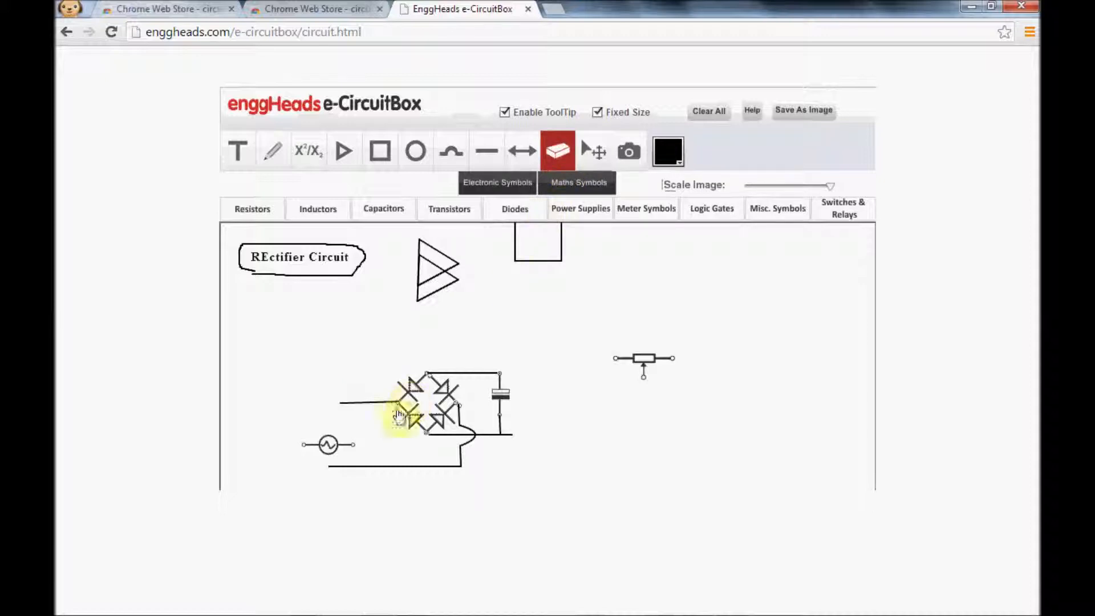
Rotate the AC source upright with its top end on the upper input wire and draw a thin wire from its lower end to the lower input wire.
drag(330, 448, 345, 433)
double_click(343, 430)
double_click(344, 433)
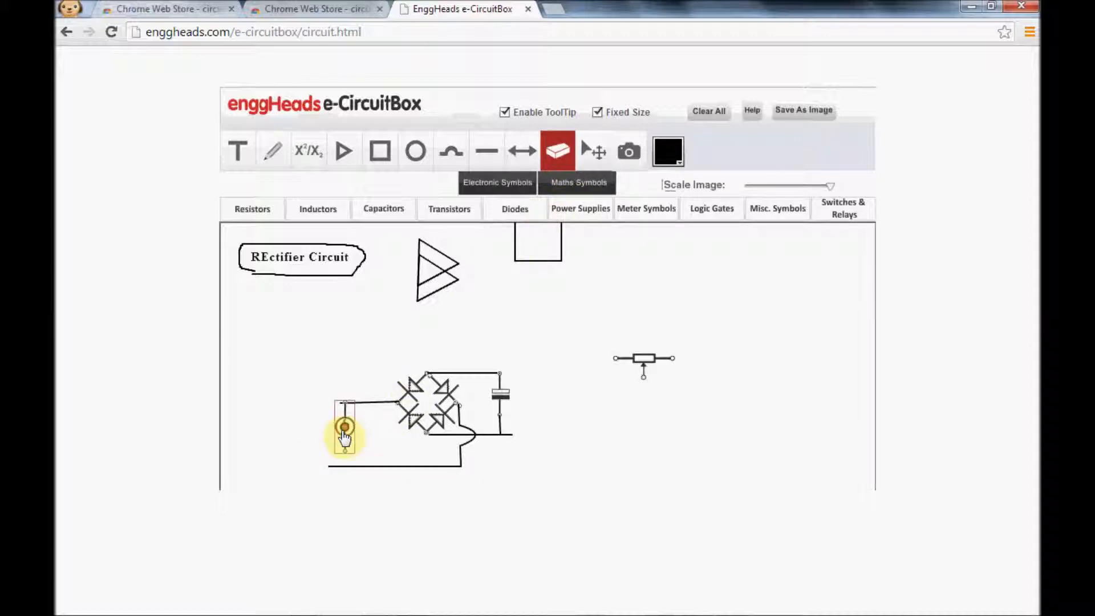
click(486, 153)
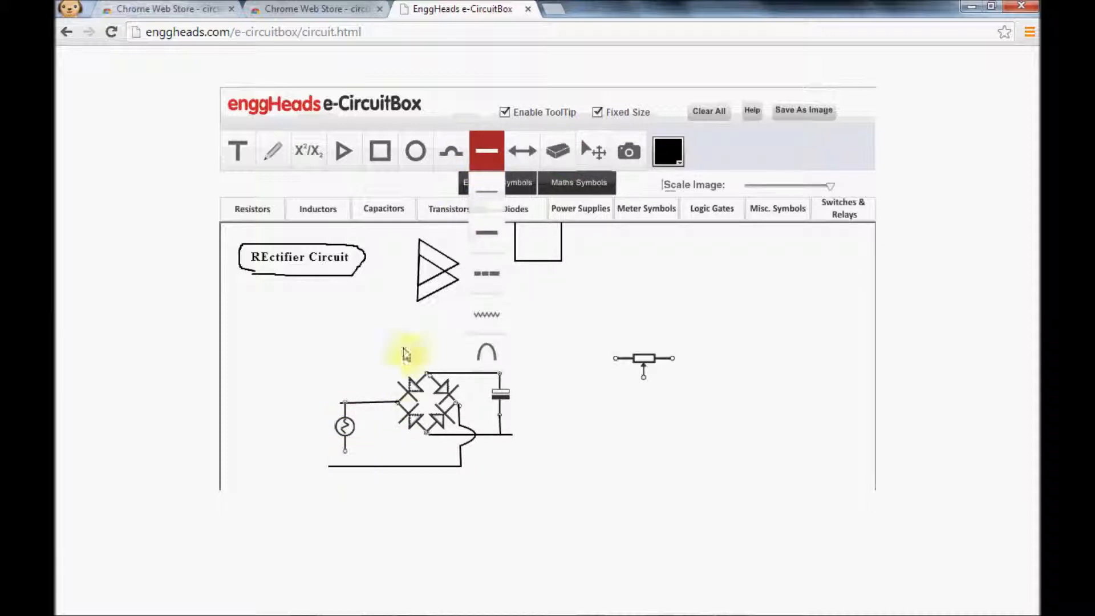
click(486, 194)
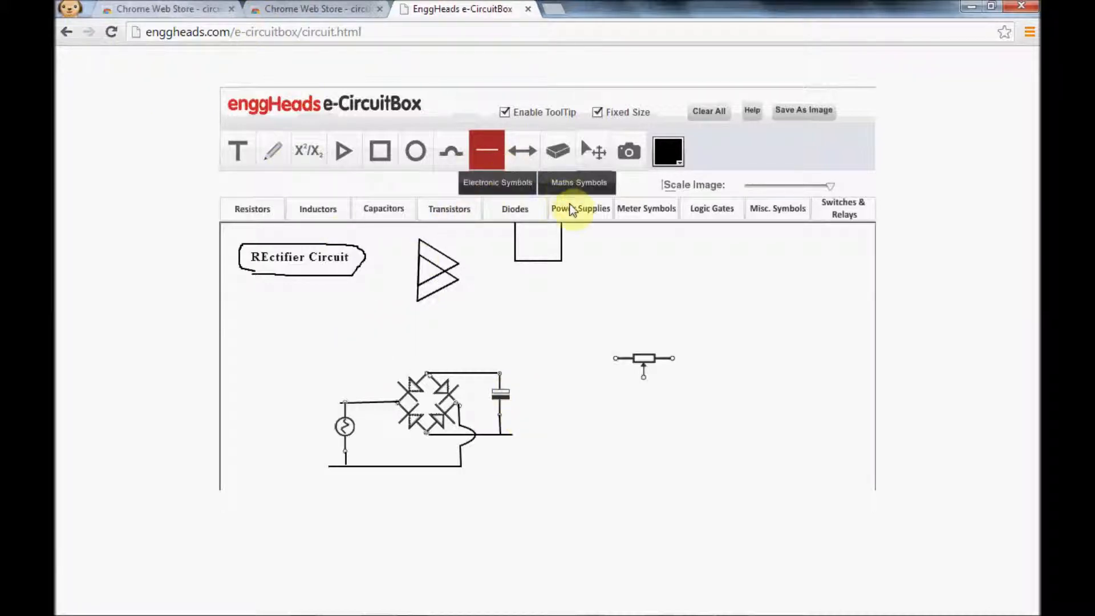
Place earth ground symbols in the empty area to the right of the circuit.
click(592, 218)
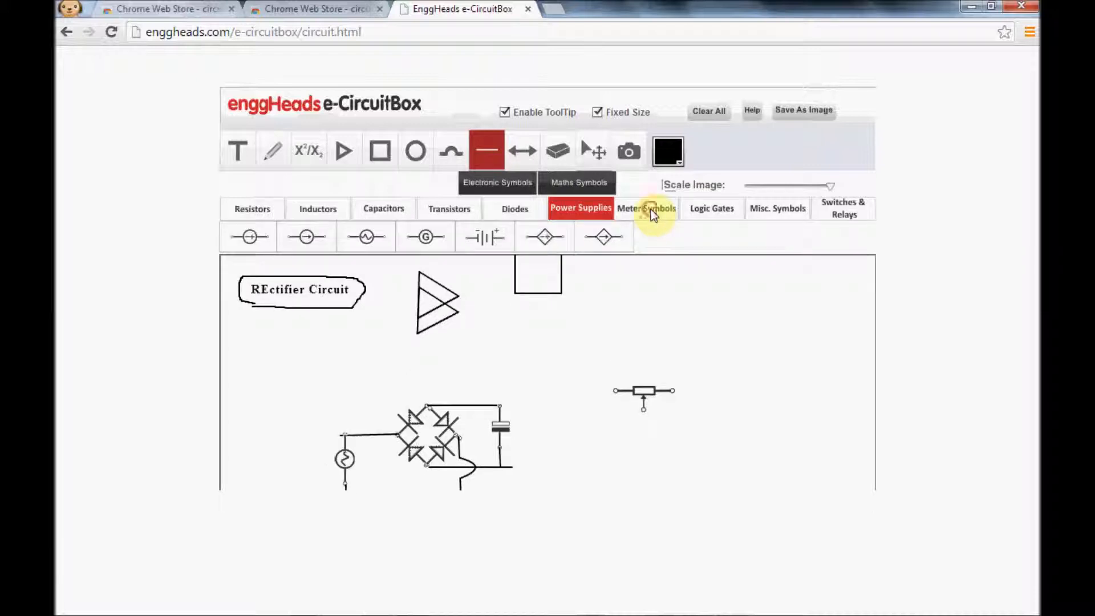
click(652, 209)
click(666, 235)
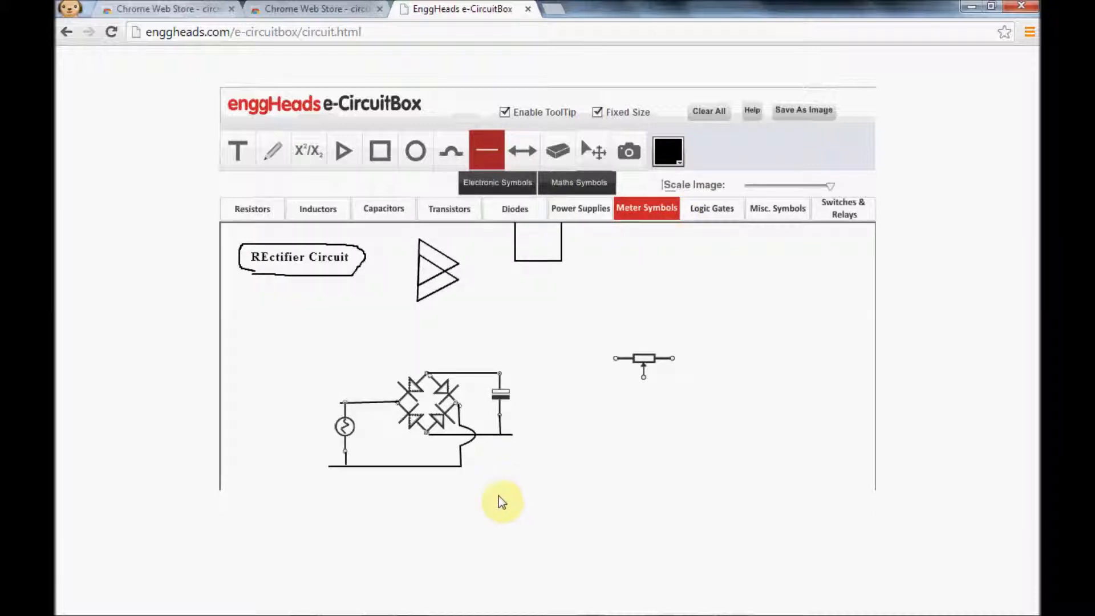
click(643, 211)
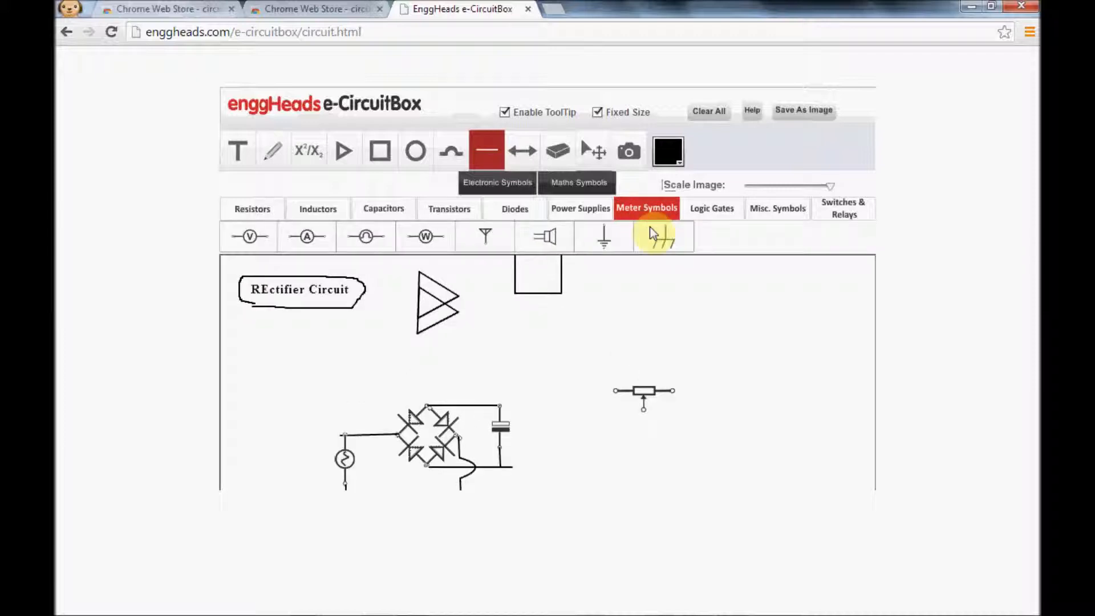
click(608, 244)
click(662, 238)
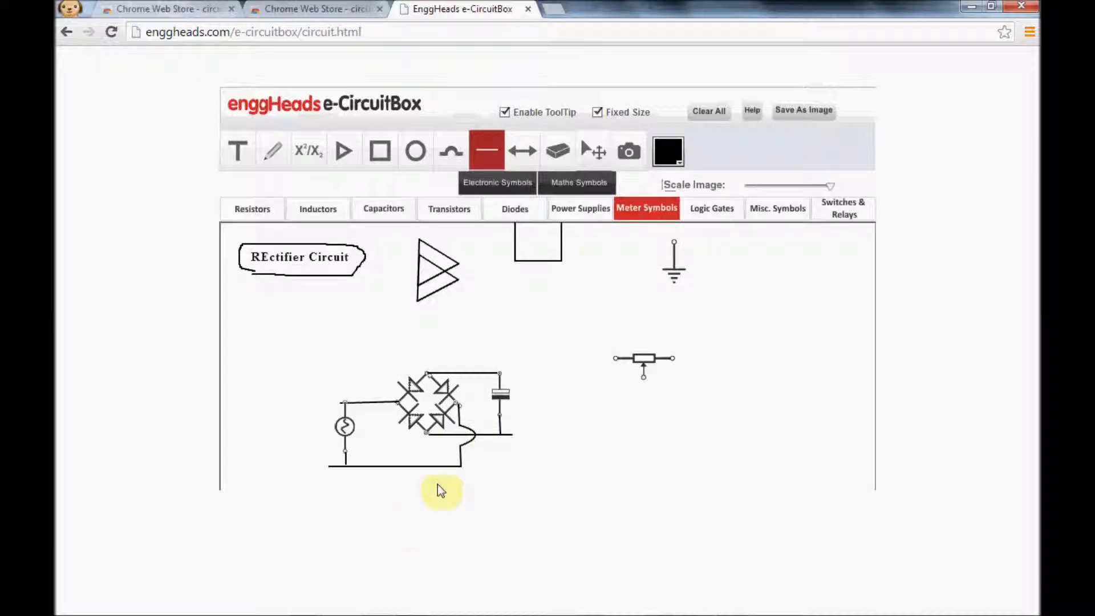
click(678, 269)
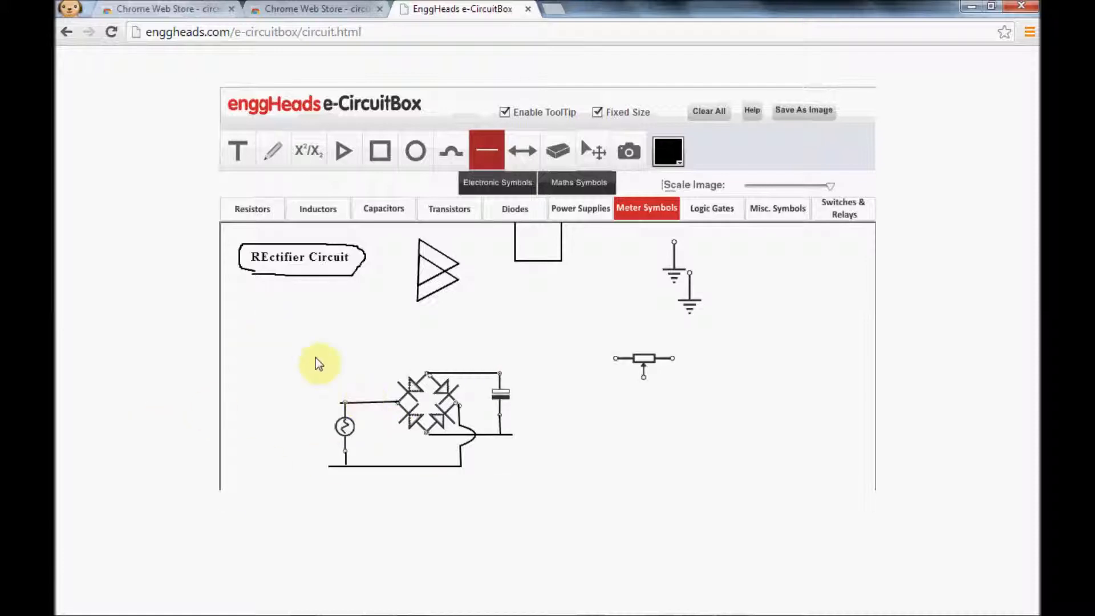
key(super)
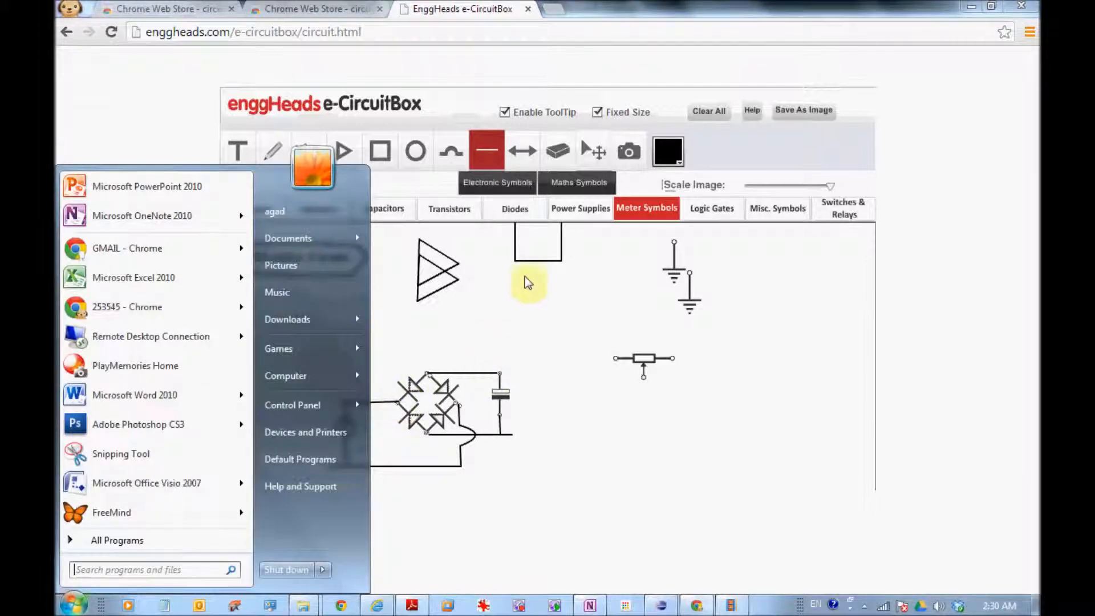
click(556, 337)
Erase the rectangle at the upper edge of the drawing area.
click(591, 178)
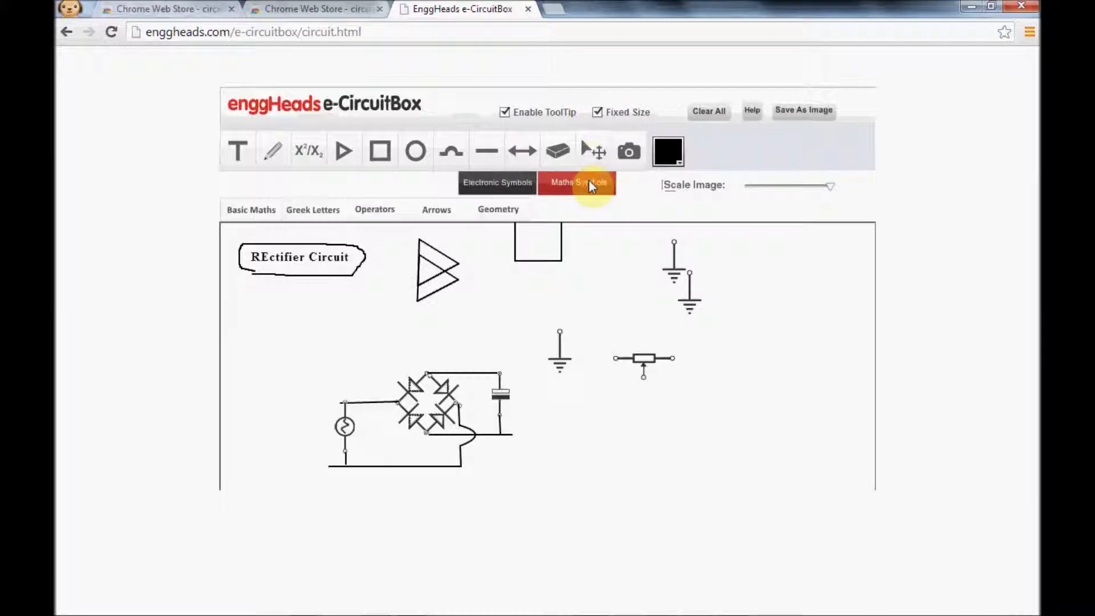
click(592, 151)
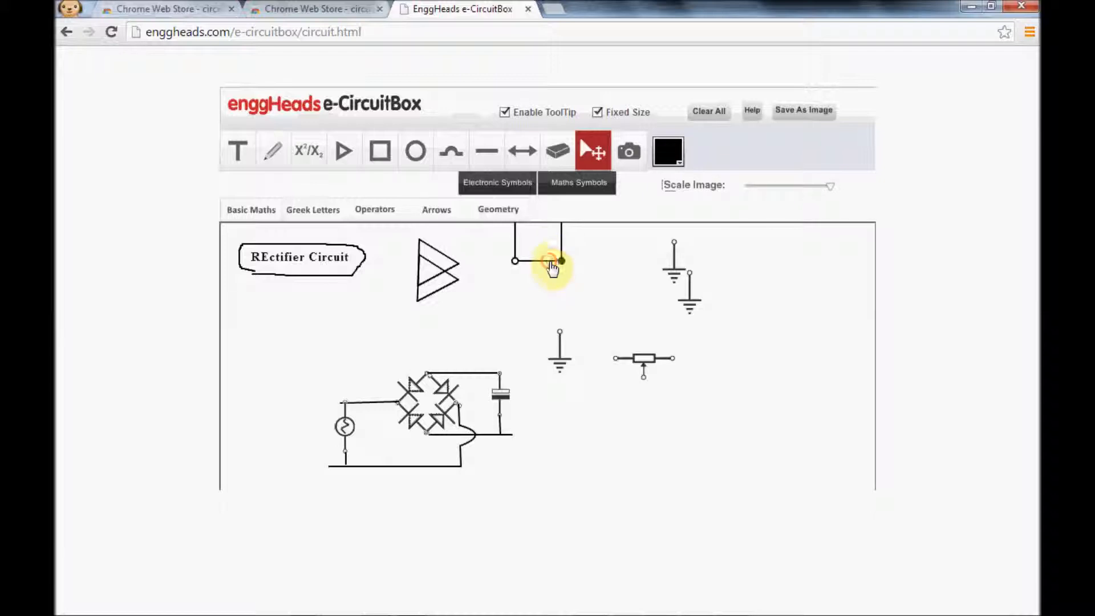
click(556, 157)
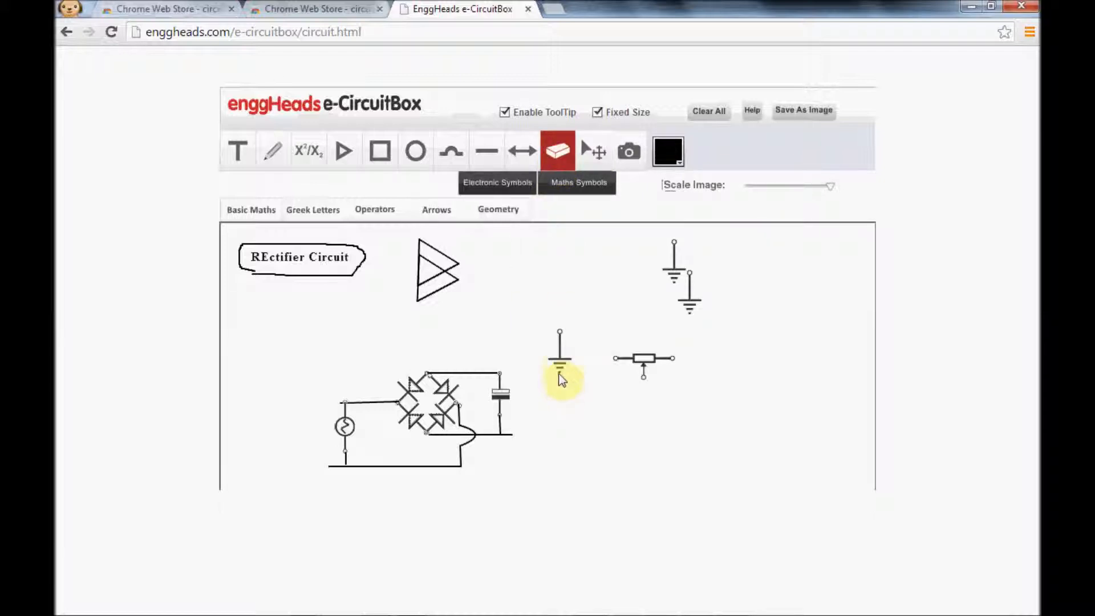
Attach the ground symbol nearest the capacitor upright to the lower input wire, with its ground bars pointing down.
click(562, 363)
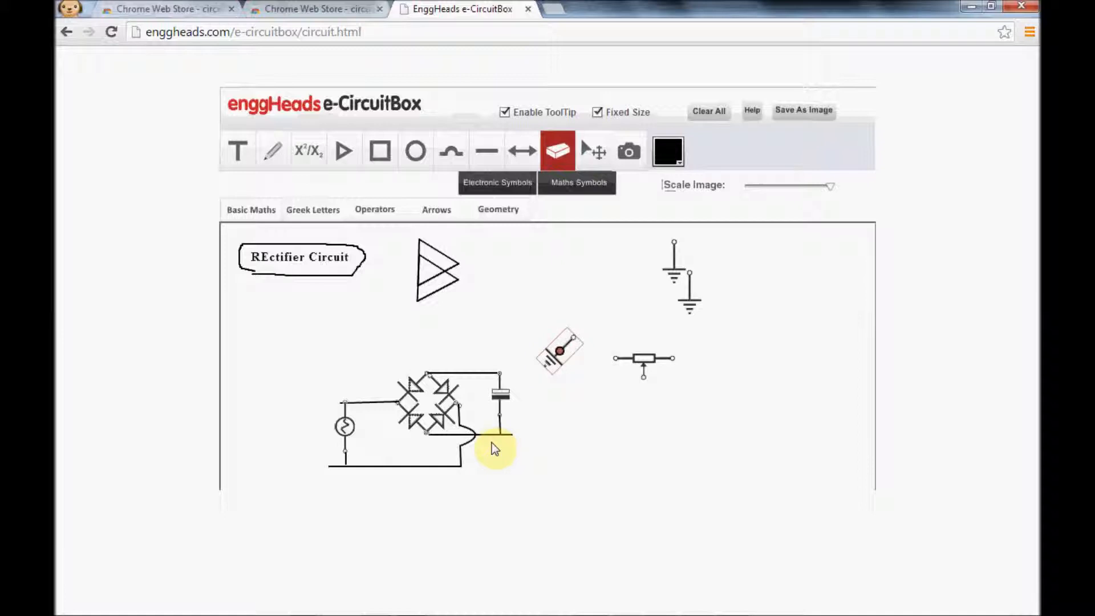
click(563, 353)
click(562, 353)
click(563, 353)
click(562, 353)
click(563, 353)
click(563, 353)
click(563, 353)
drag(563, 355, 429, 490)
click(429, 489)
click(429, 488)
click(429, 489)
click(429, 489)
click(429, 489)
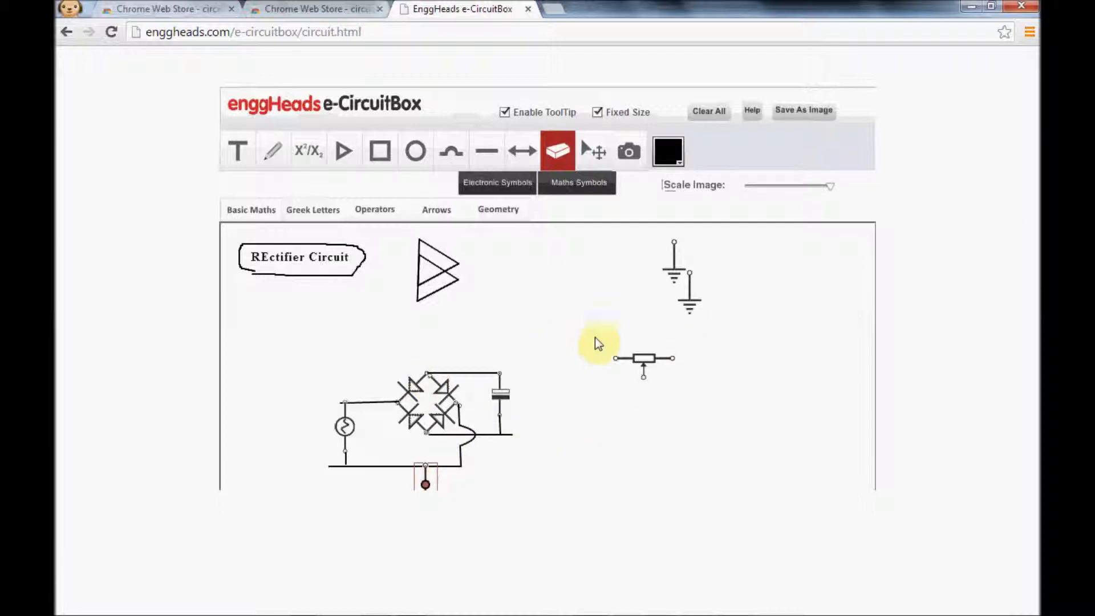
Erase the two spare ground symbols above the potentiometer.
click(675, 275)
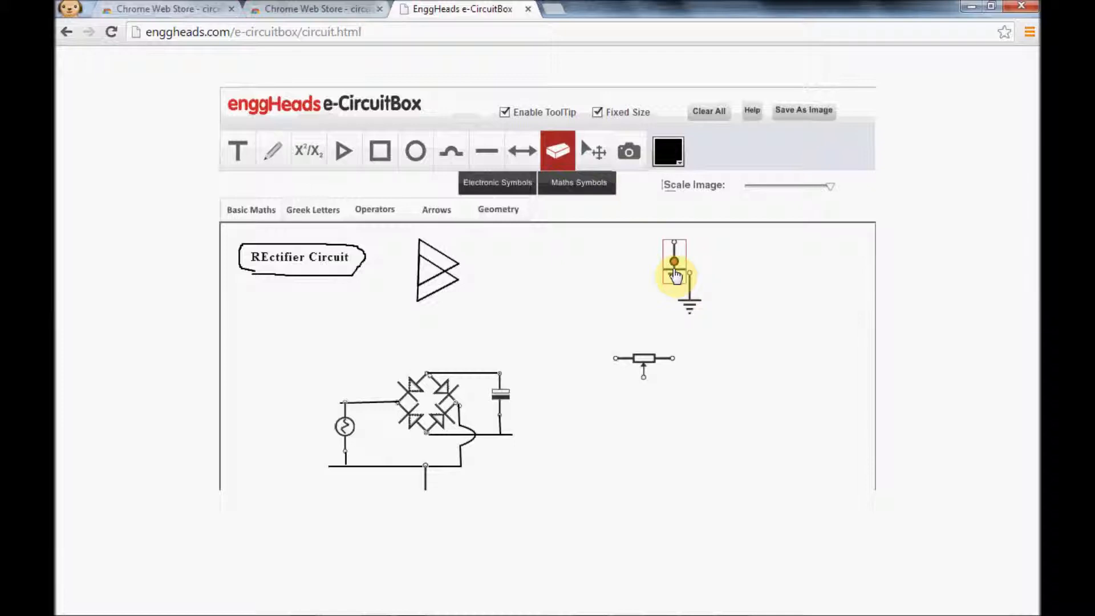
click(554, 152)
click(687, 300)
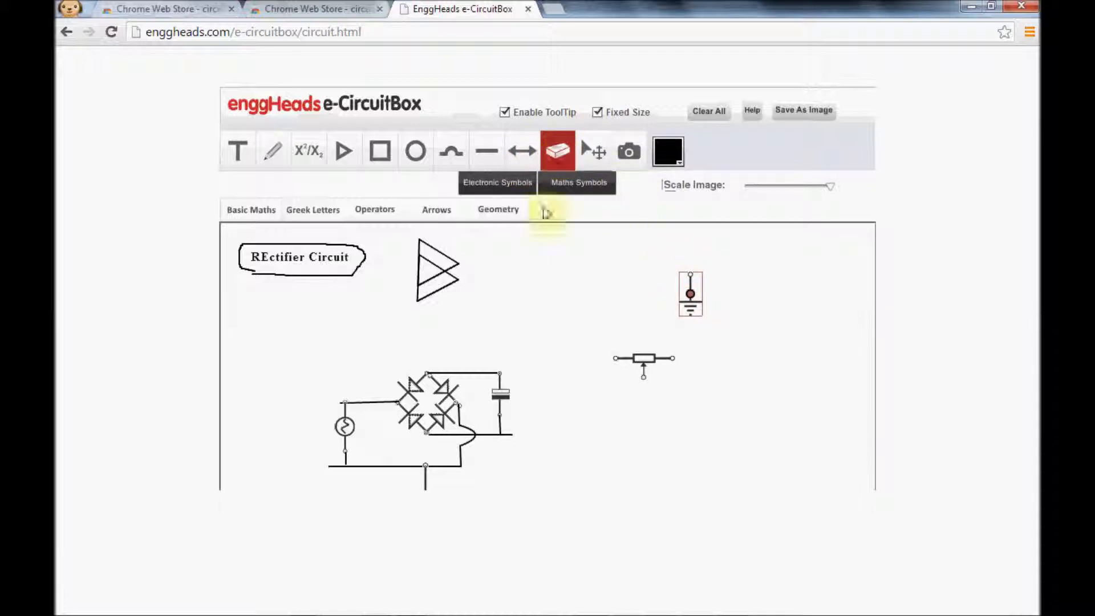
Erase the two overlapping triangles and the unused potentiometer, leaving only the titled rectifier circuit.
click(440, 247)
click(562, 153)
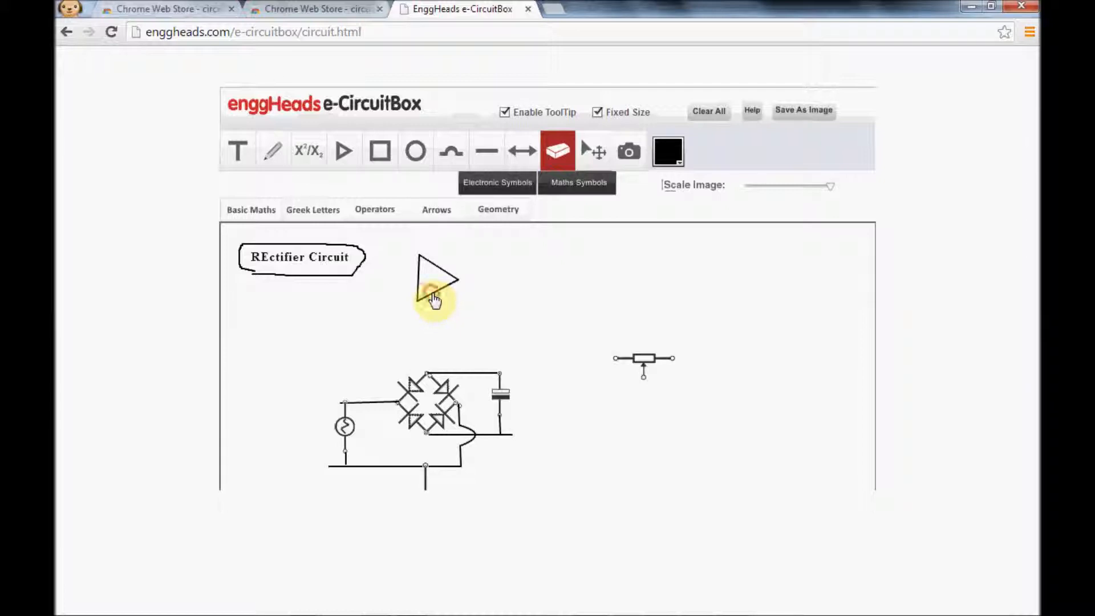
click(557, 151)
click(662, 364)
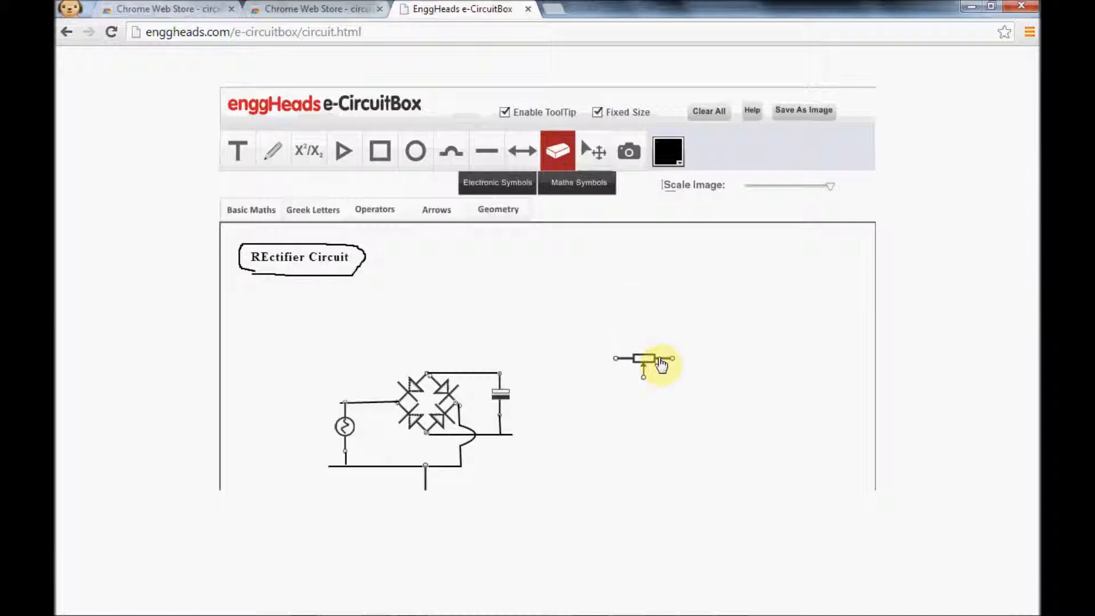
click(570, 158)
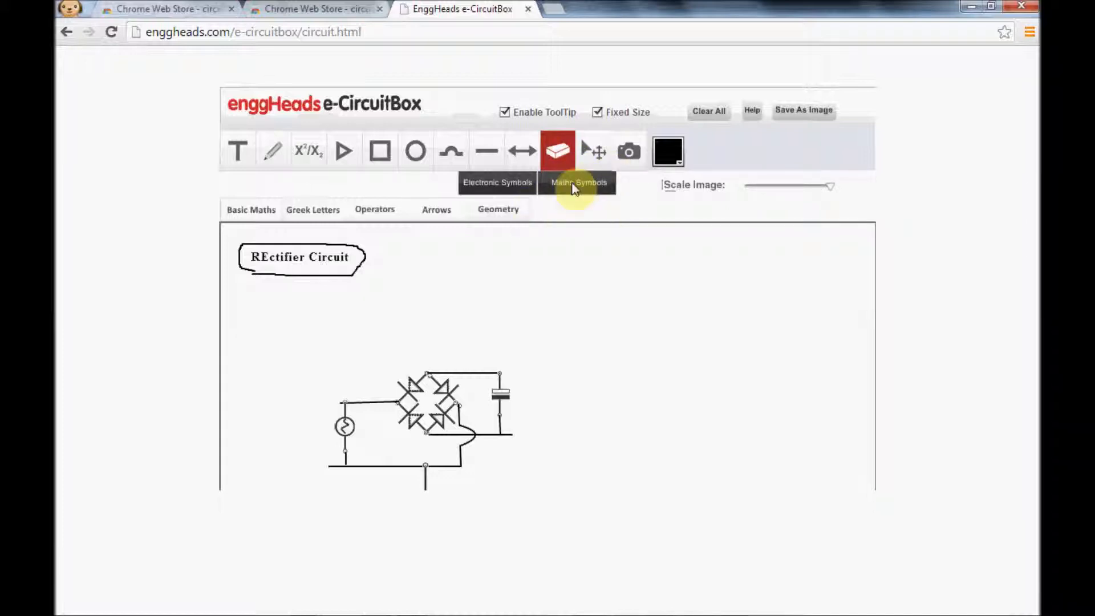
Examine the maths symbol sets: basic maths, Greek letters, operators, arrows and geometry.
click(574, 188)
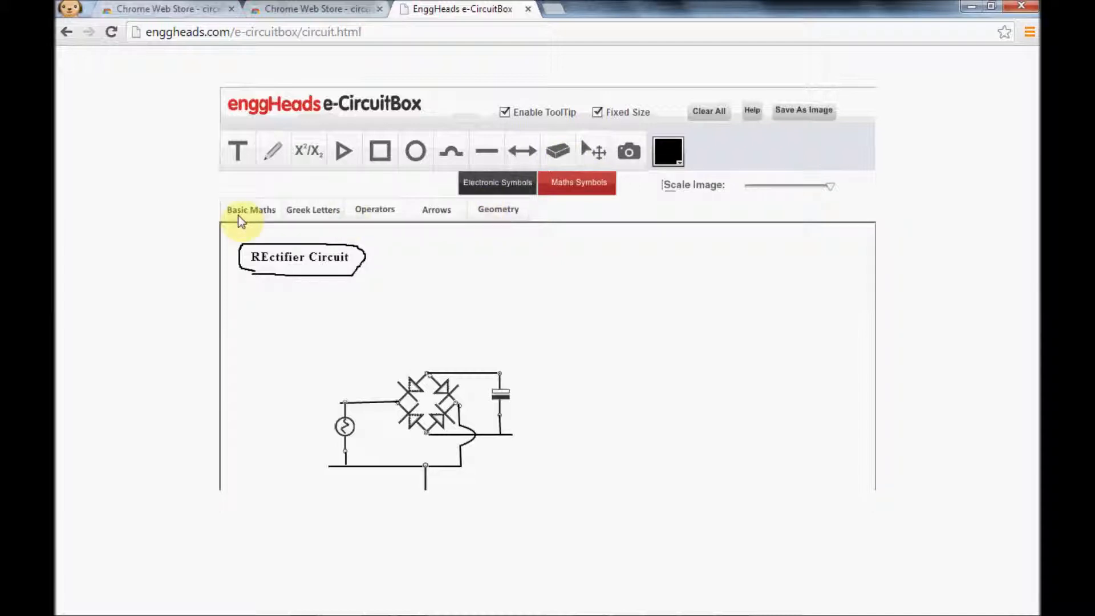
click(252, 212)
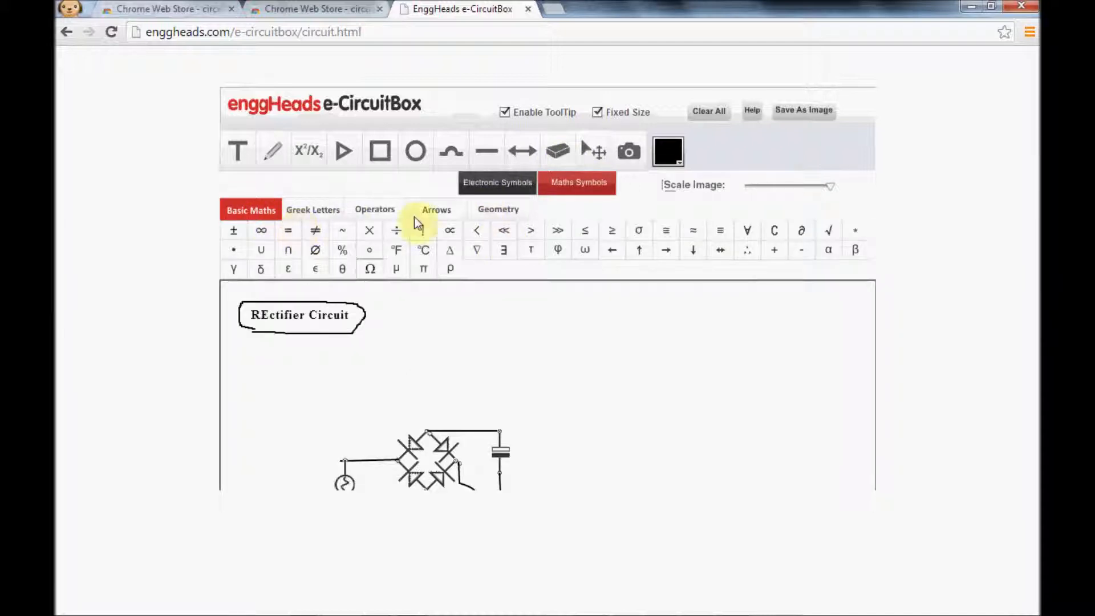
click(329, 211)
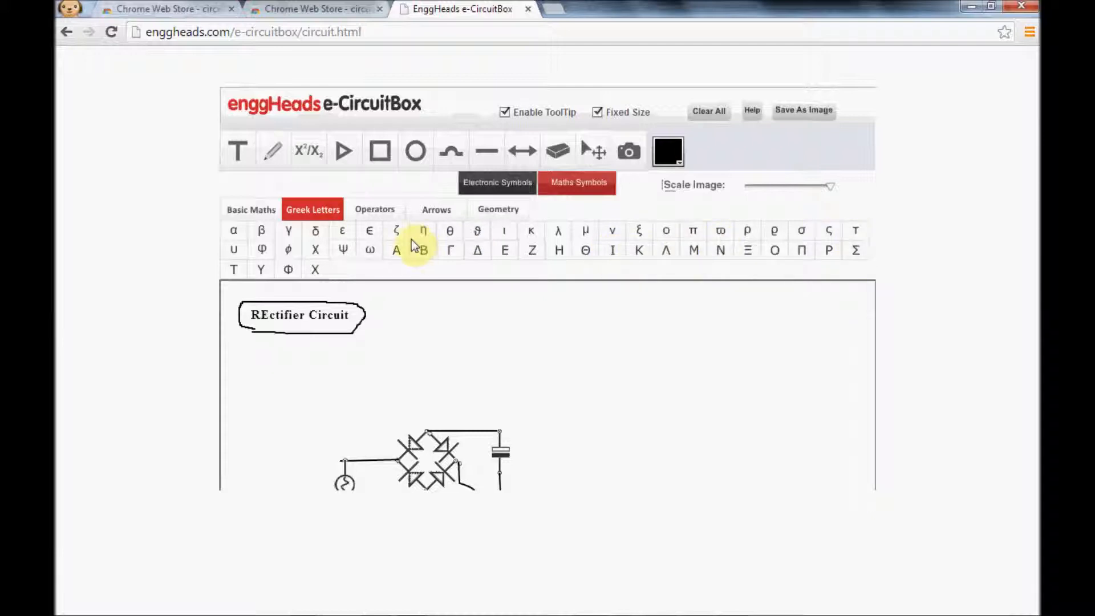
click(375, 210)
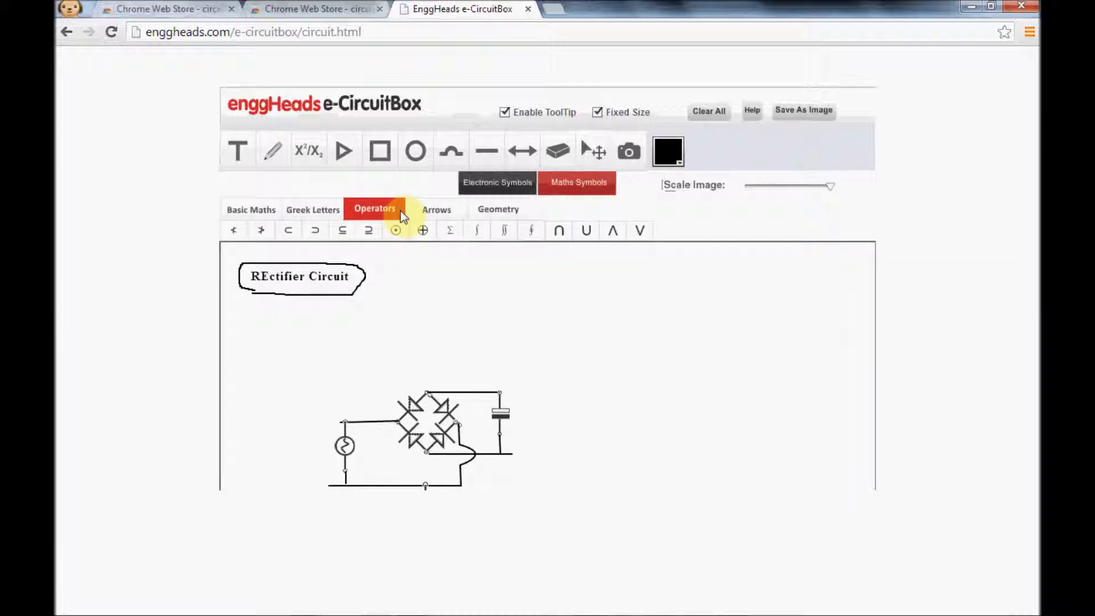
click(438, 210)
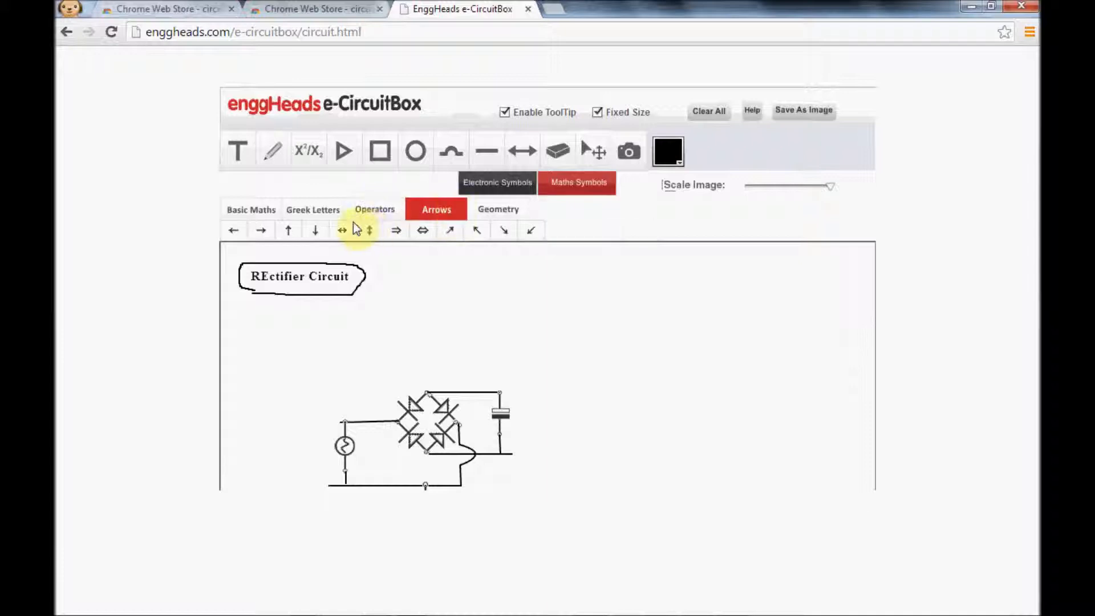
click(493, 211)
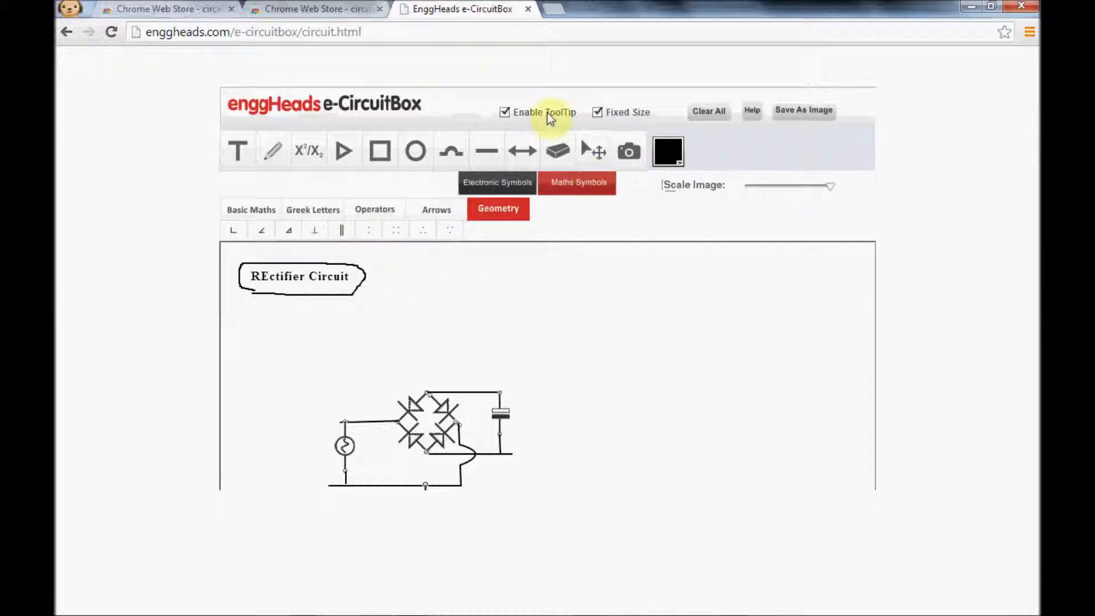
click(633, 154)
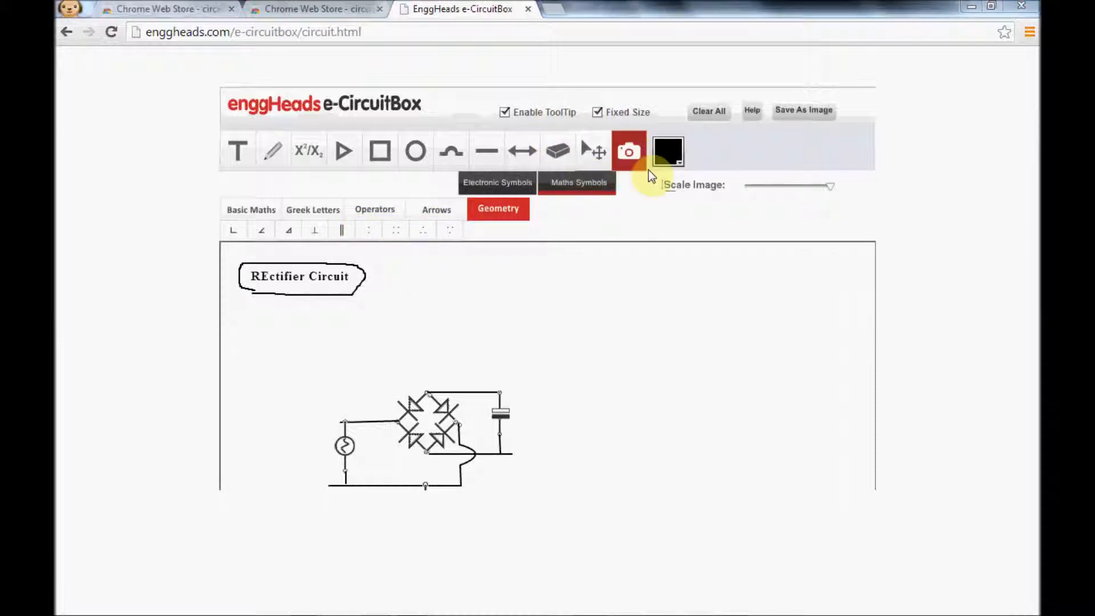
text(s)
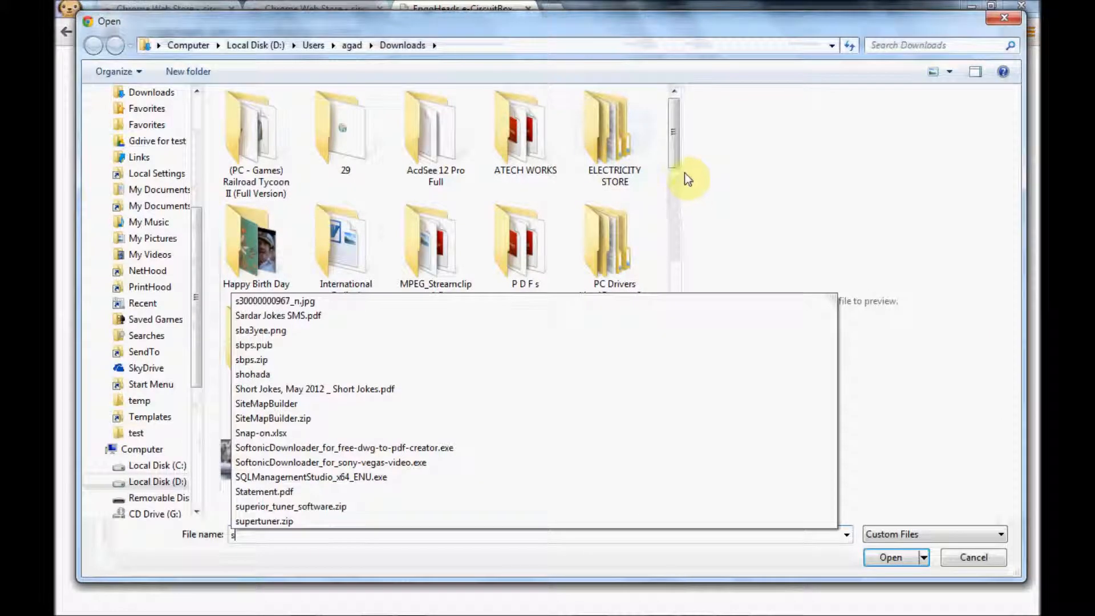
drag(676, 162, 648, 61)
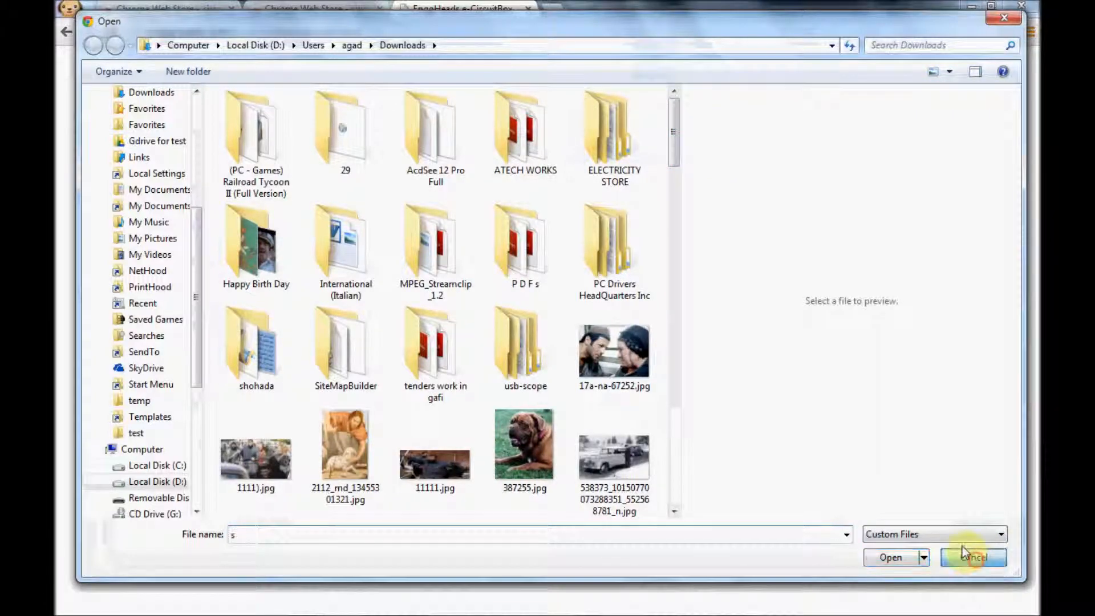
click(974, 559)
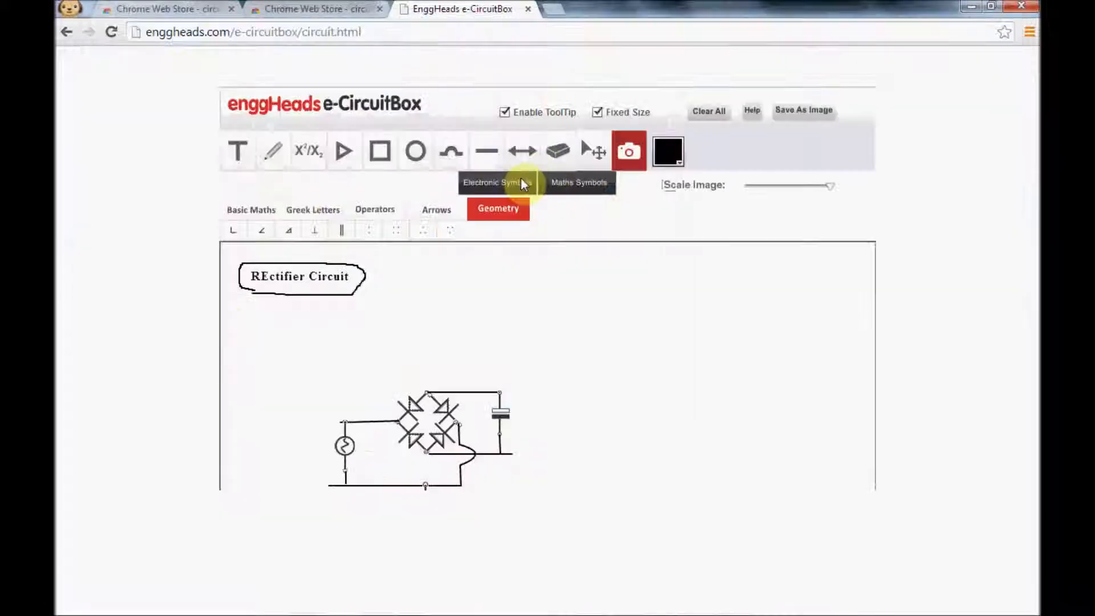
Set the drawing colour to blue and place two overlapping dashed circles around the AC source and its upper wire.
click(680, 160)
click(682, 222)
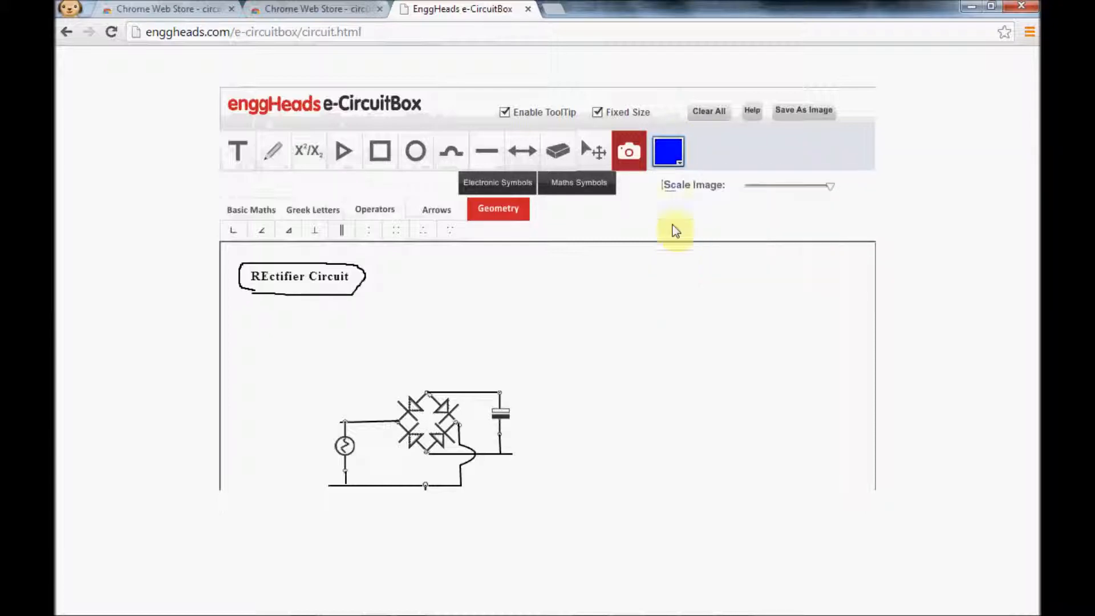
click(417, 158)
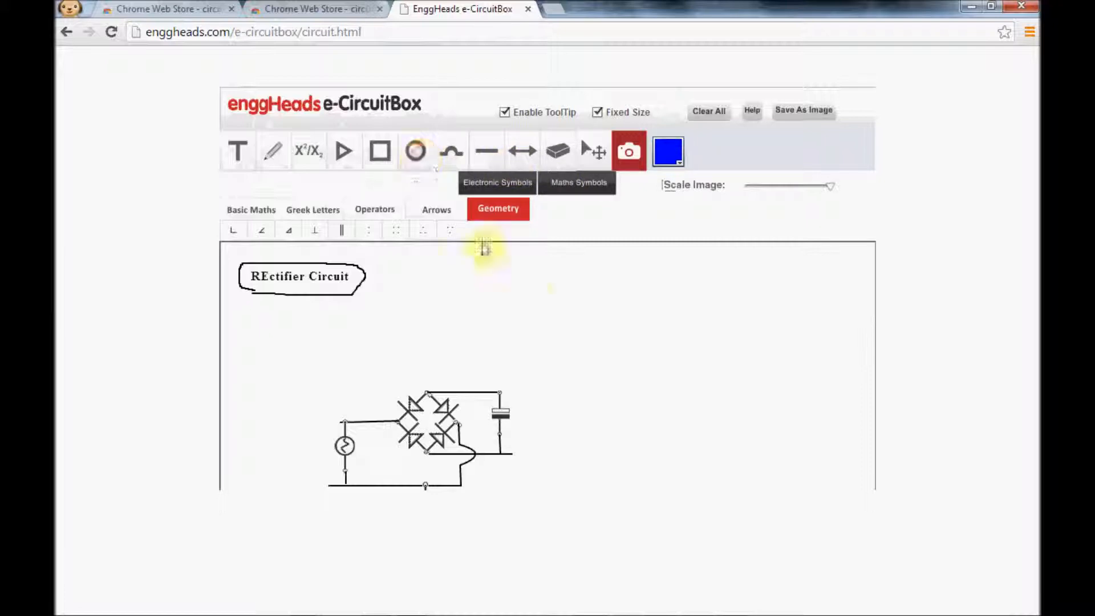
click(416, 234)
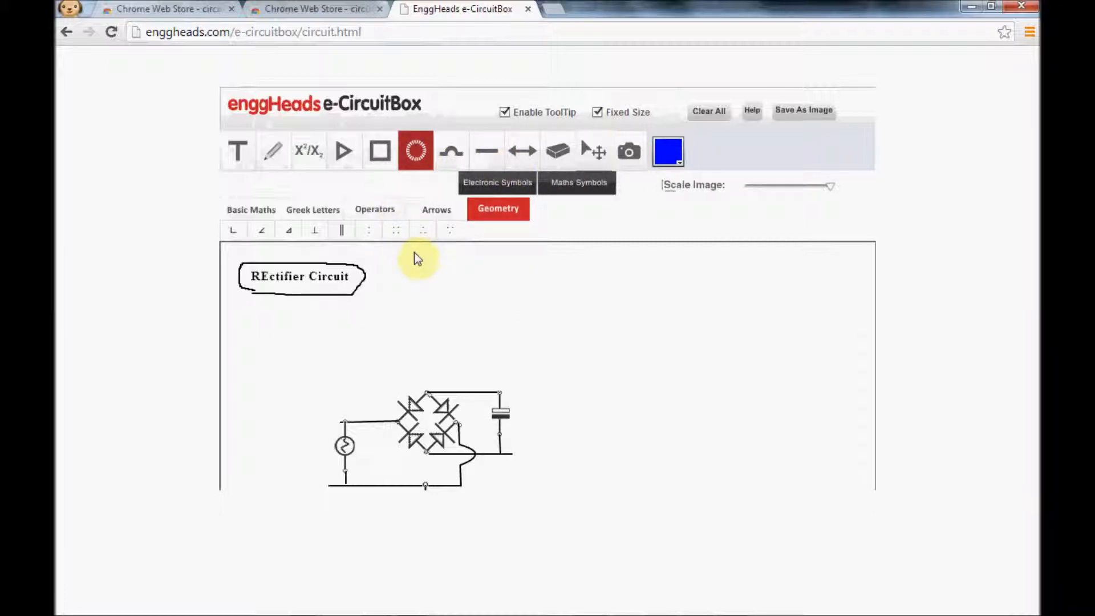
click(325, 345)
click(504, 483)
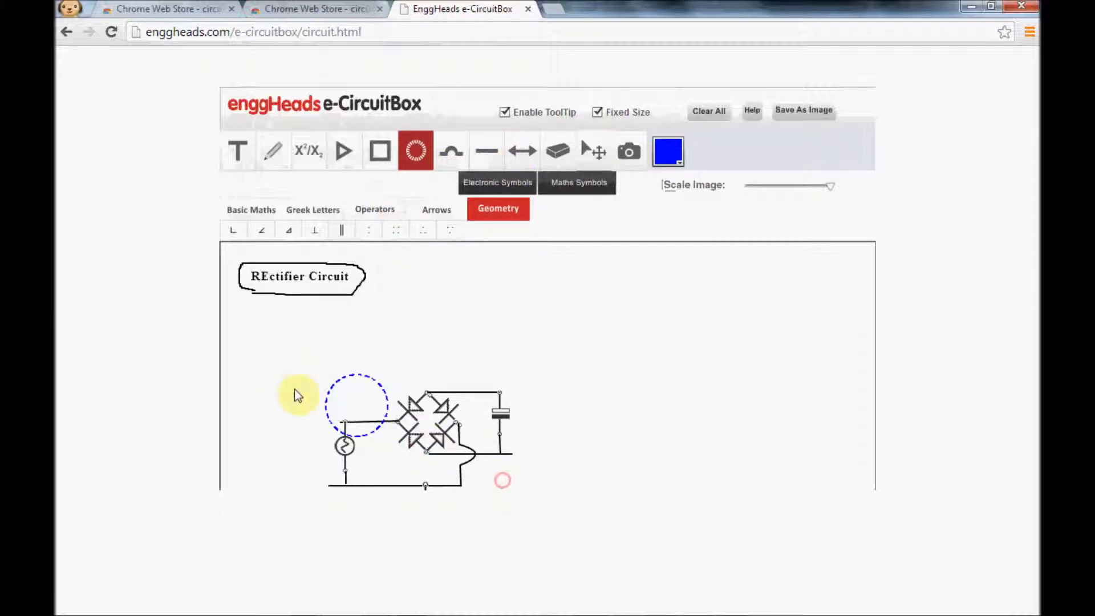
click(338, 381)
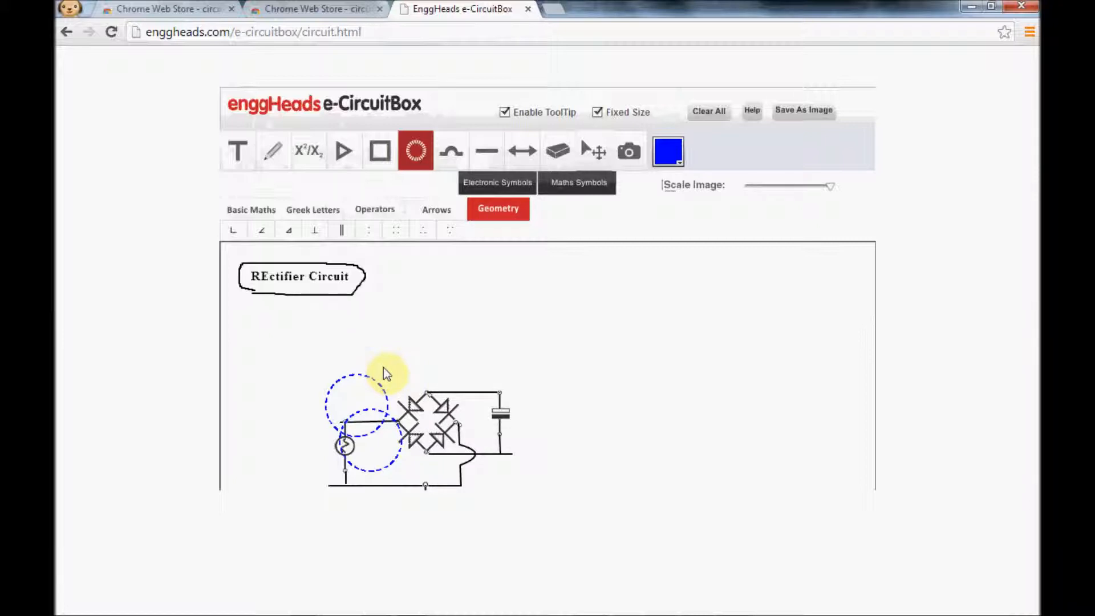
Capture a screen clipping of the rectifier circuit together with the two blue circles.
drag(293, 344, 552, 494)
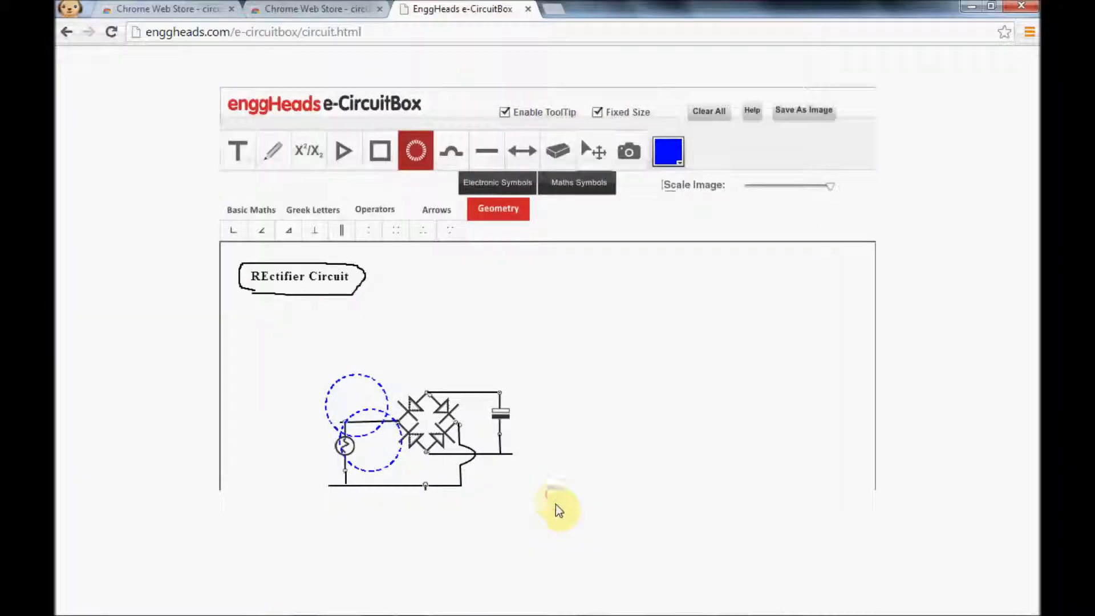
mouse_move(599, 604)
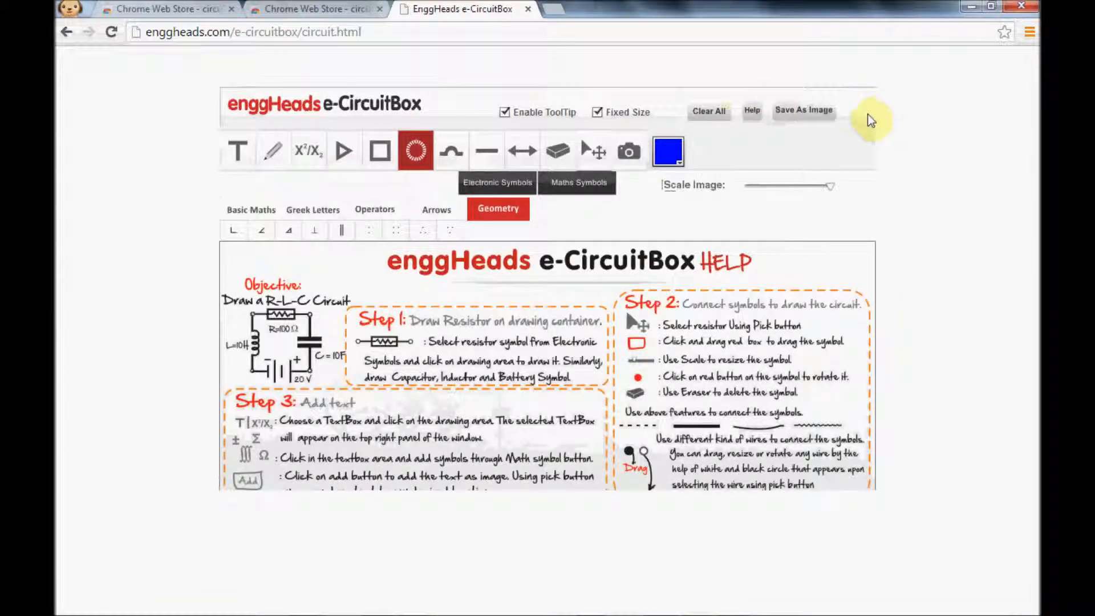
View the e-CircuitBox help page with its drawing instructions and close it again.
click(744, 112)
click(760, 111)
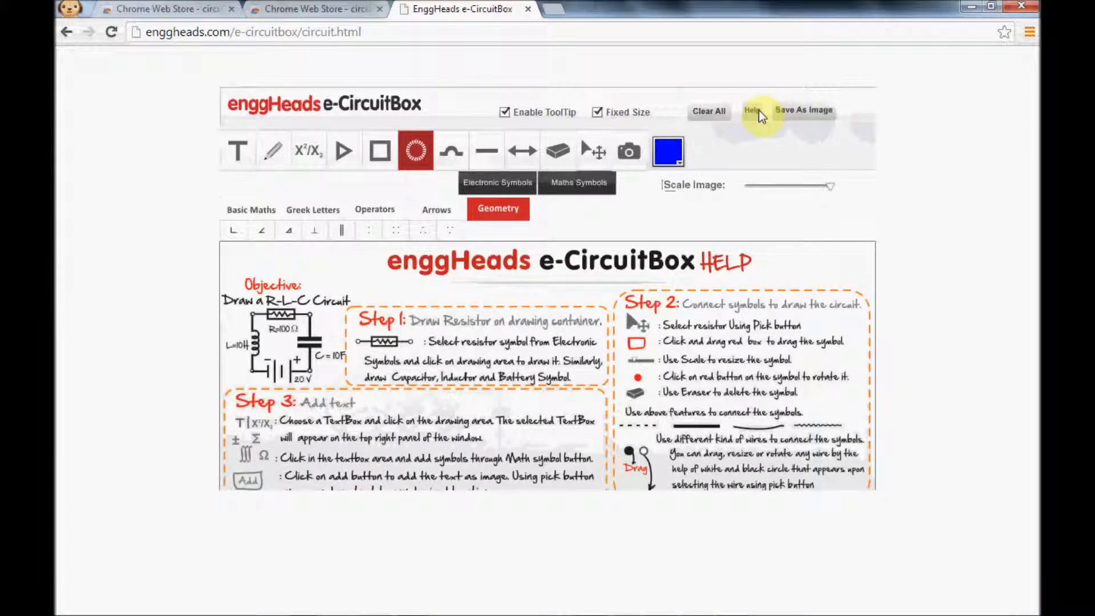
click(760, 114)
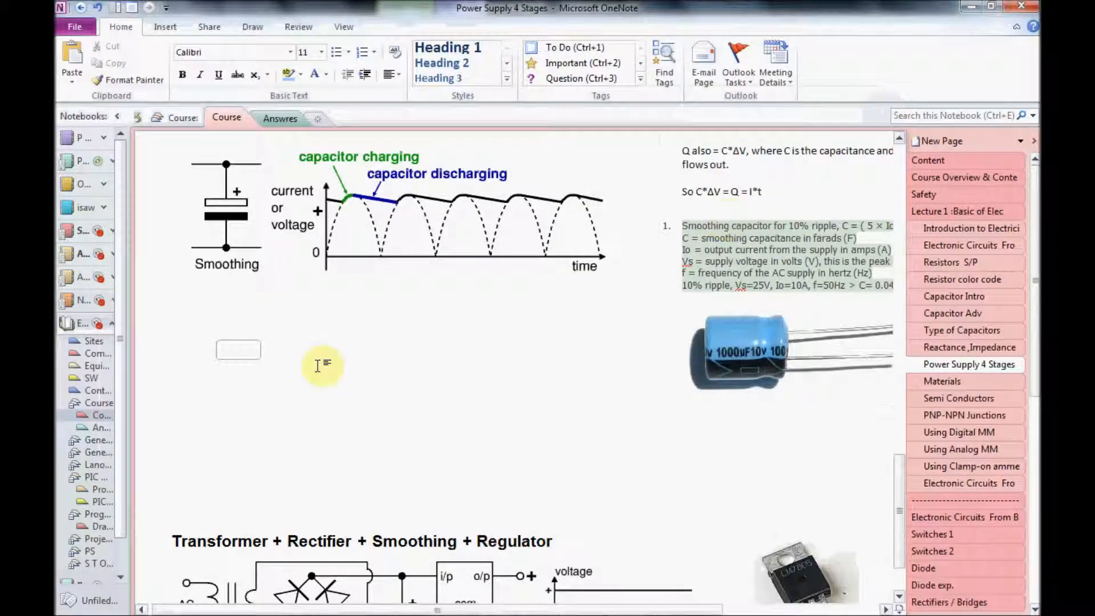
Switch to OneNote, paste the circuit clipping below the Smoothing diagram on the Power Supply 4 Stages page, and move it beside the capacitor photo.
click(254, 352)
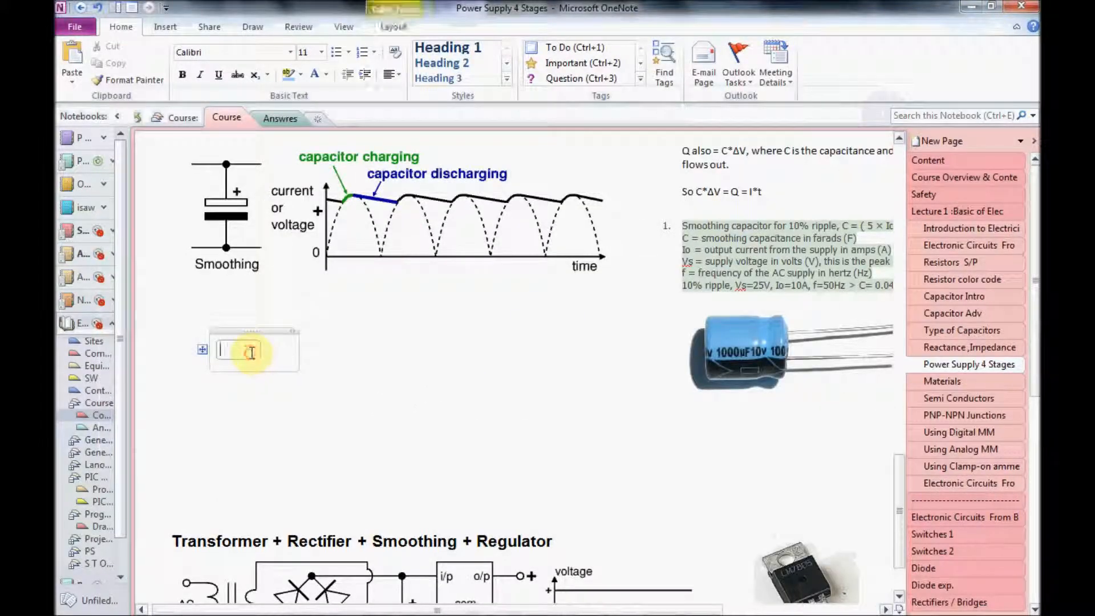
right_click(253, 352)
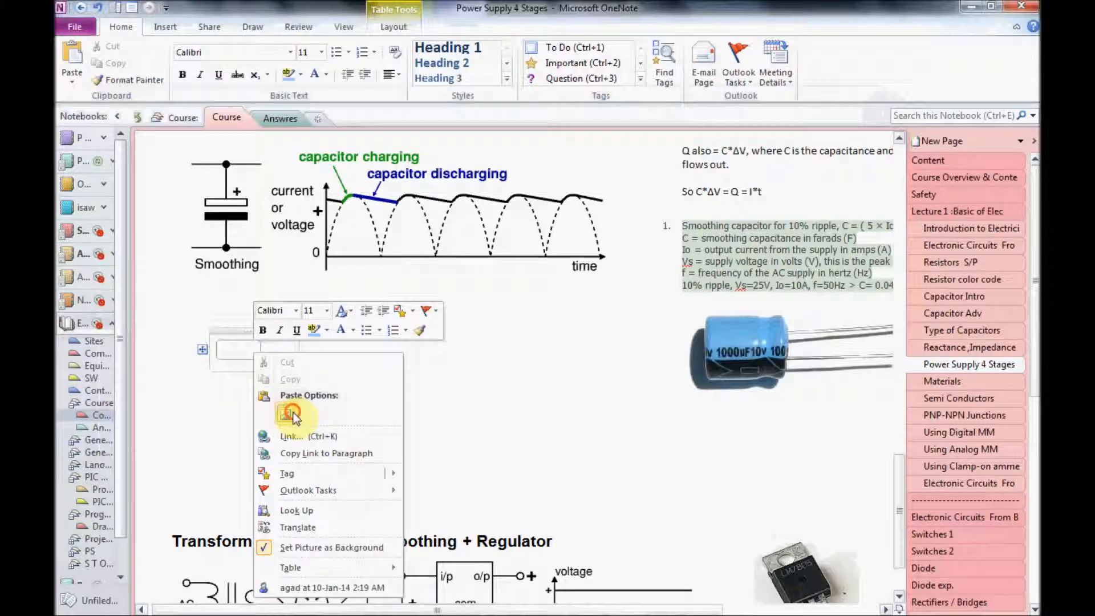
key(Escape)
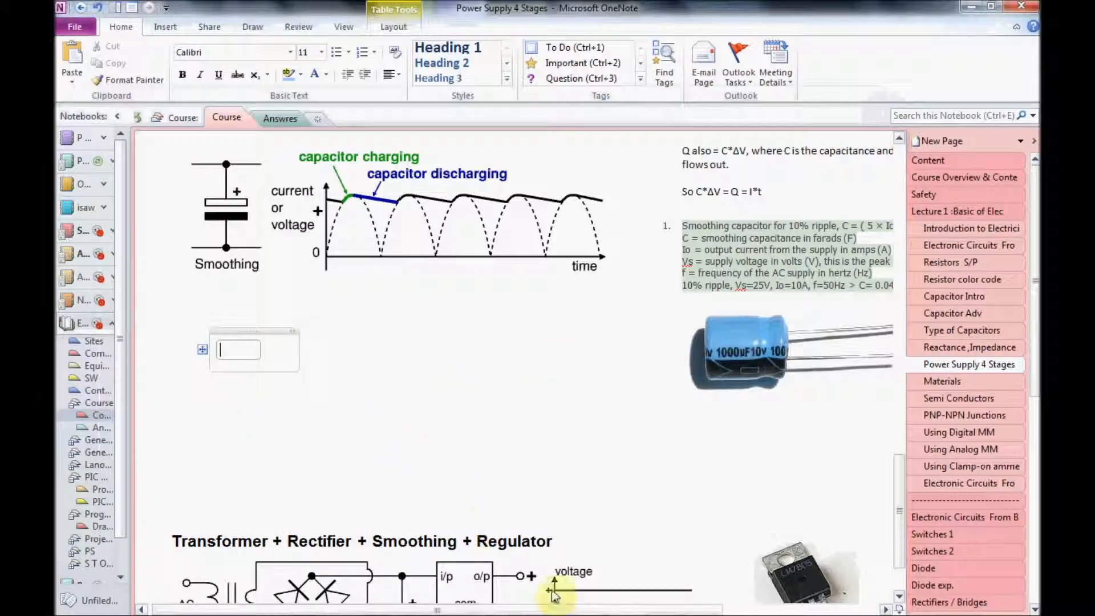
drag(897, 488, 898, 501)
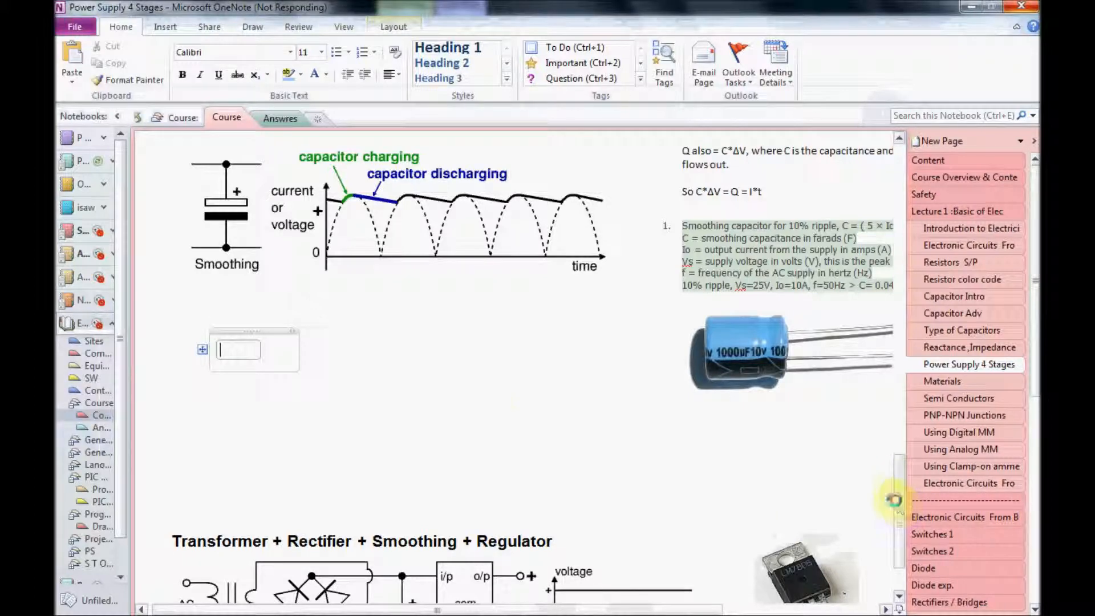
click(240, 349)
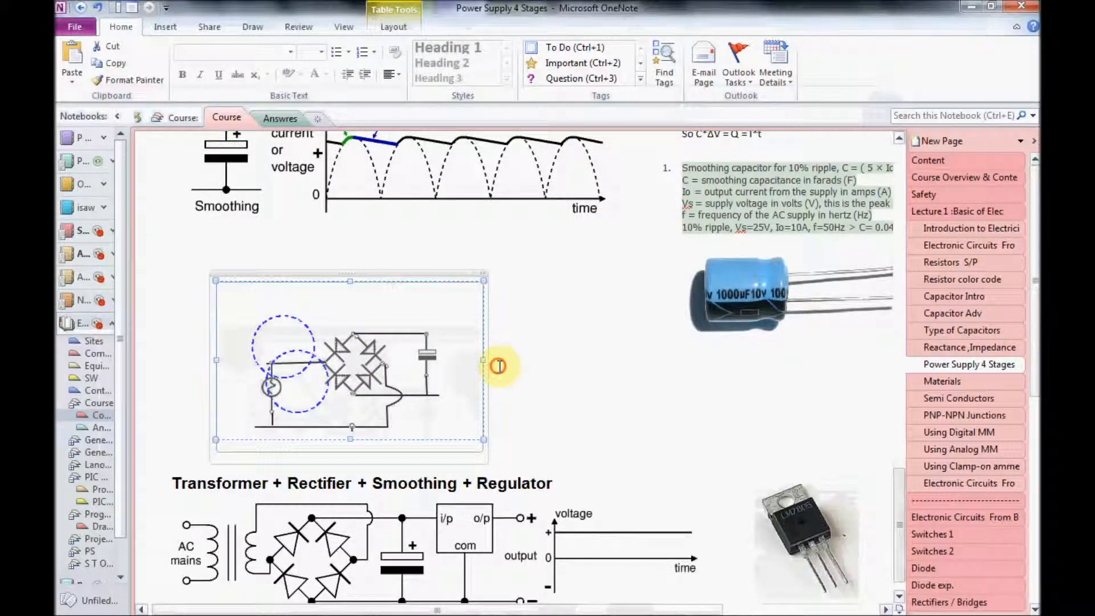
drag(426, 274, 611, 277)
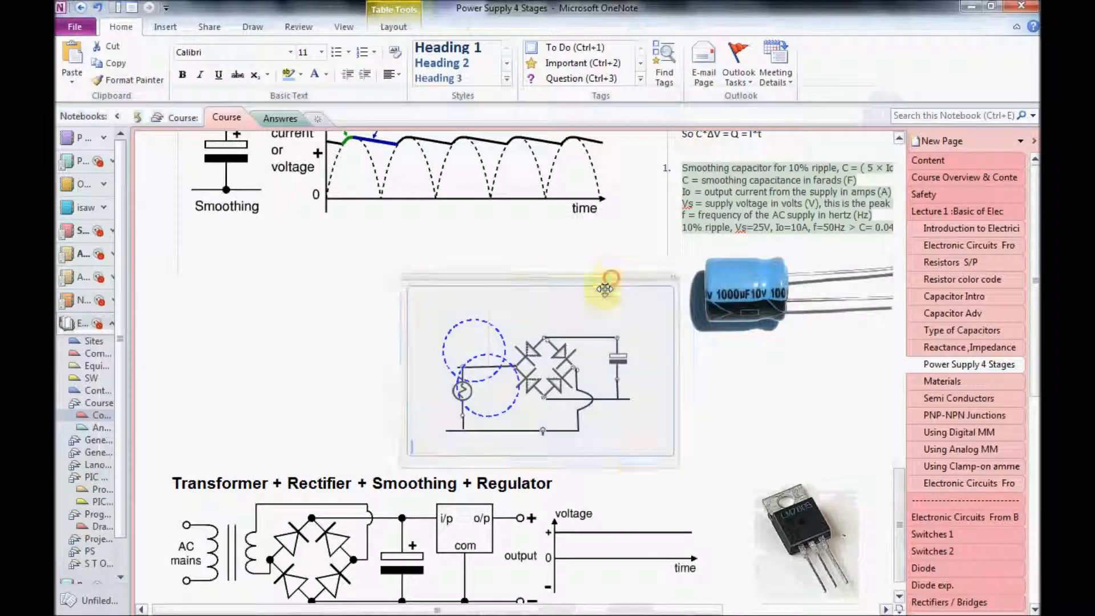
Switch back to e-CircuitBox in Chrome and save the drawing as Image.png in the Downloads folder.
mouse_move(733, 612)
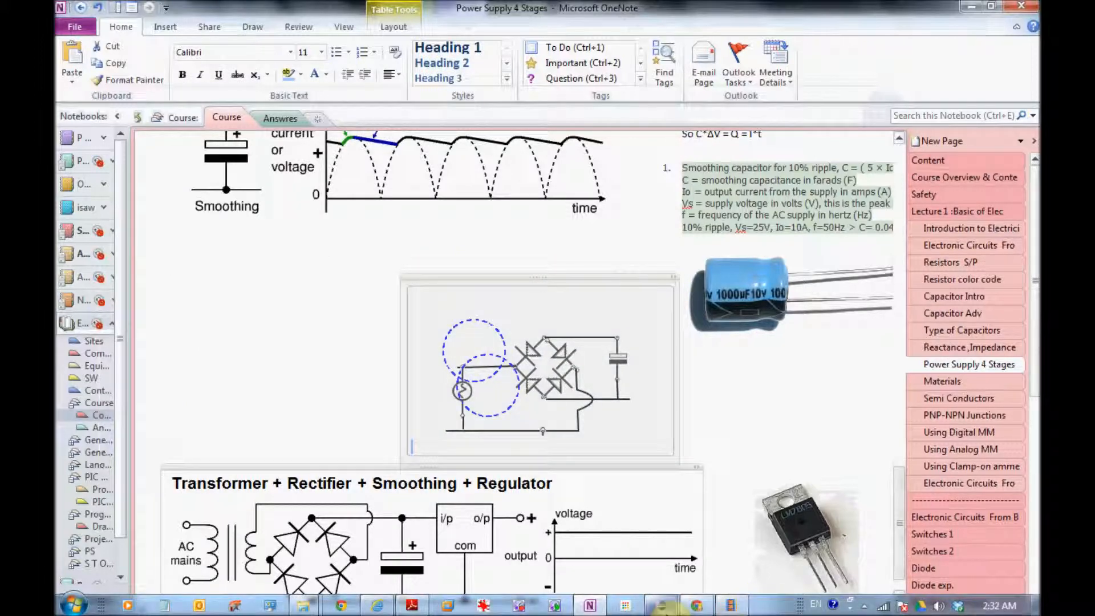
click(696, 605)
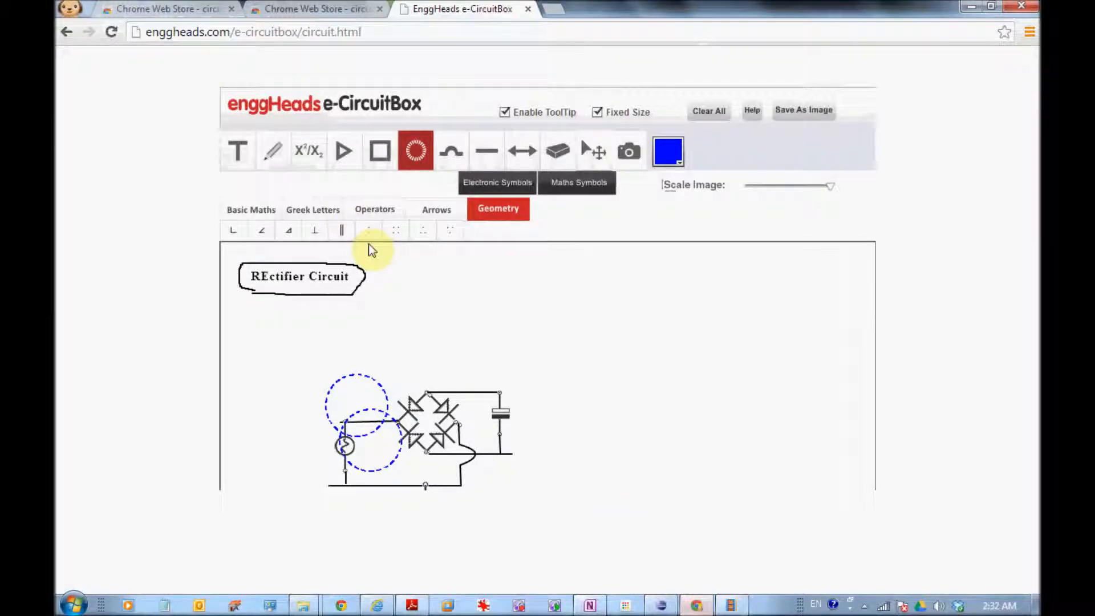
click(801, 110)
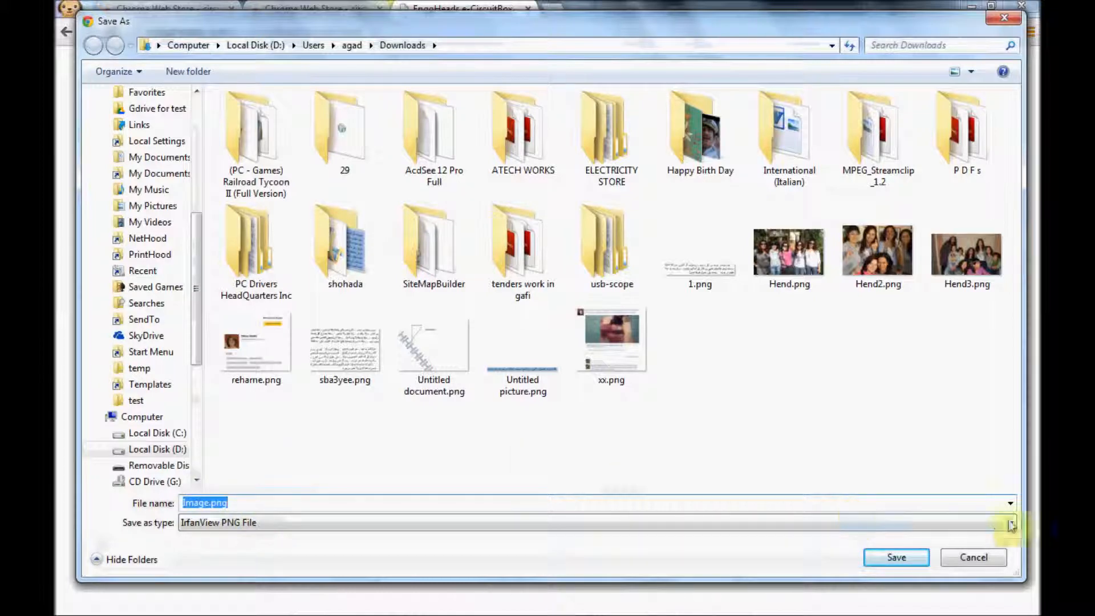
click(909, 553)
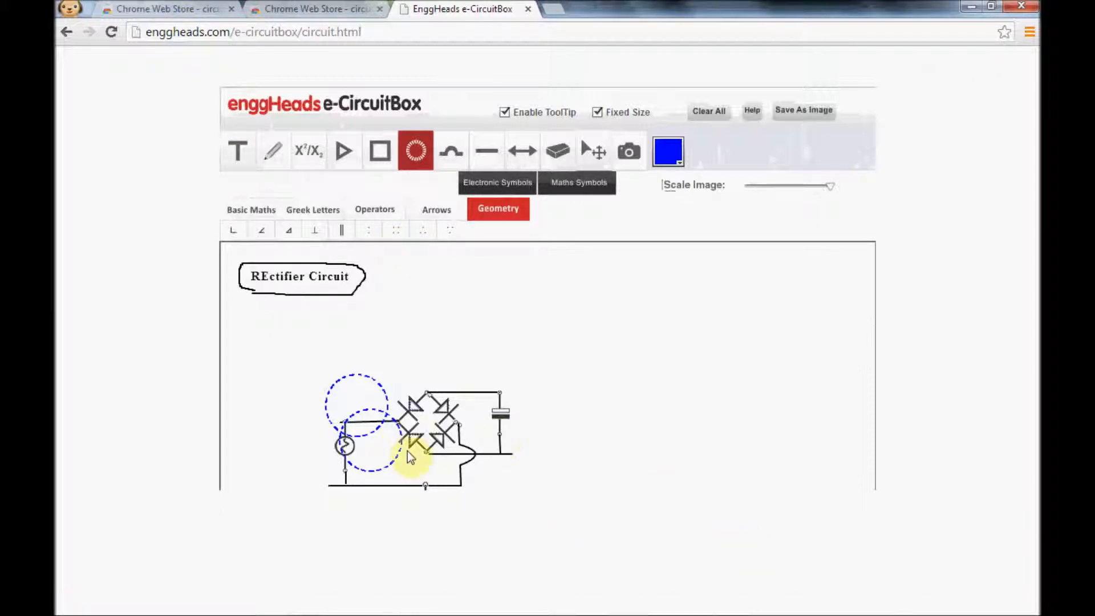
Examine the electronic symbol sets for resistors, inductors, capacitors, transistors, diodes and power supplies.
click(484, 181)
click(250, 213)
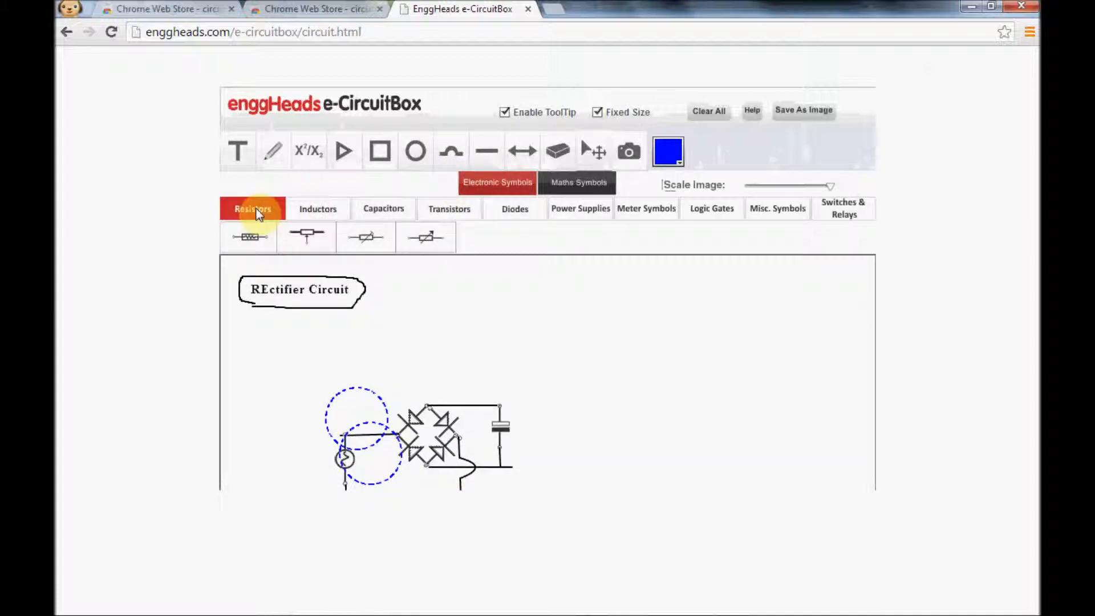
click(308, 209)
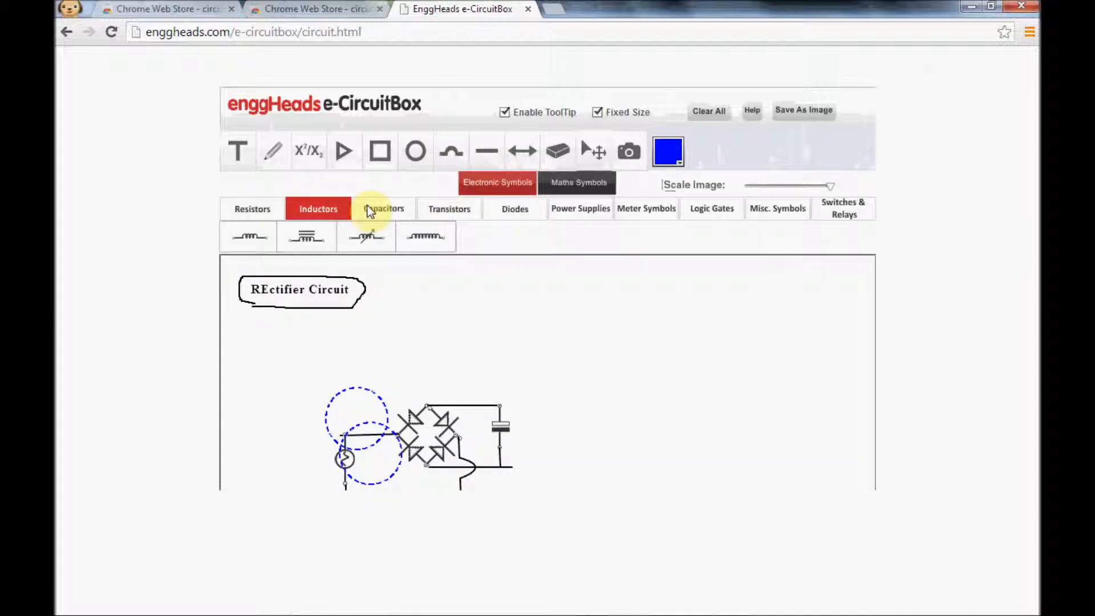
click(394, 207)
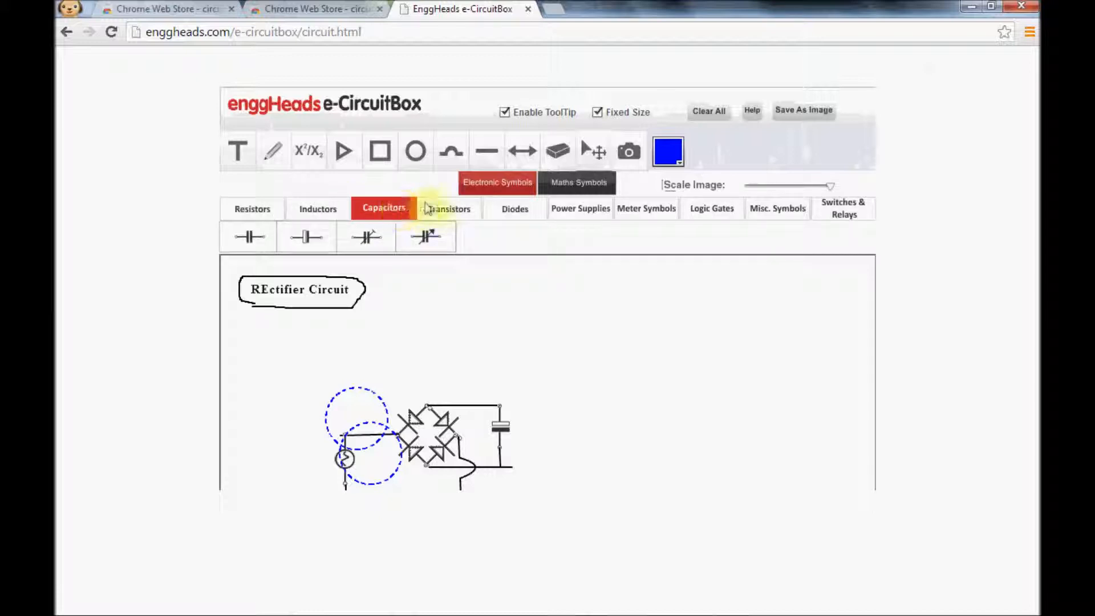
click(462, 208)
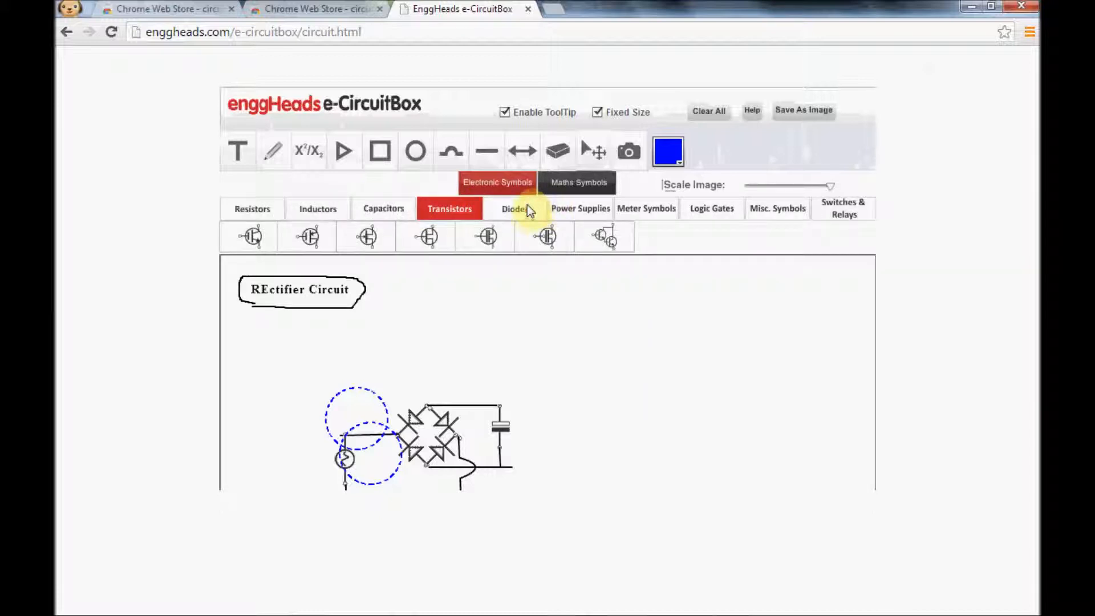
click(527, 205)
click(567, 210)
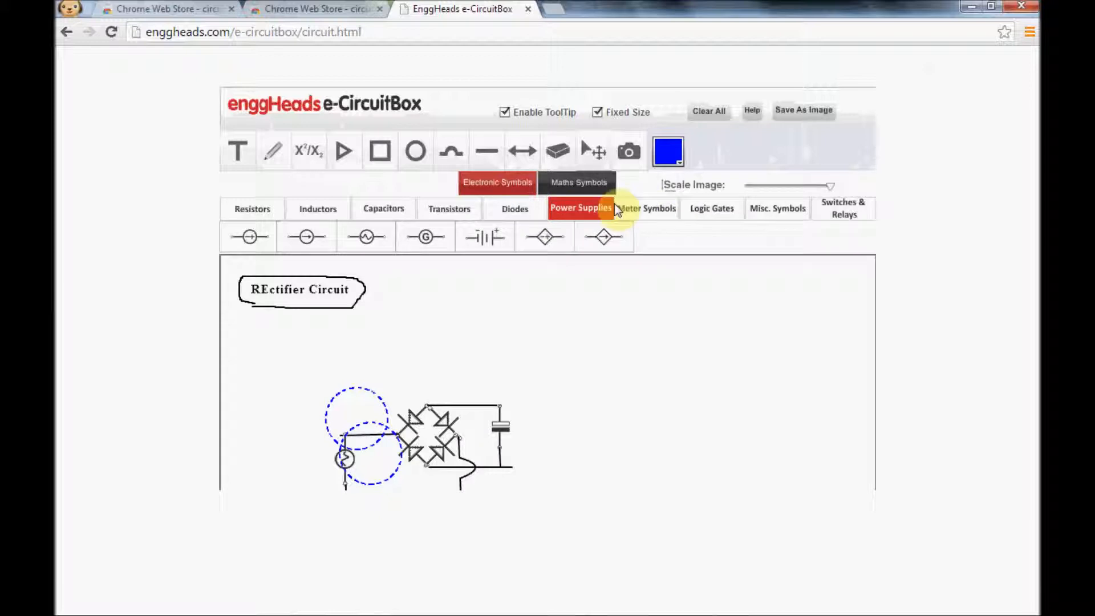
Examine the meter, logic gate, miscellaneous, and switch and relay symbol sets.
click(654, 206)
click(707, 207)
click(762, 207)
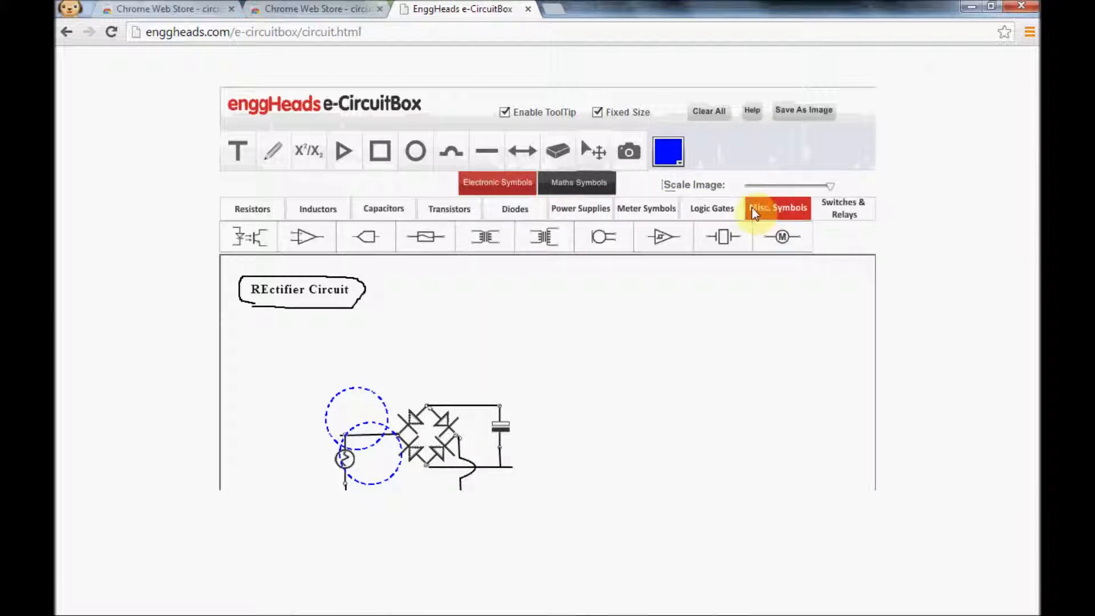
click(721, 207)
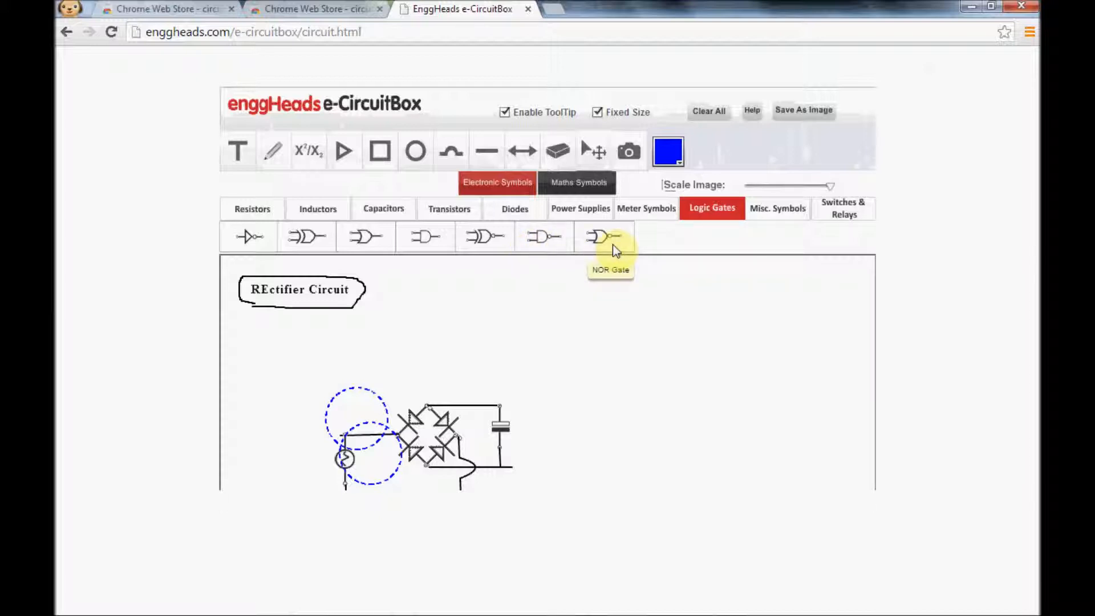
click(242, 237)
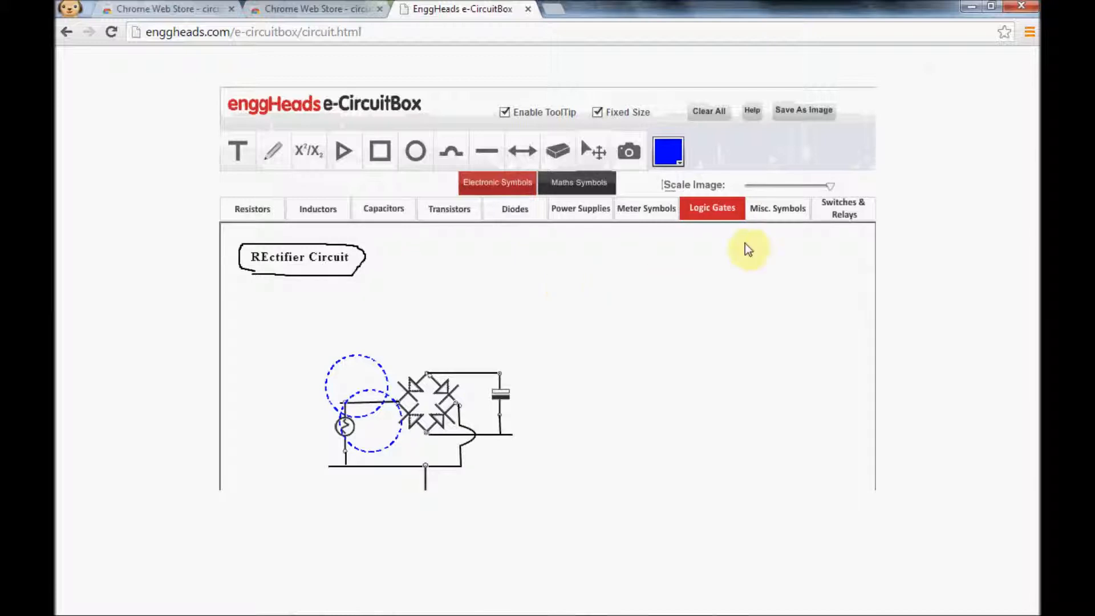
click(779, 210)
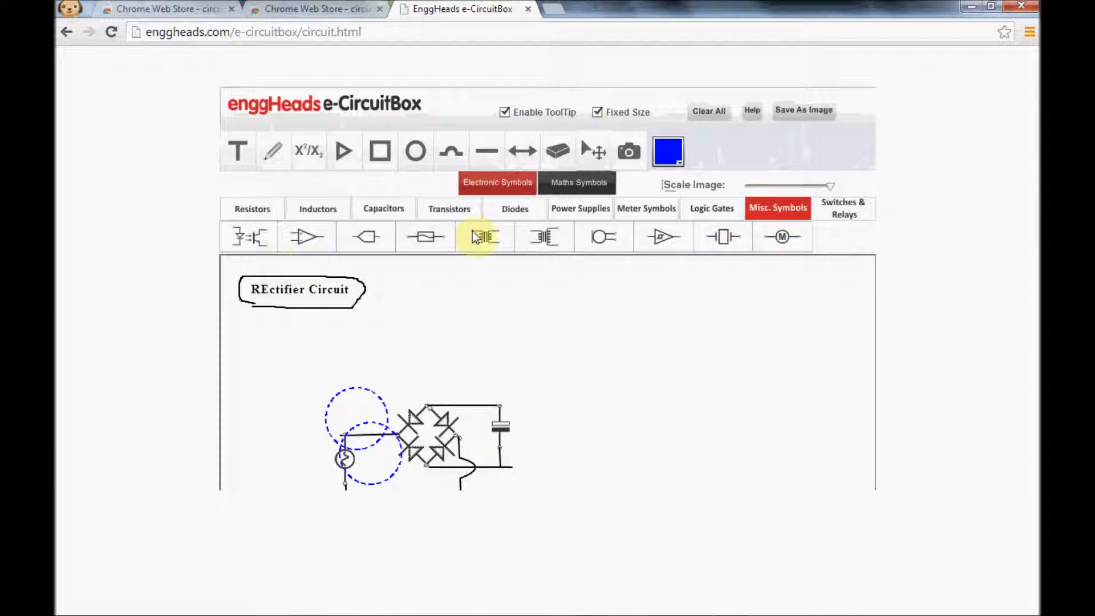
click(844, 210)
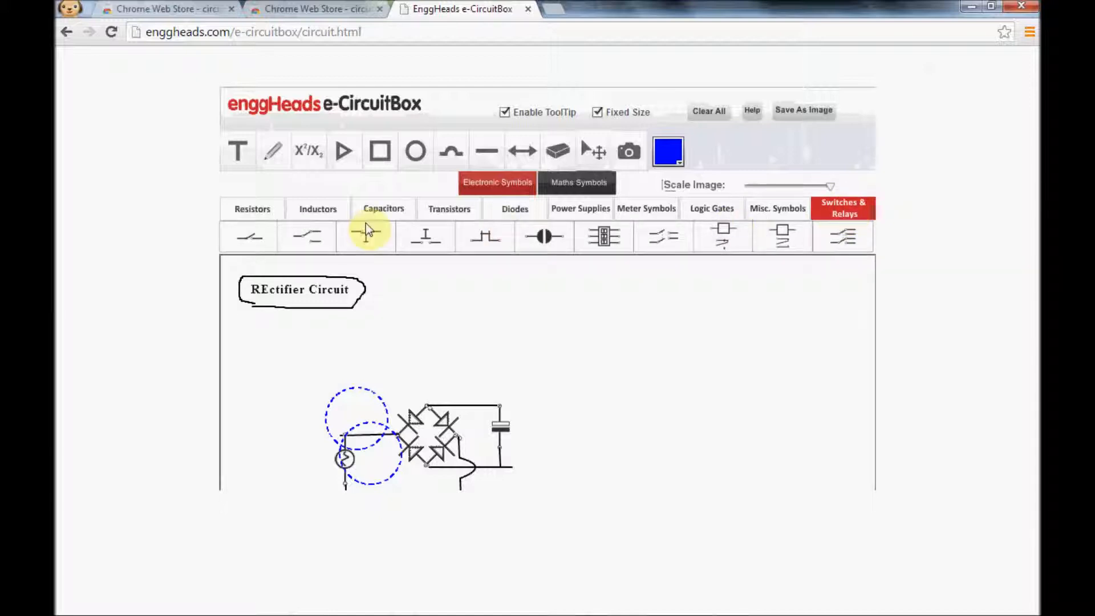